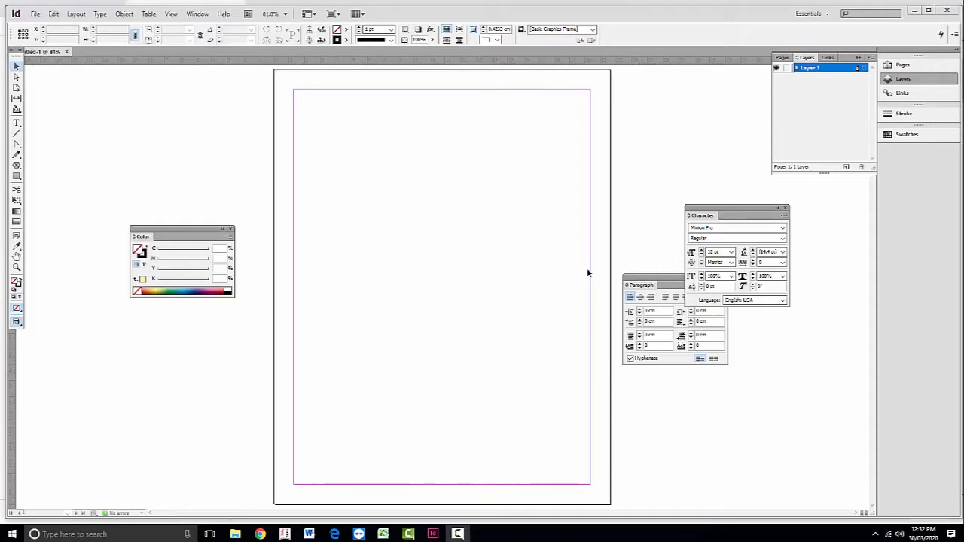
Step: Place the company-name pen logo image from the Pictures folder at about 9.7 cm square on the page and lock it
left_click(34, 13)
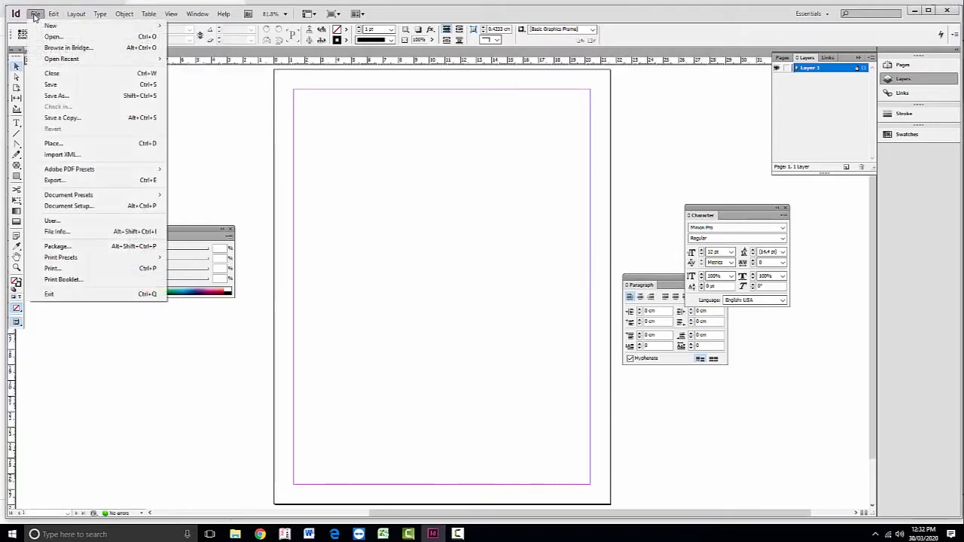
left_click(112, 150)
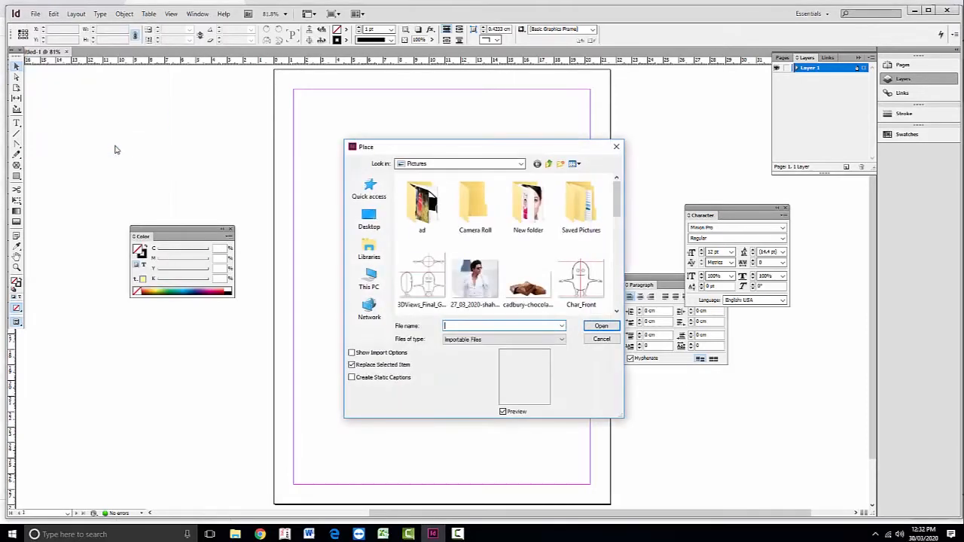
left_click(489, 267)
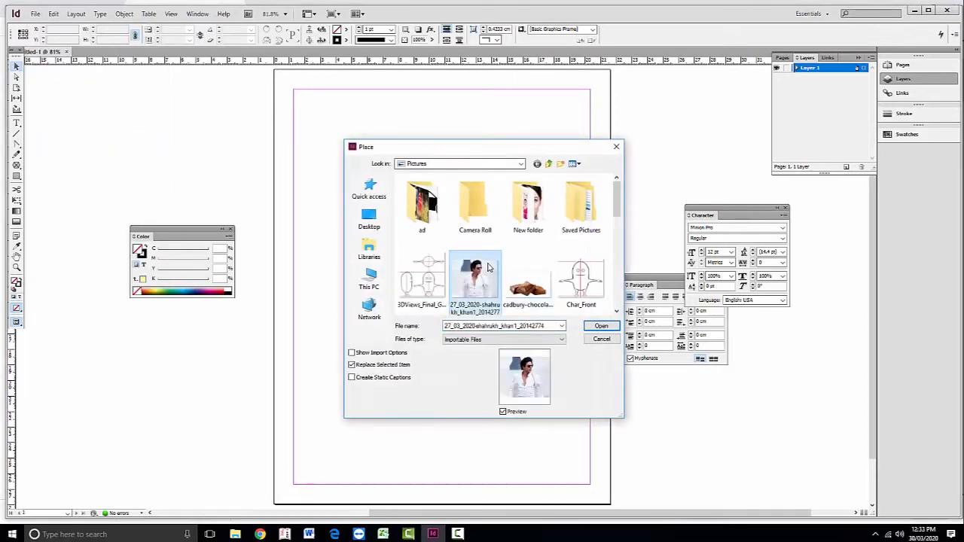
scroll(489, 267, "down", 3)
left_click(581, 202)
double_click(576, 217)
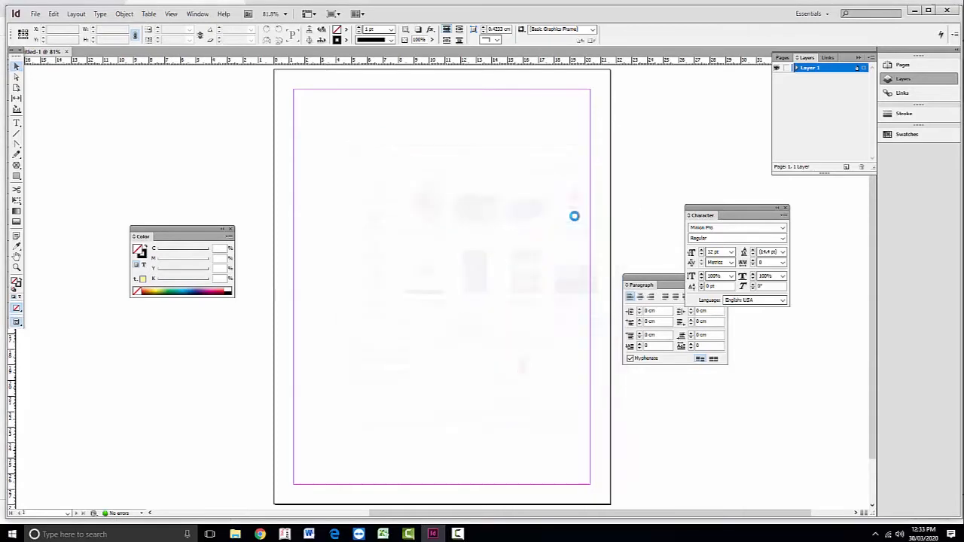
left_click_drag(278, 167, 430, 275)
left_click_drag(344, 267, 350, 245)
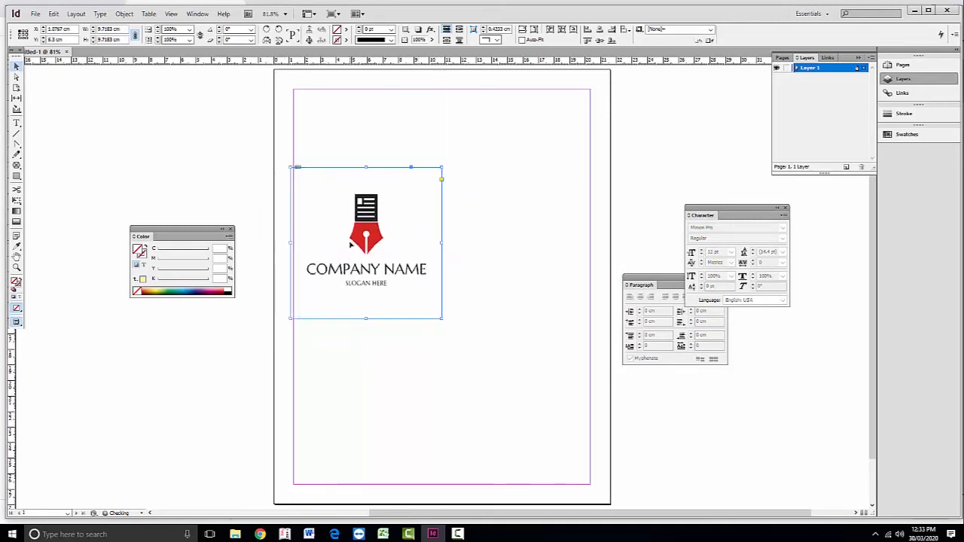
left_click(124, 14)
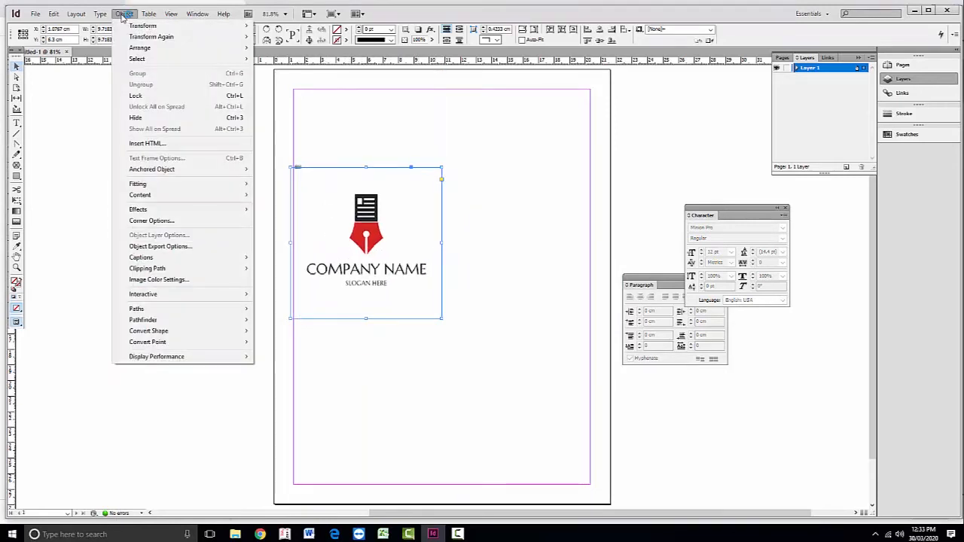
left_click(156, 95)
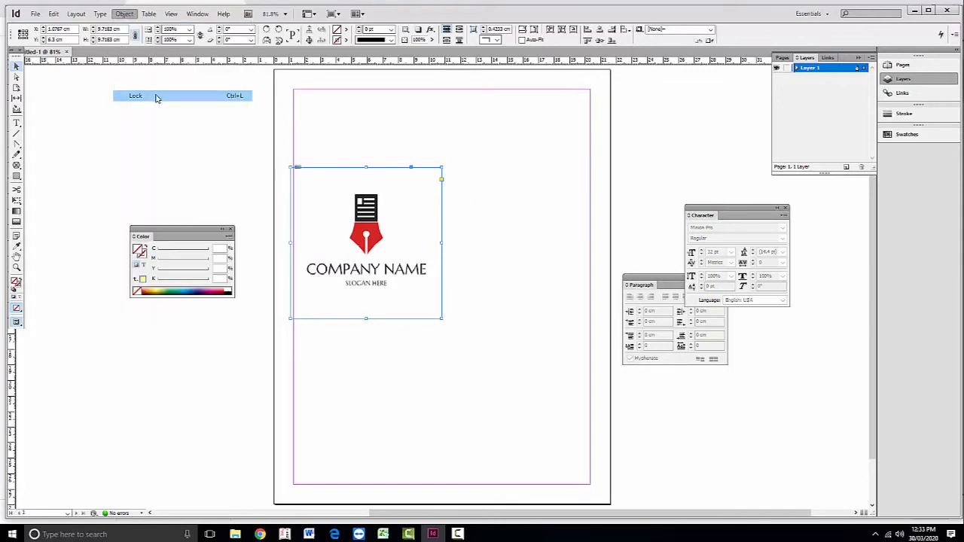
Step: Draw a rectangle about 1.15 cm wide and 1.68 cm high beside the logo, matching its document block
left_click(16, 268)
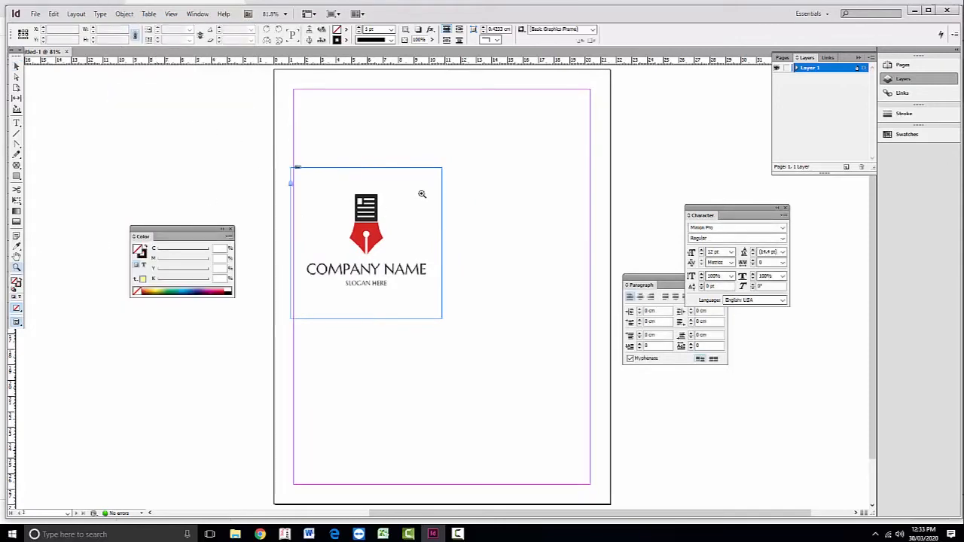
left_click_drag(469, 297, 561, 334)
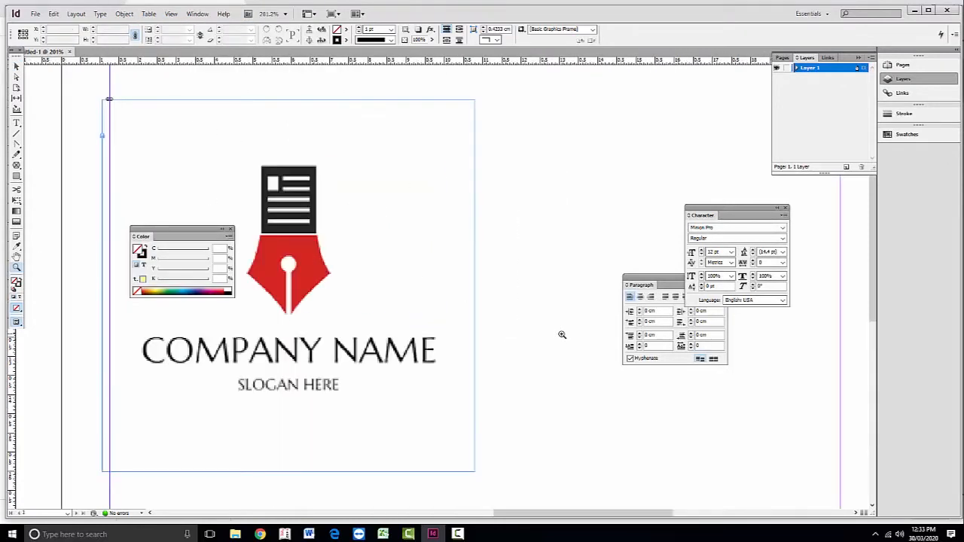
left_click_drag(508, 276, 417, 209)
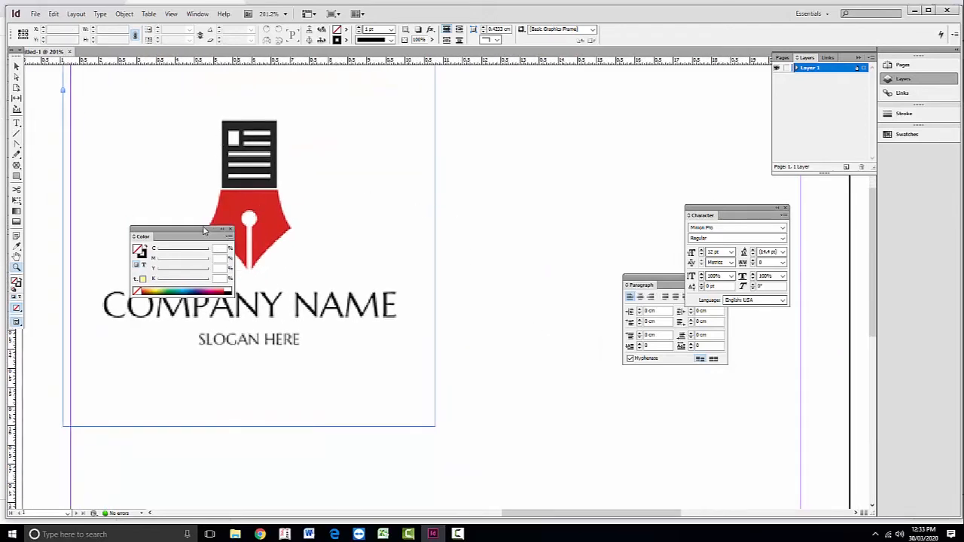
left_click_drag(205, 237, 135, 316)
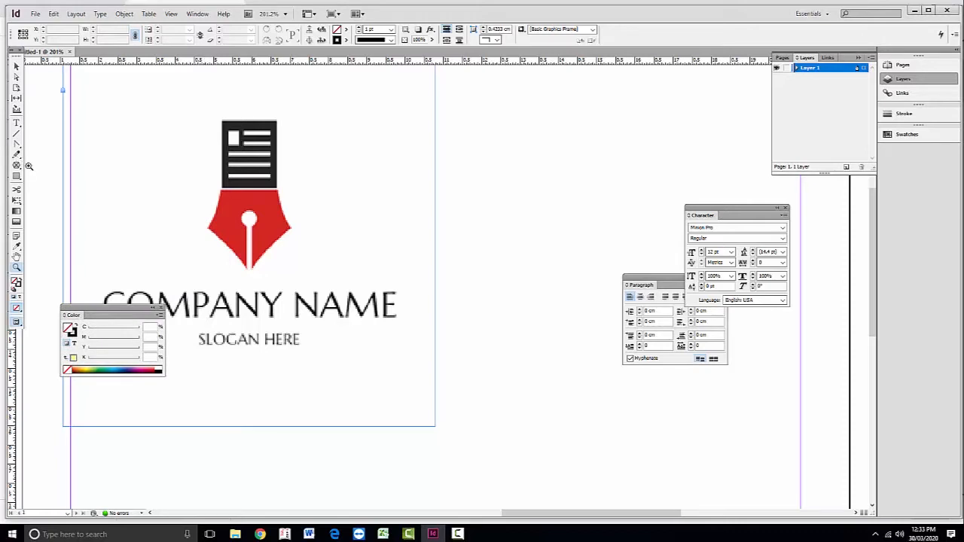
left_click_drag(14, 181, 47, 184)
left_click_drag(413, 126, 495, 189)
key("v")
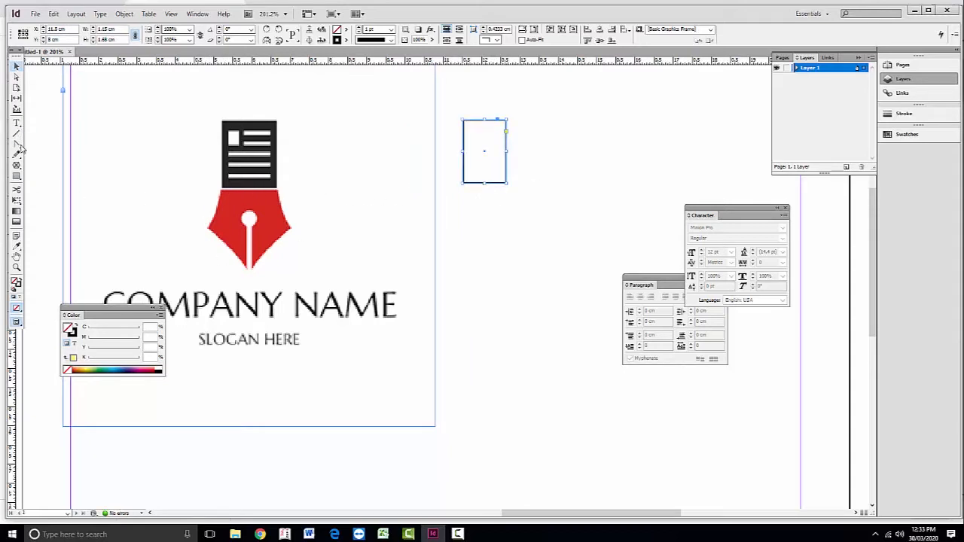
Step: Draw a closed five-sided nib outline about 2.06 cm wide and 1.96 cm high beneath the rectangle with the Pen tool
left_click_drag(18, 144, 49, 151)
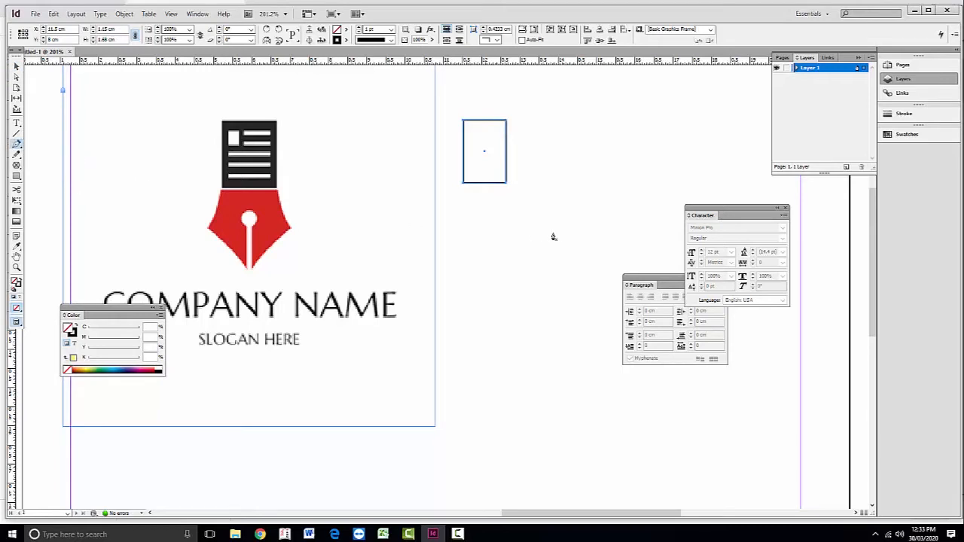
left_click(463, 192)
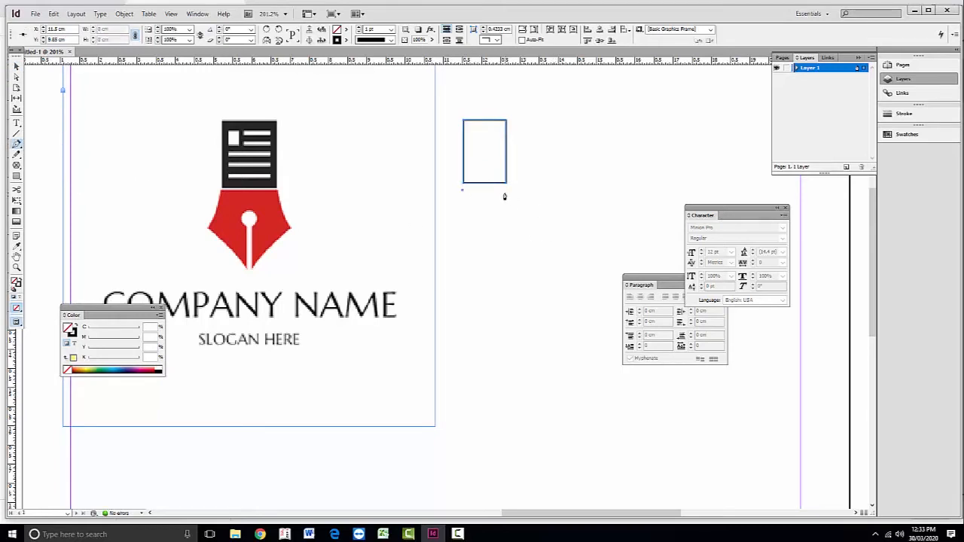
left_click(506, 190)
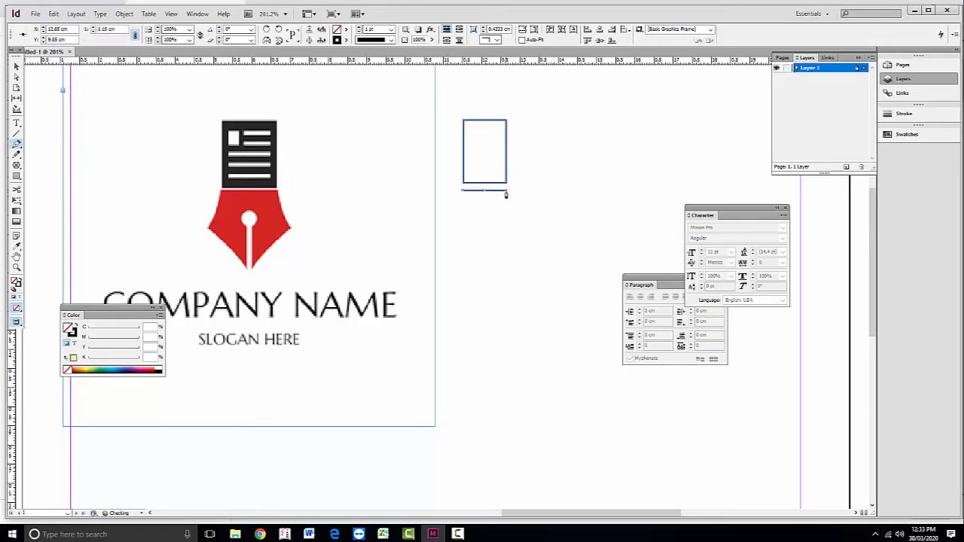
left_click(525, 221)
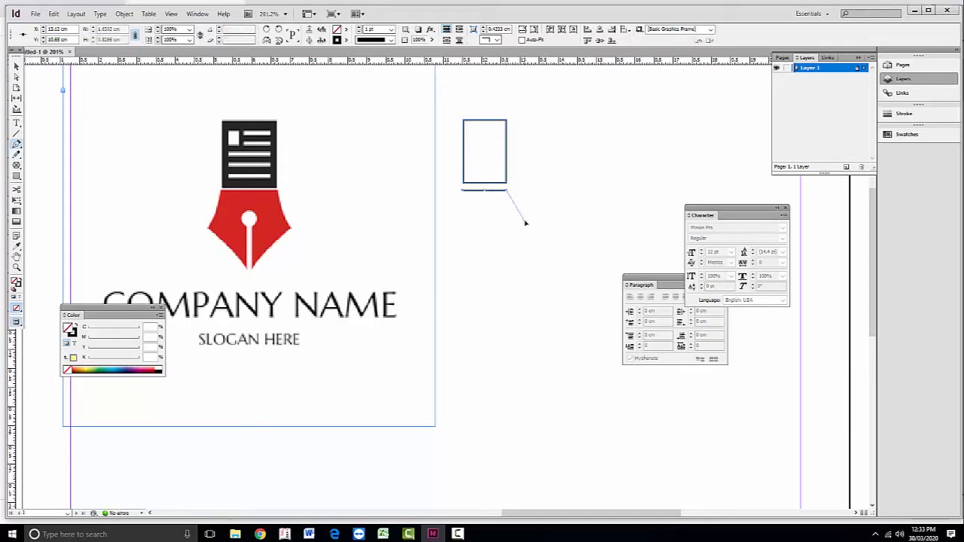
left_click(487, 265)
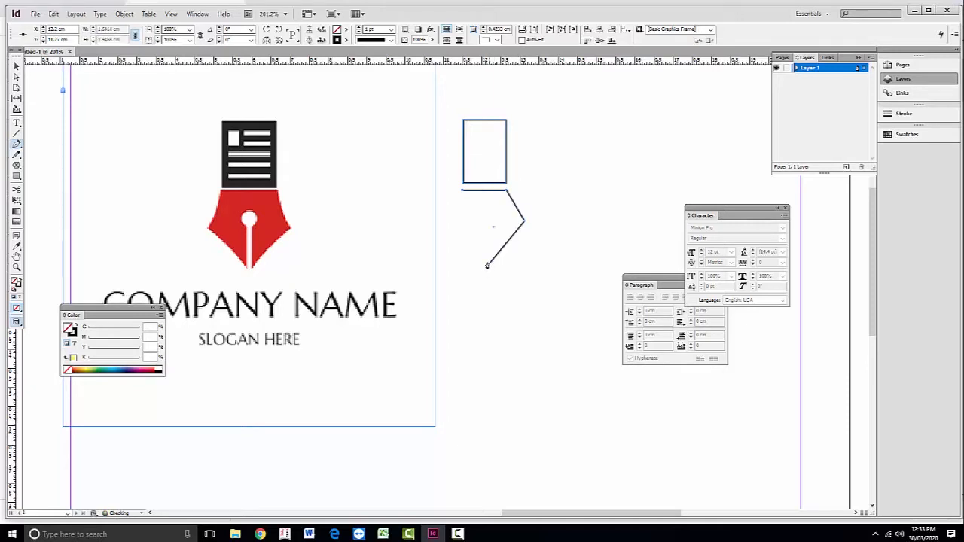
left_click(446, 222)
left_click(463, 193)
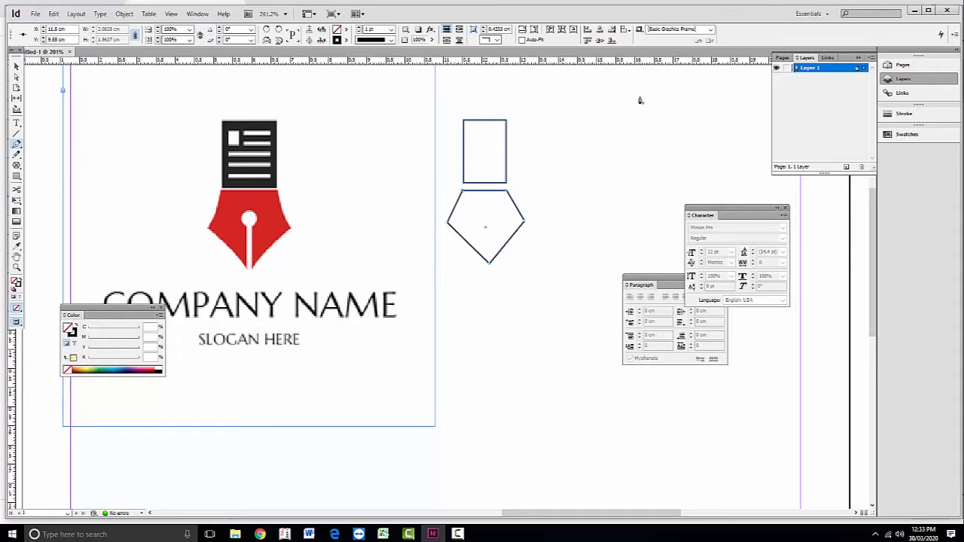
left_click(17, 68)
Step: Detach the toolbox so that it floats over the pasteboard and frees the vertical ruler
key("z")
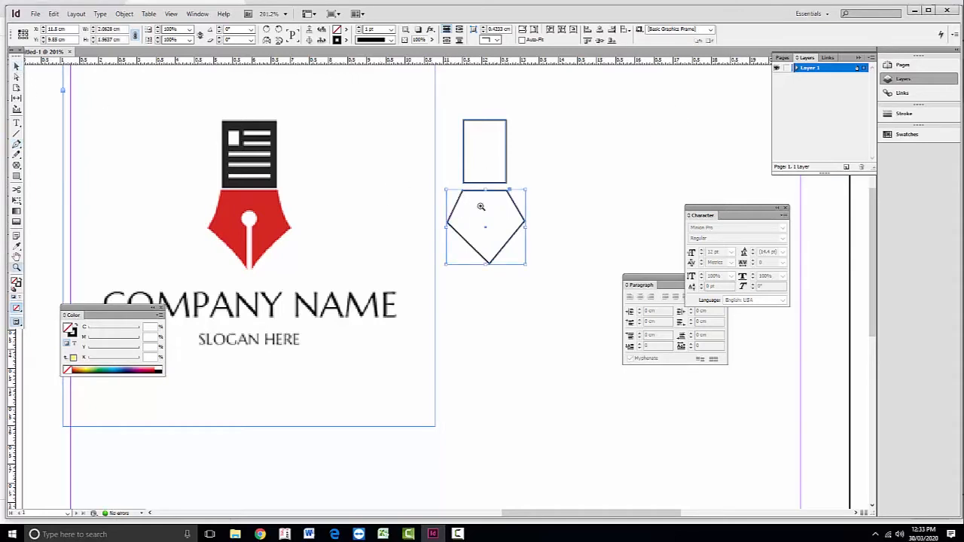
left_click_drag(373, 158, 584, 284)
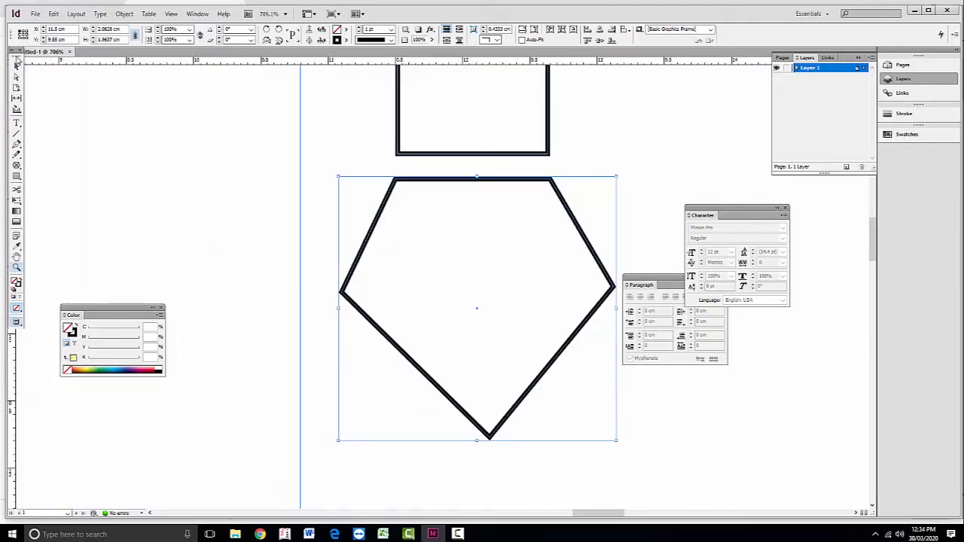
left_click_drag(15, 56, 75, 80)
left_click(92, 92)
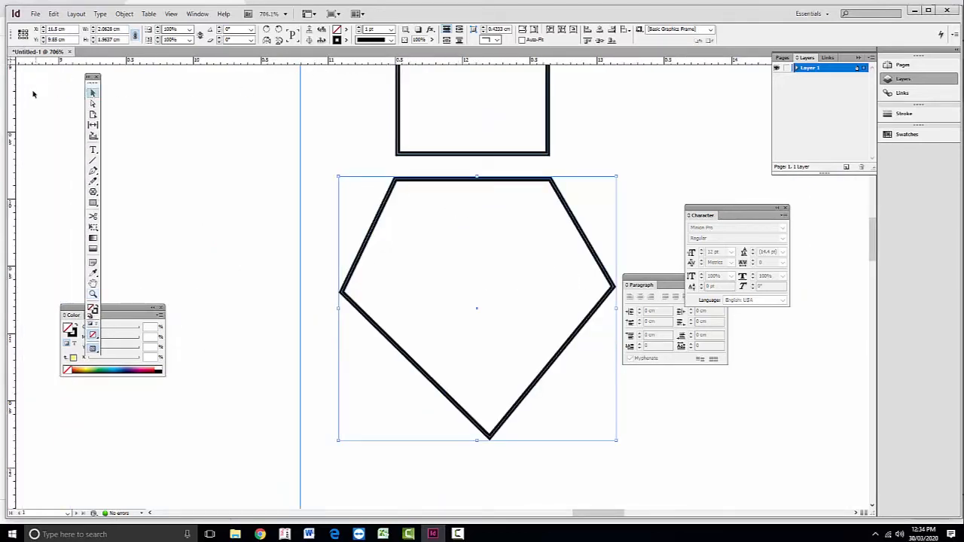
Step: Add a vertical ruler guide at about 11.48 cm through the nib outline's top-left corner and select it
left_click_drag(11, 98, 394, 179)
key("z")
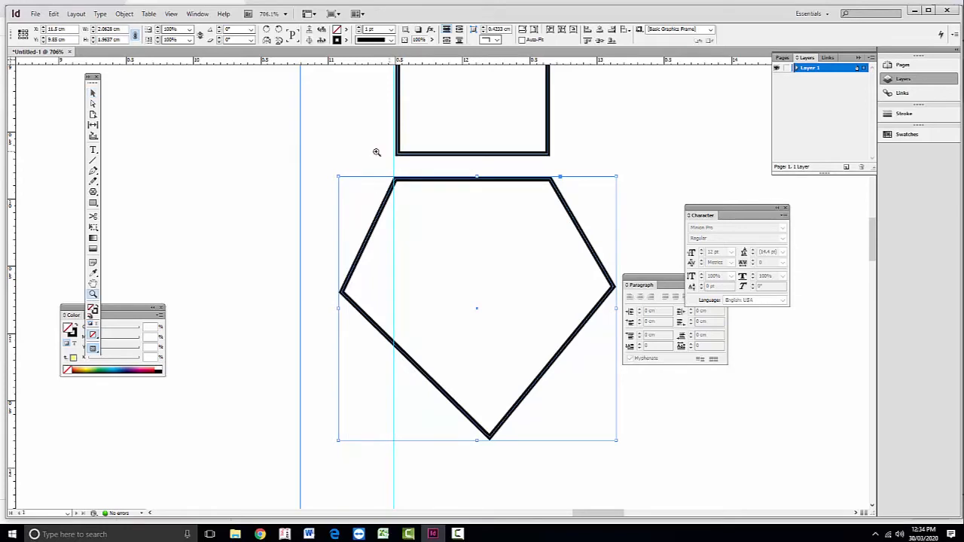
left_click_drag(366, 147, 448, 211)
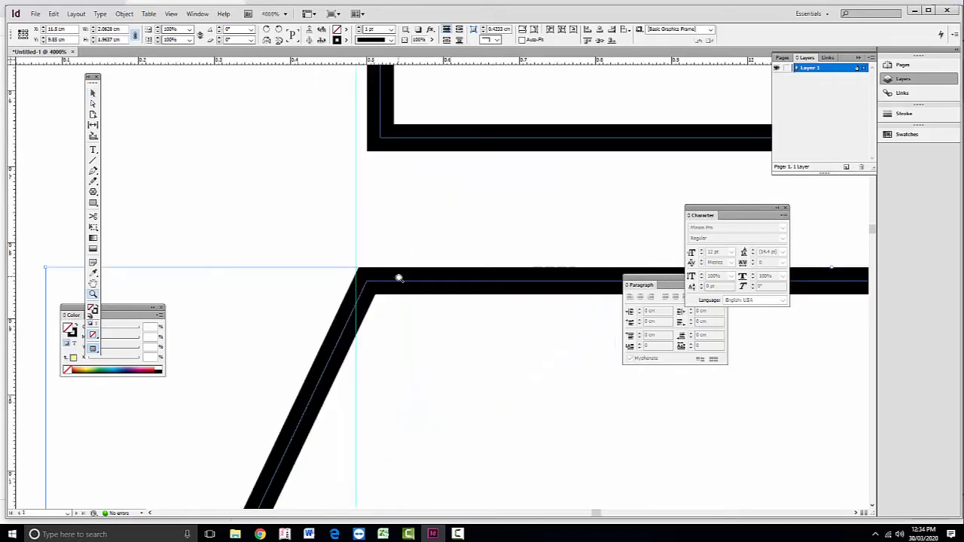
key("v")
left_click(359, 214)
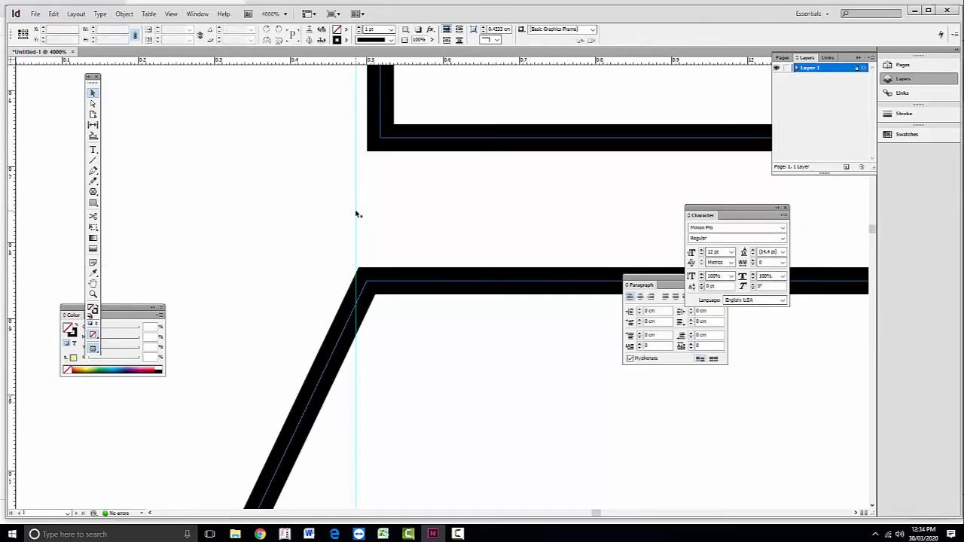
left_click(357, 215)
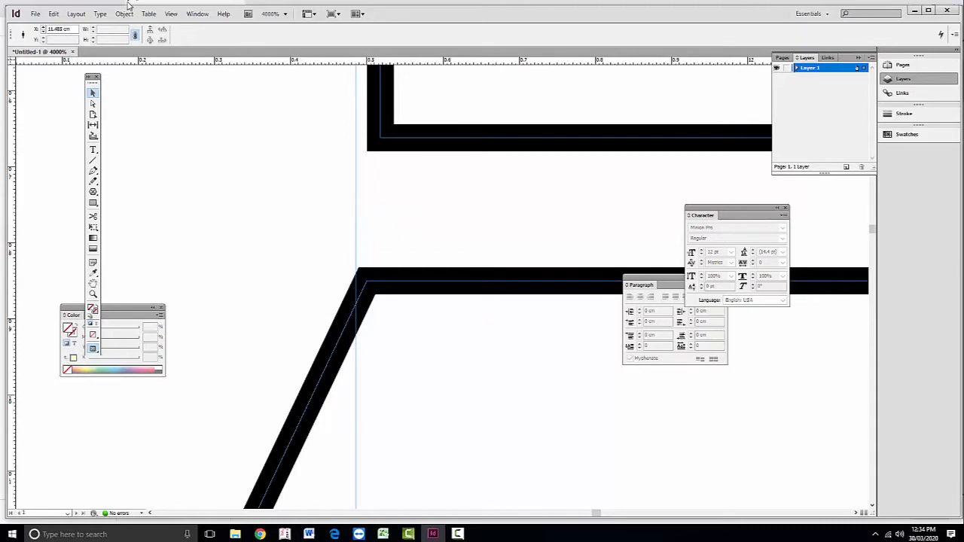
Step: Turn off Lock Column Guides and Snap to Guides for the document
left_click(172, 13)
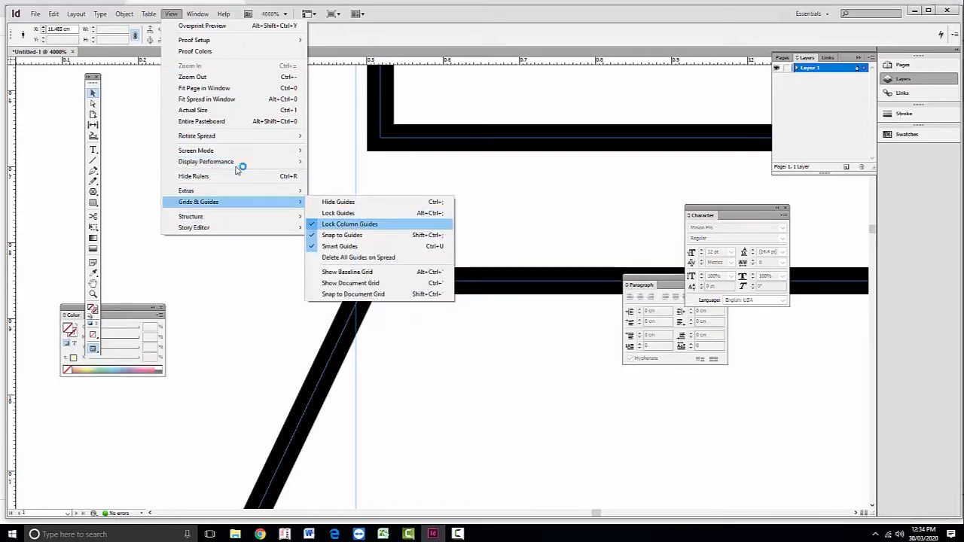
key("Return")
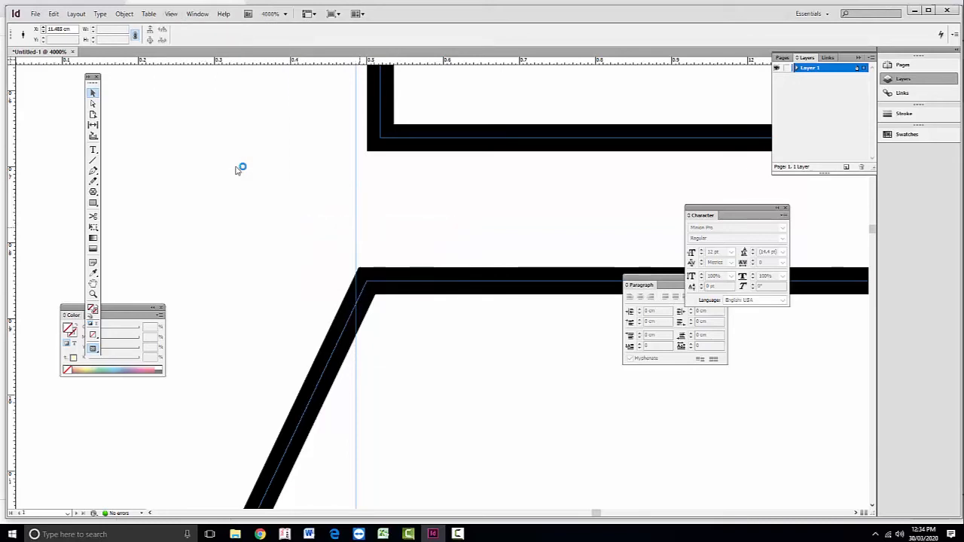
key("alt+v")
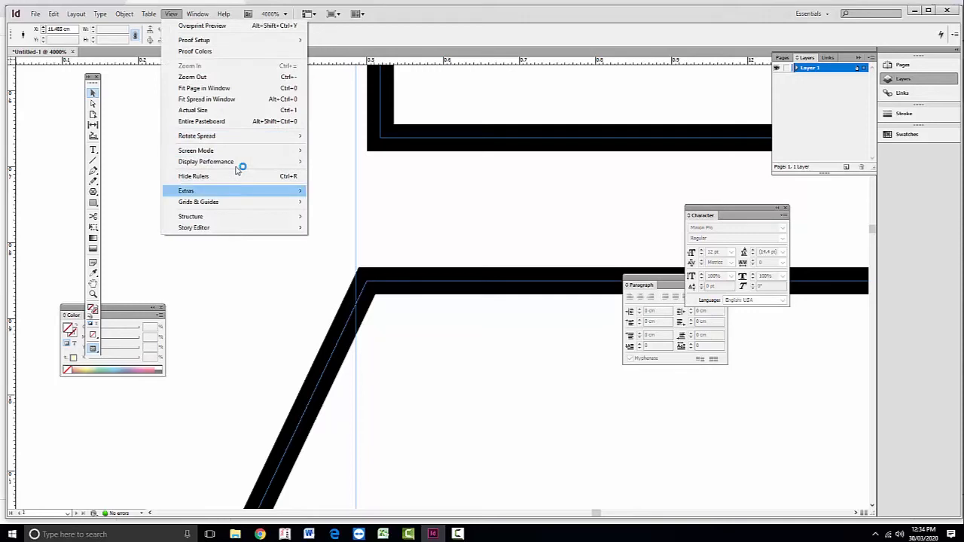
mouse_move(236, 164)
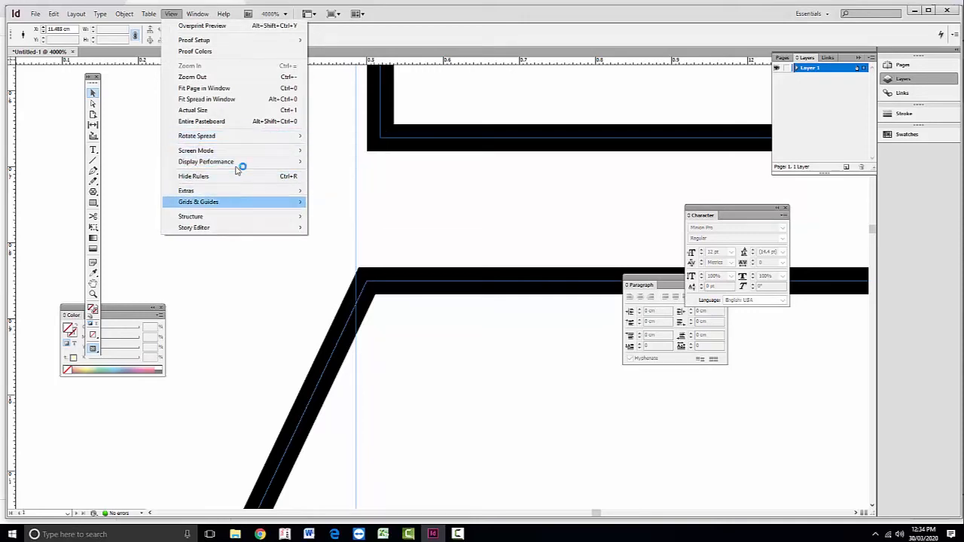
mouse_move(236, 202)
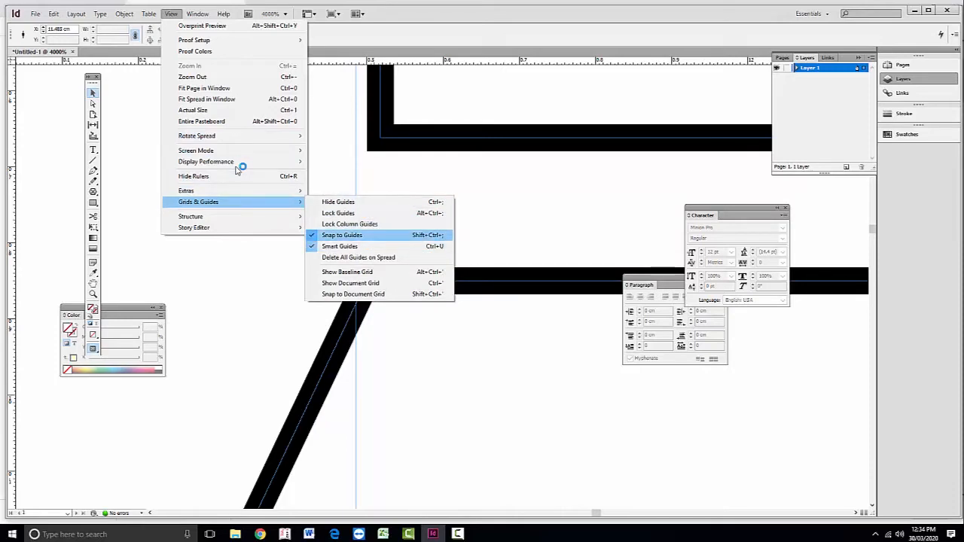
left_click(342, 235)
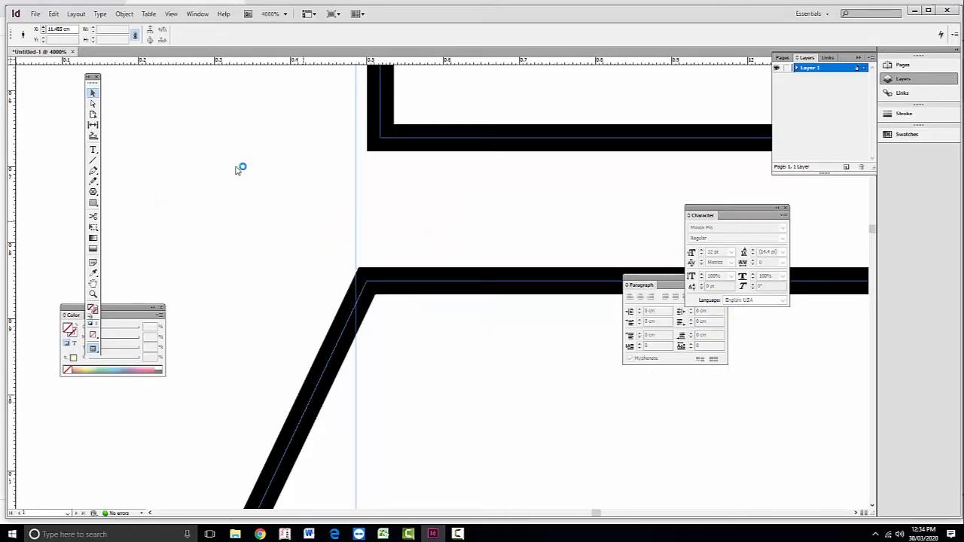
Step: Add vertical guides along the rectangle's left and right outer edges, the right one at 12.65 cm
left_click_drag(12, 170, 367, 169)
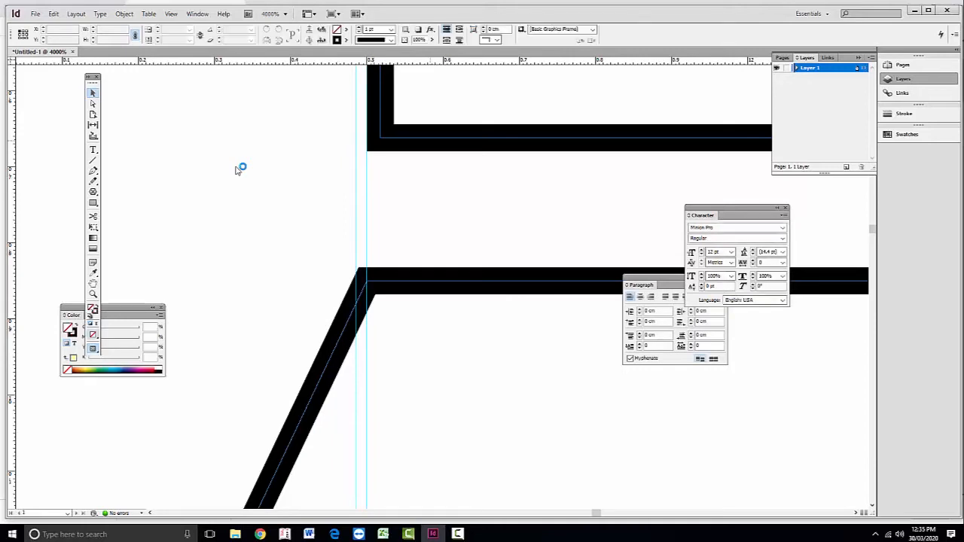
scroll(236, 170, "right", 8)
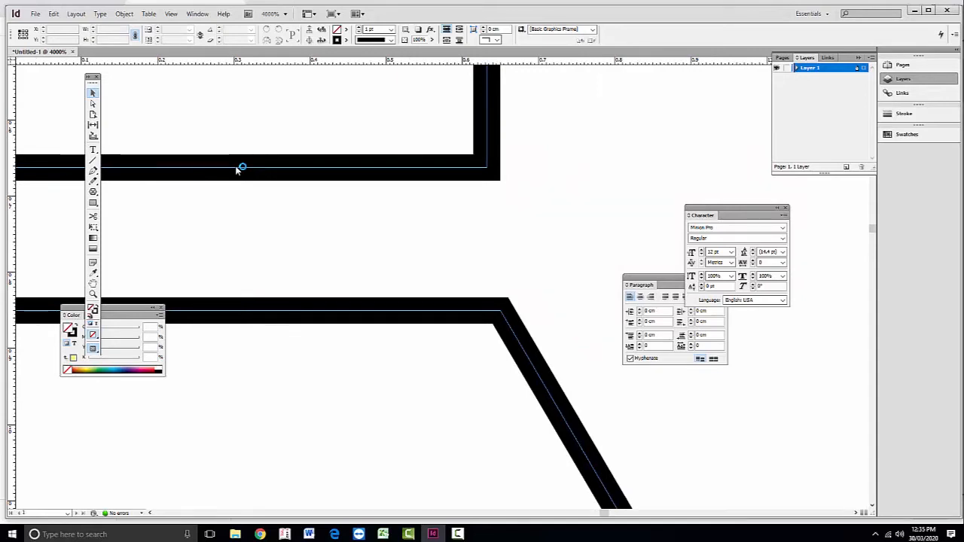
mouse_move(10, 229)
left_mouse_down()
mouse_move(576, 229)
mouse_move(500, 229)
left_mouse_up()
mouse_move(549, 328)
left_mouse_down()
mouse_move(463, 204)
mouse_move(502, 285)
left_mouse_up()
Step: Move the nib outline's top-right anchor onto the vertical guide at 12.65 cm, level with the top-left corner
key("a")
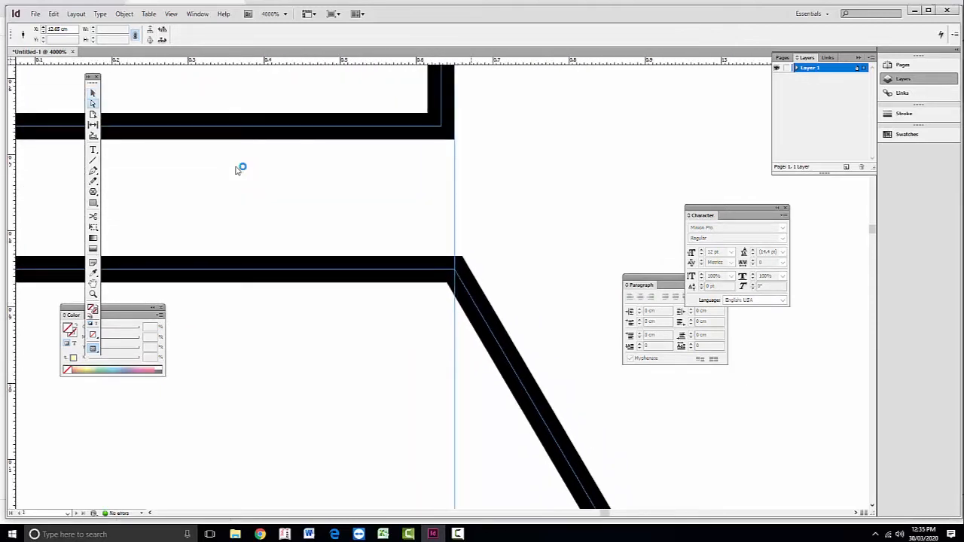
left_click(453, 272)
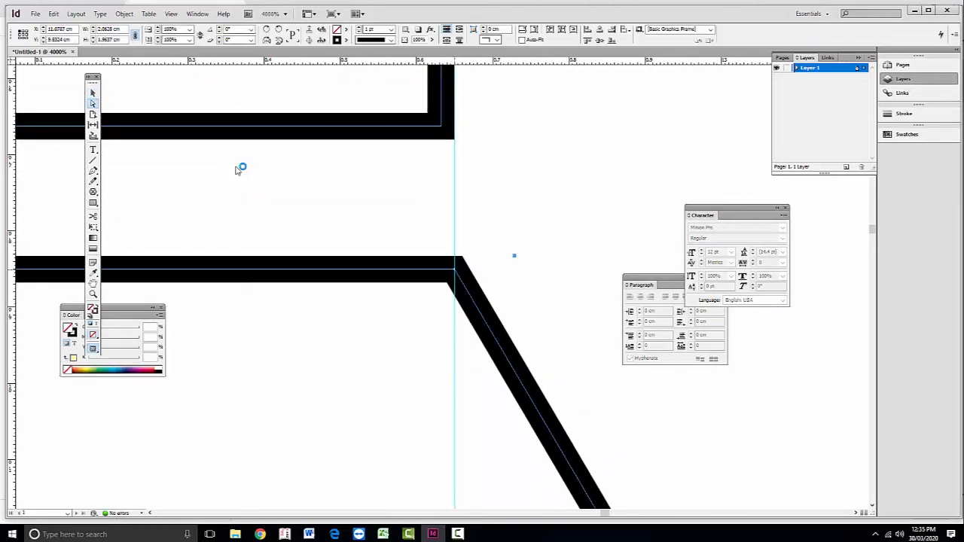
left_click_drag(454, 269, 454, 271)
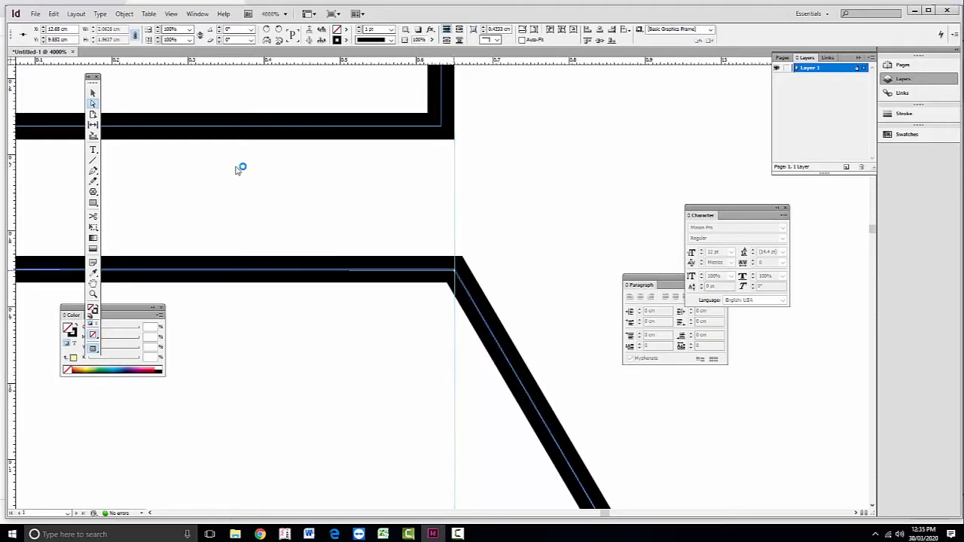
Step: Add a horizontal ruler guide at about 10.69 cm through the nib outline's left corner
left_click_drag(248, 346, 701, 160)
mouse_move(105, 316)
left_mouse_down()
mouse_move(636, 194)
mouse_move(522, 363)
left_mouse_up()
key("ctrl+minus")
key("ctrl+minus")
key("ctrl+minus")
key("ctrl+minus")
key("ctrl+minus")
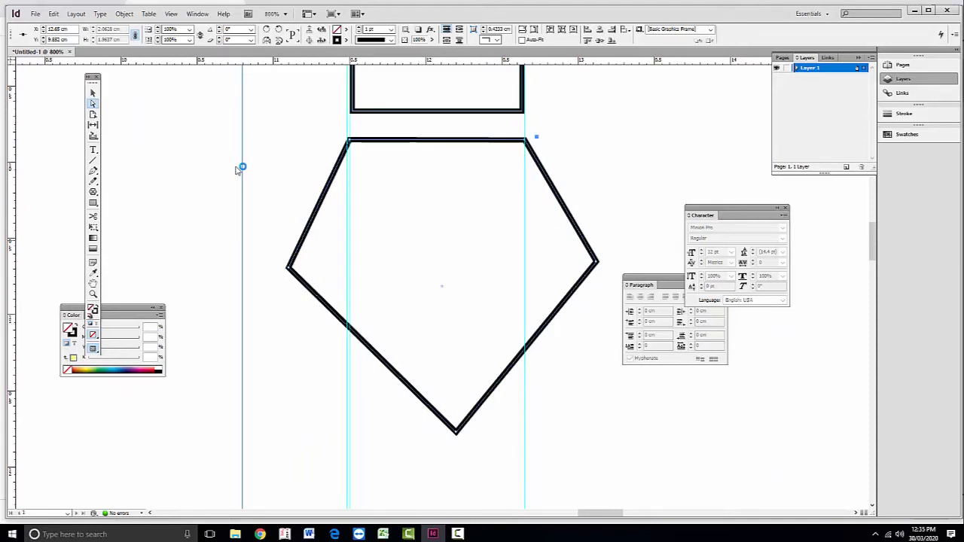
mouse_move(235, 170)
left_mouse_down()
mouse_move(200, 92)
mouse_move(209, 120)
left_mouse_up()
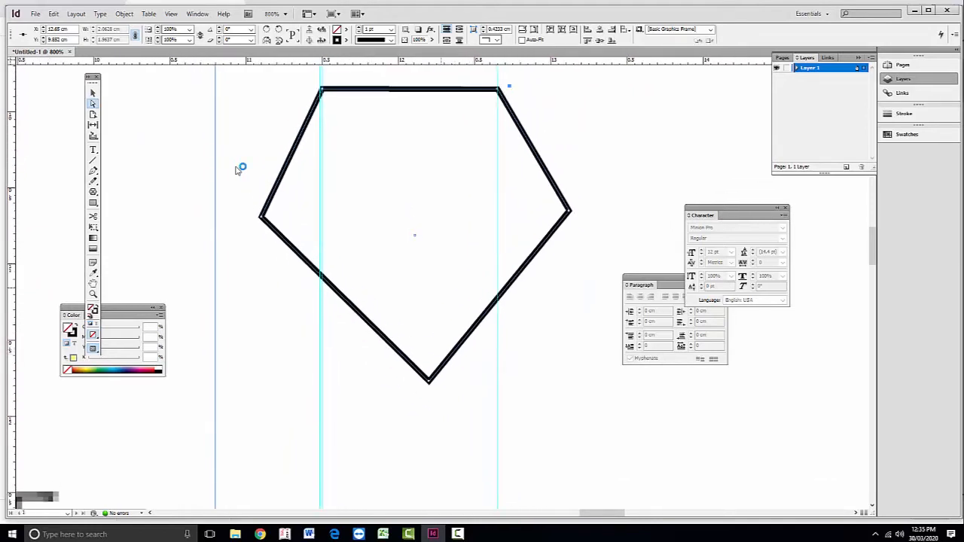
key("z")
left_click_drag(204, 179, 427, 295)
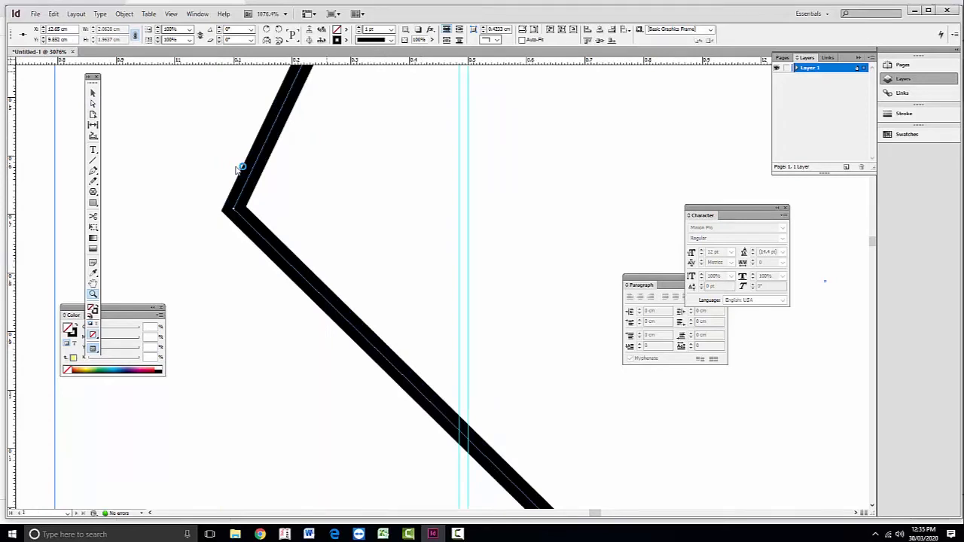
left_click_drag(236, 61, 236, 209)
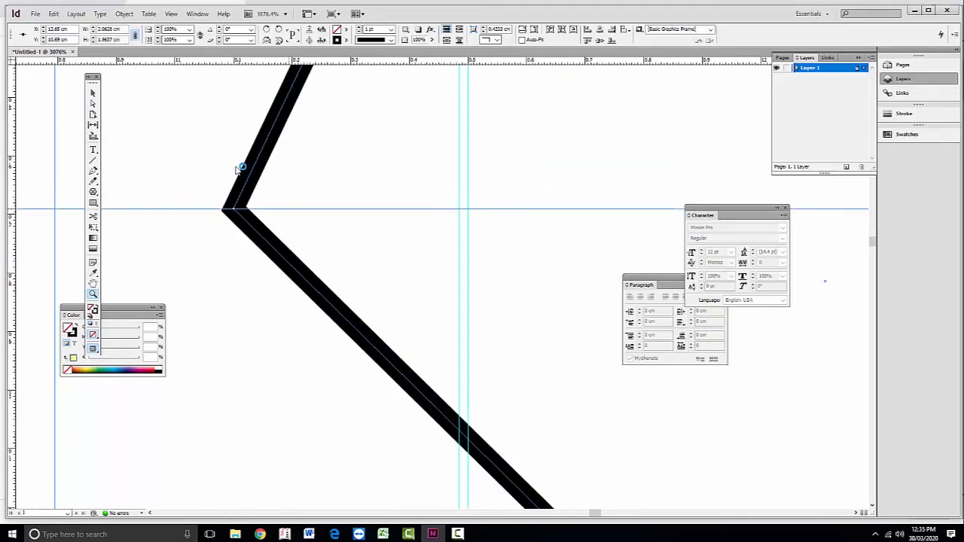
Step: Move the nib outline's right corner anchor down onto the horizontal guide, at about 13.11 cm across
left_click_drag(746, 209, 240, 174)
mouse_move(746, 174)
left_mouse_down()
mouse_move(204, 194)
mouse_move(212, 230)
left_mouse_up()
key("a")
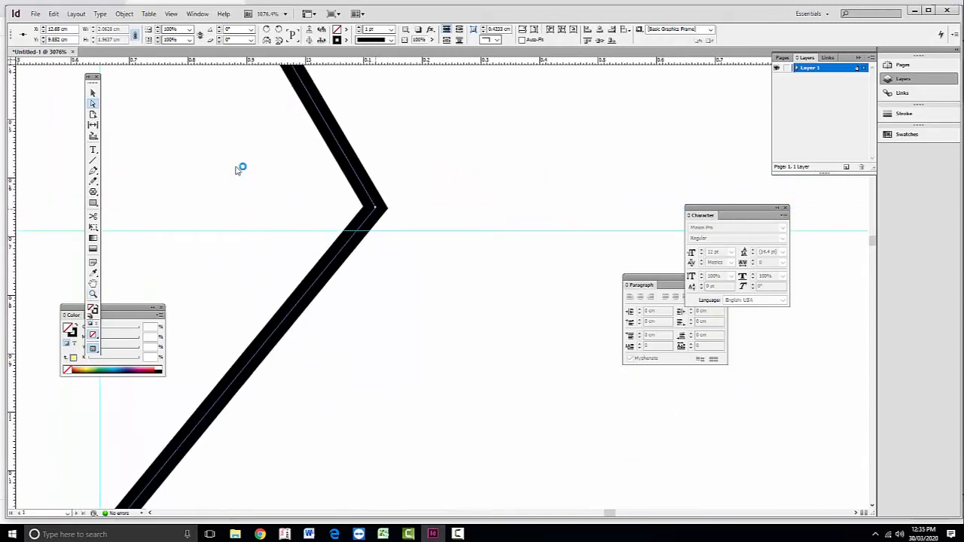
left_click_drag(375, 207, 370, 231)
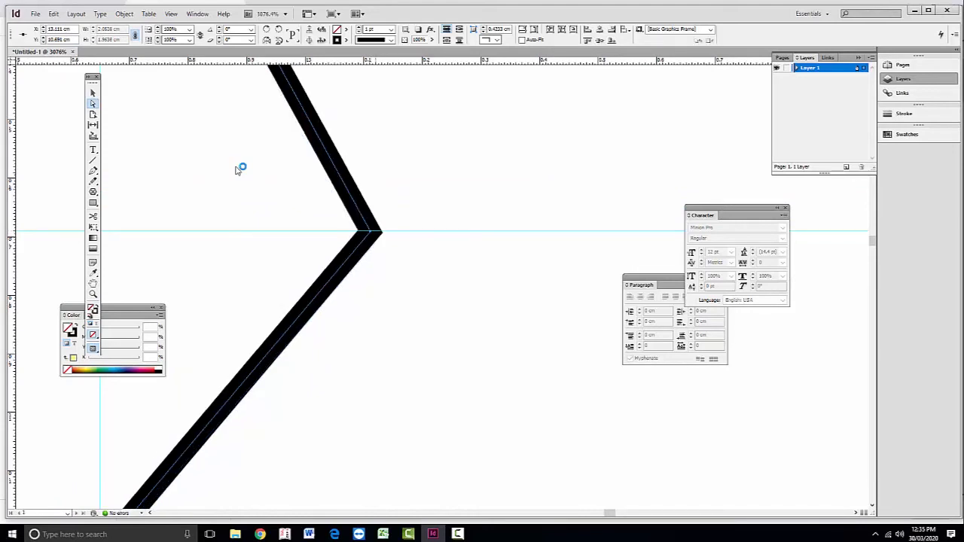
Step: Add a vertical guide through the rectangle's centre and align the nib outline's bottom tip with it
scroll(236, 171, "down", 6)
scroll(236, 170, "left", 6)
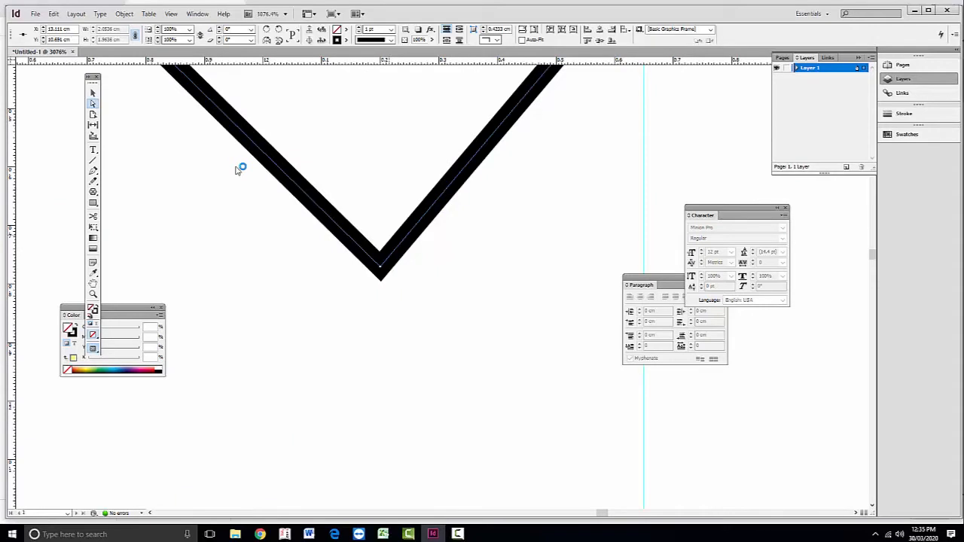
key("ctrl+minus")
key("ctrl+minus")
key("ctrl+minus")
key("ctrl+minus")
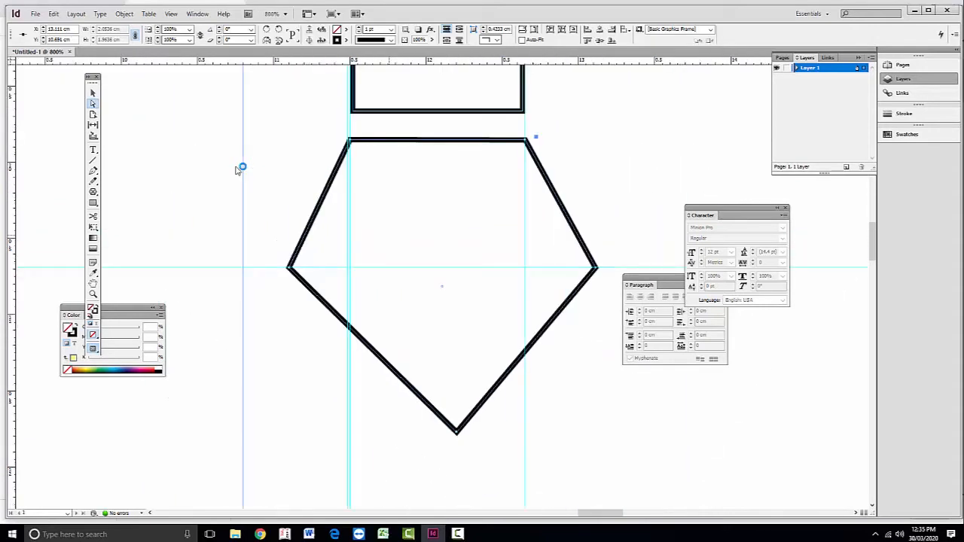
scroll(236, 170, "up", 1)
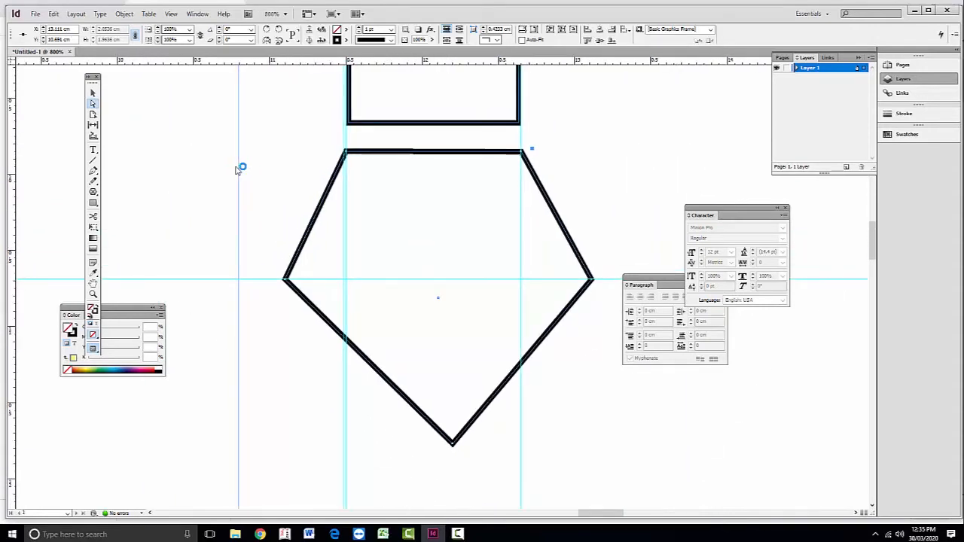
left_click_drag(238, 171, 431, 170)
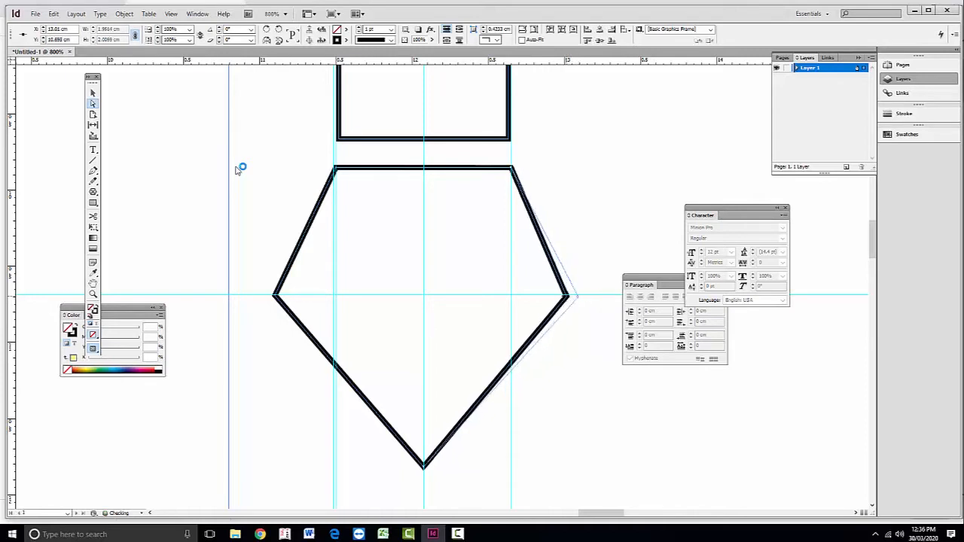
Step: Adjust the nib outline's right corner anchor to about 13.05 cm across, mirroring the left corner about the centre guide
key("Right")
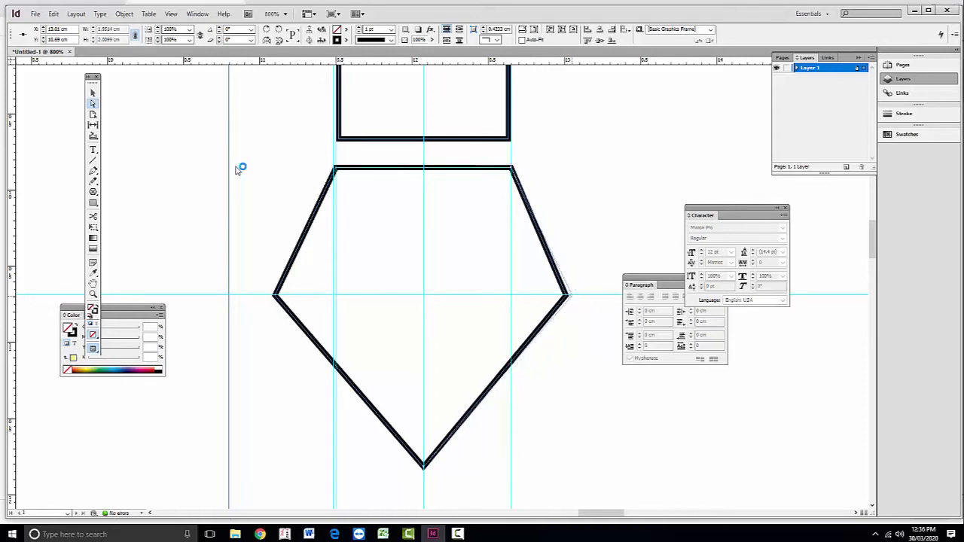
key("Left")
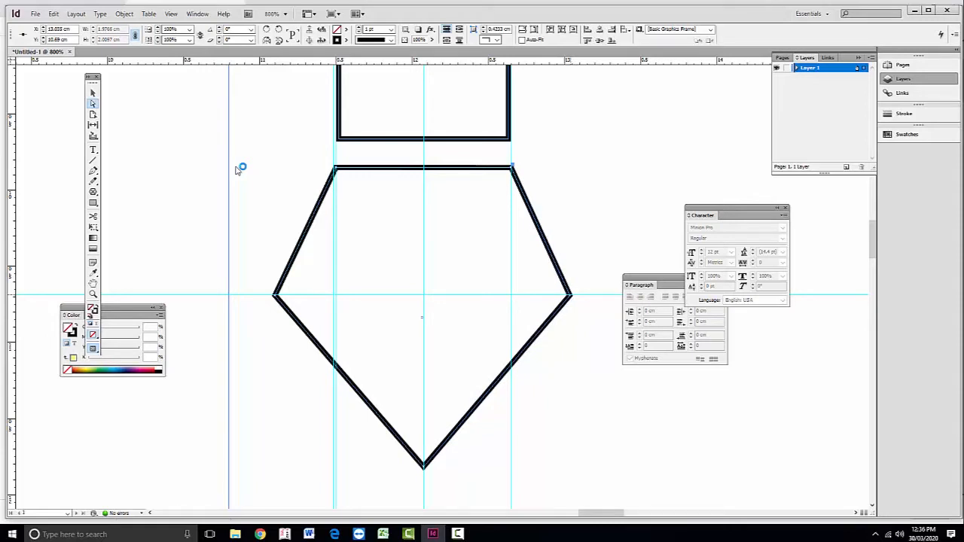
key("Right")
scroll(238, 168, "up", 1)
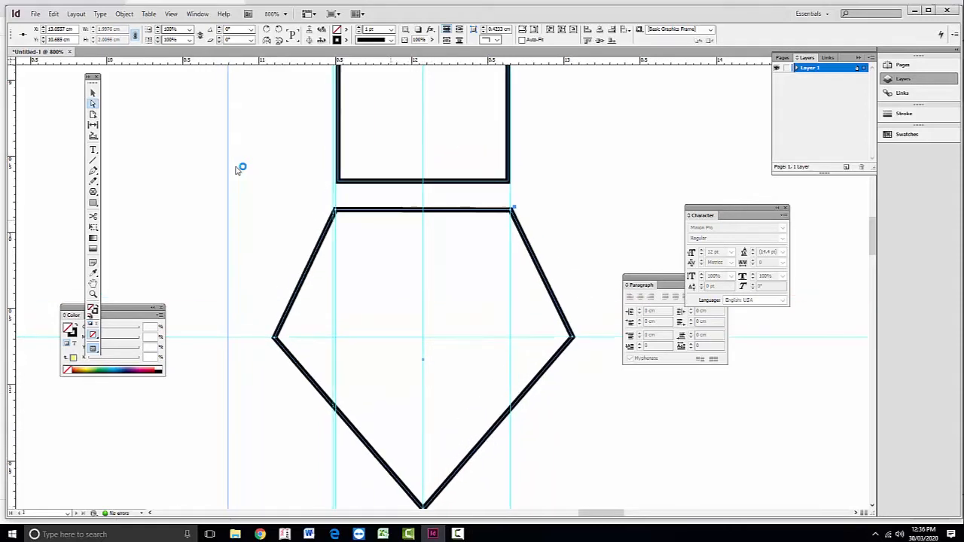
Step: Move the whole nib outline up to a vertical position of 9.68 cm, against the rectangle's bottom edge
key("v")
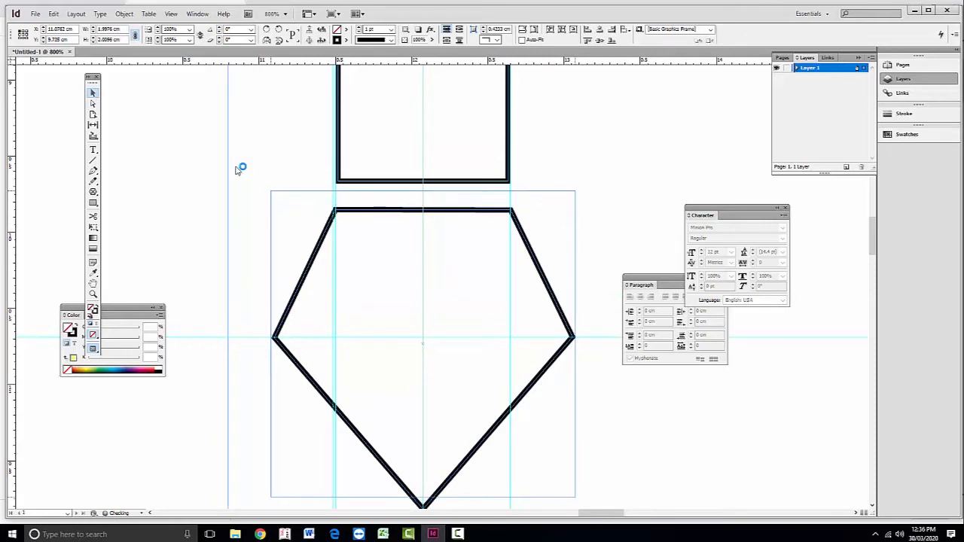
key("Up")
key("Up")
key("Up")
key("Up")
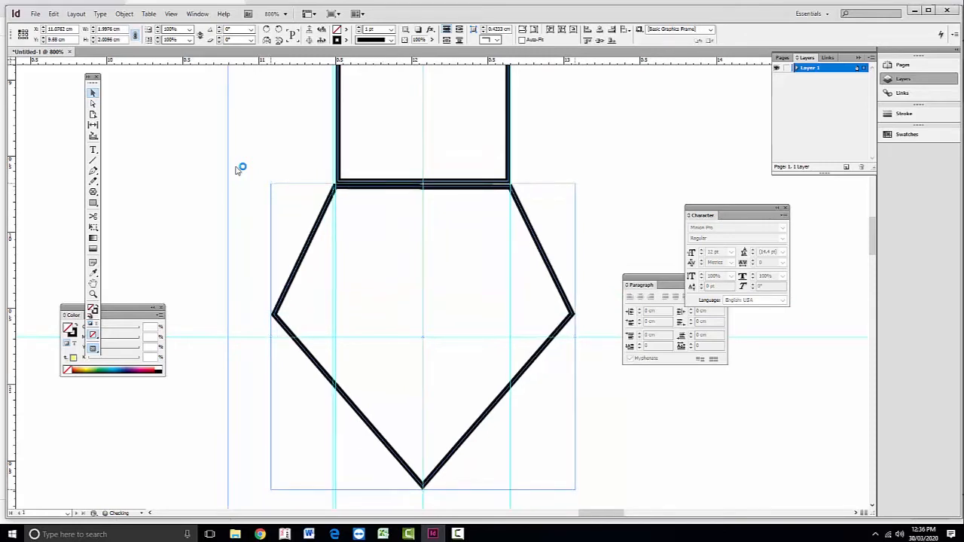
Step: Nudge the nib outline right to about 11.09 cm and slightly down, aligning its top-left corner with the rectangle's left edge
key("z")
left_click_drag(297, 161, 430, 254)
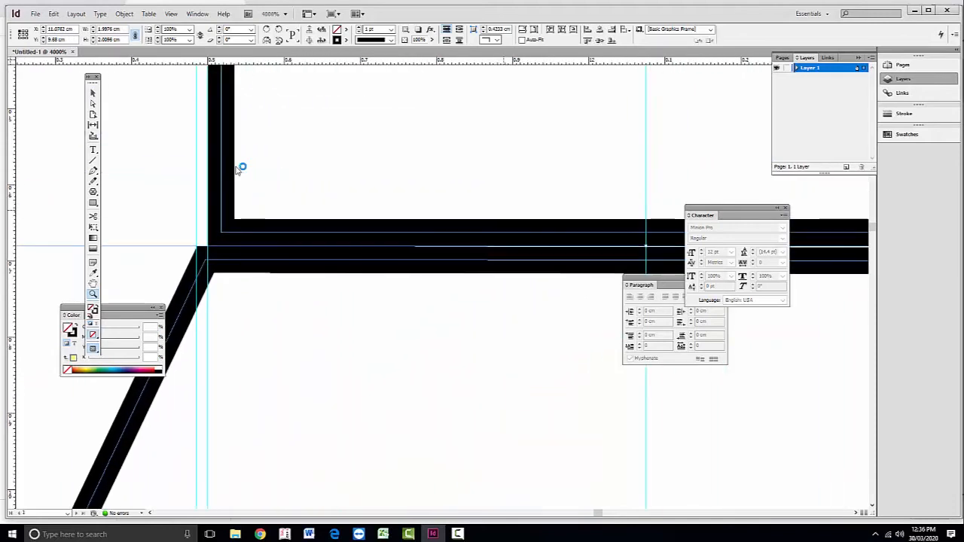
key("b")
key("v")
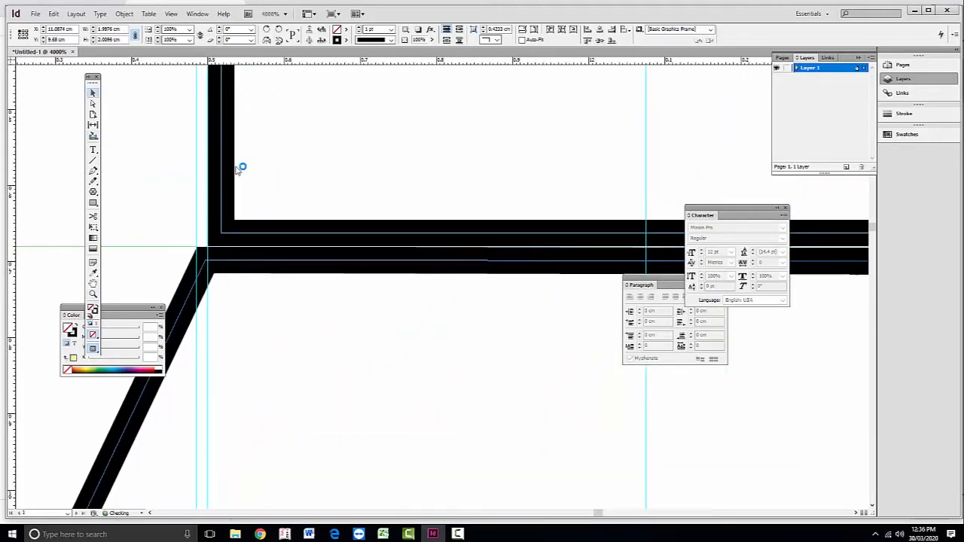
key("Right")
key("Right")
key("Down")
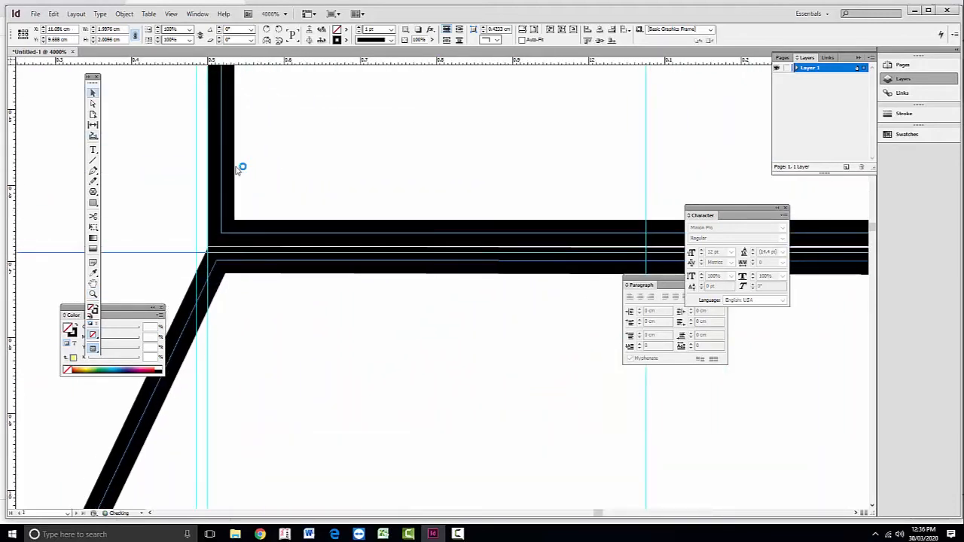
Step: Realign the nib outline's top-right anchor with the rectangle's right-edge guide, at about 12.647 cm across and 9.707 cm down
scroll(236, 167, "right", 6)
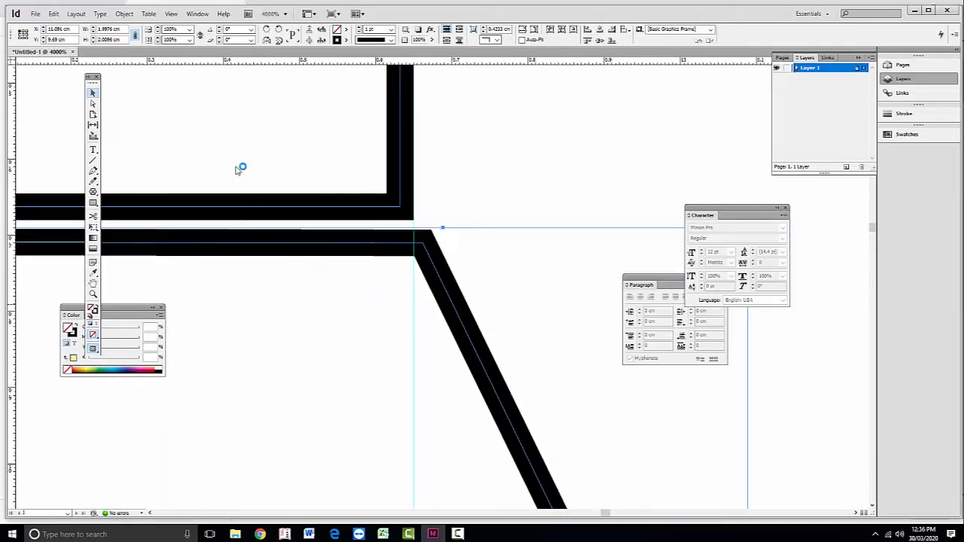
key("a")
left_click(235, 170)
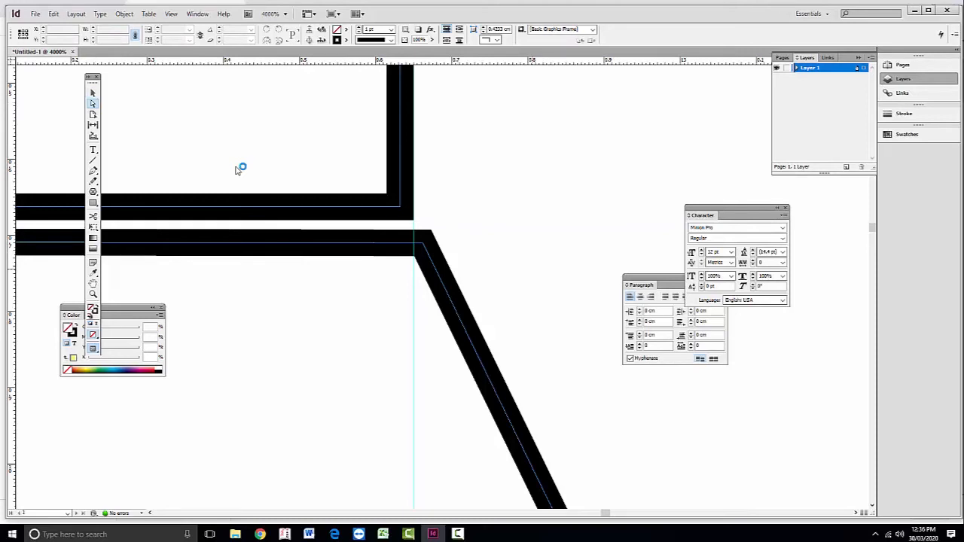
key("ctrl+z")
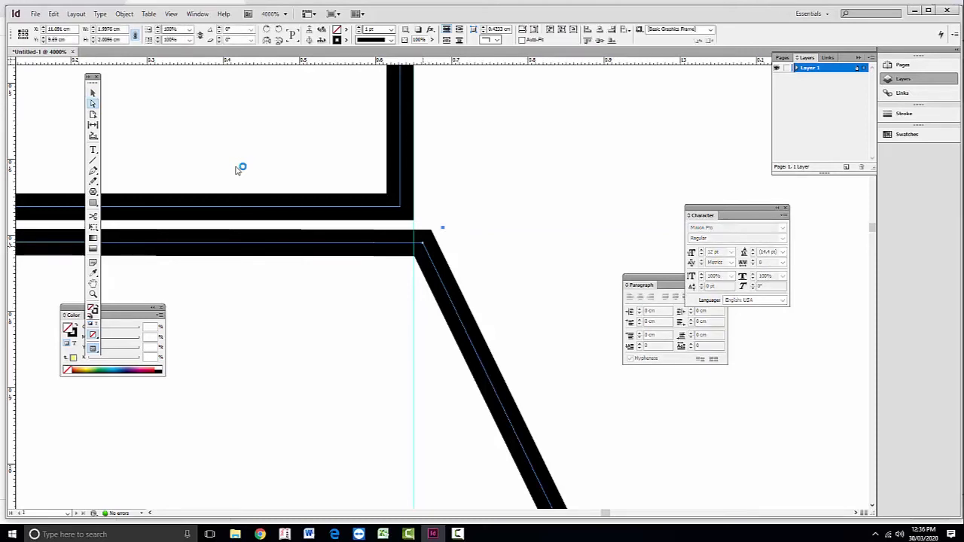
key("ctrl+z")
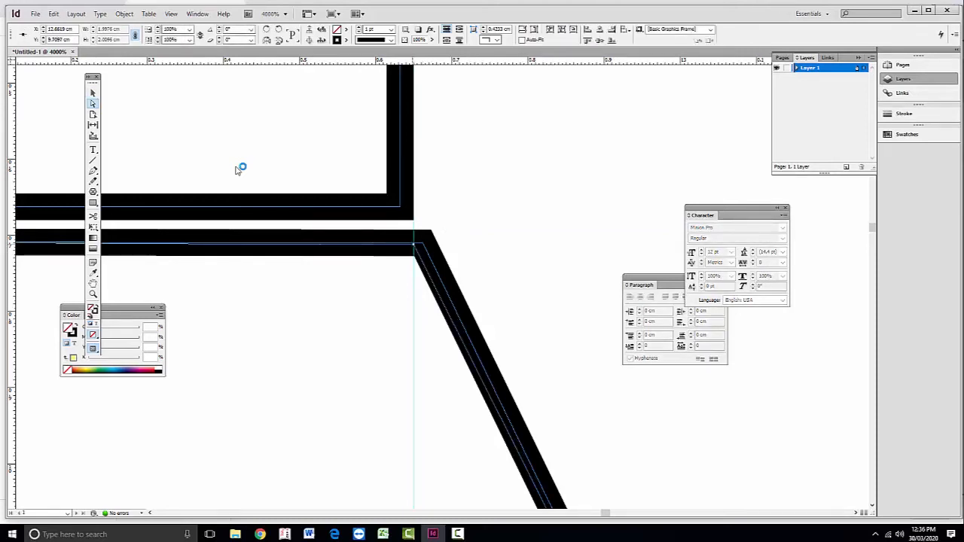
key("ctrl+z")
key("ctrl+z")
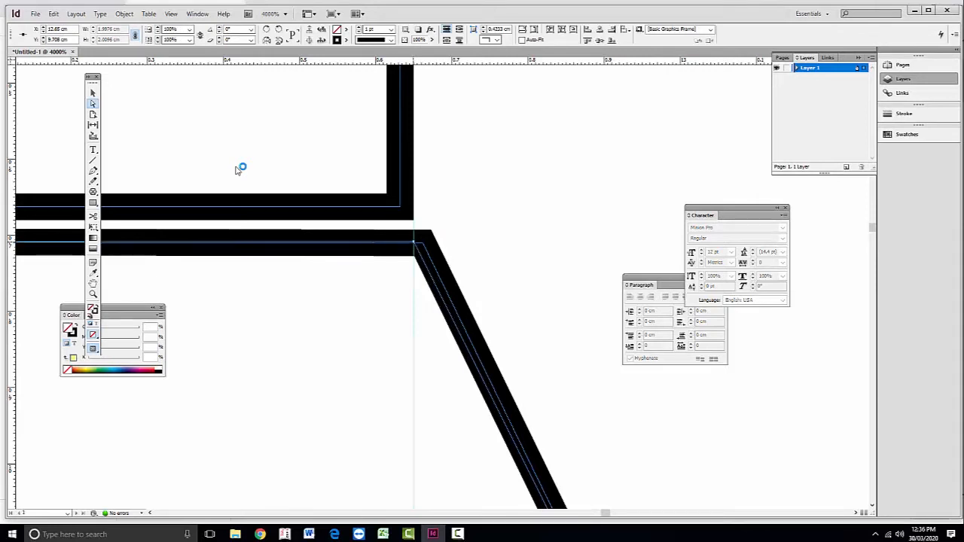
key("ctrl+z")
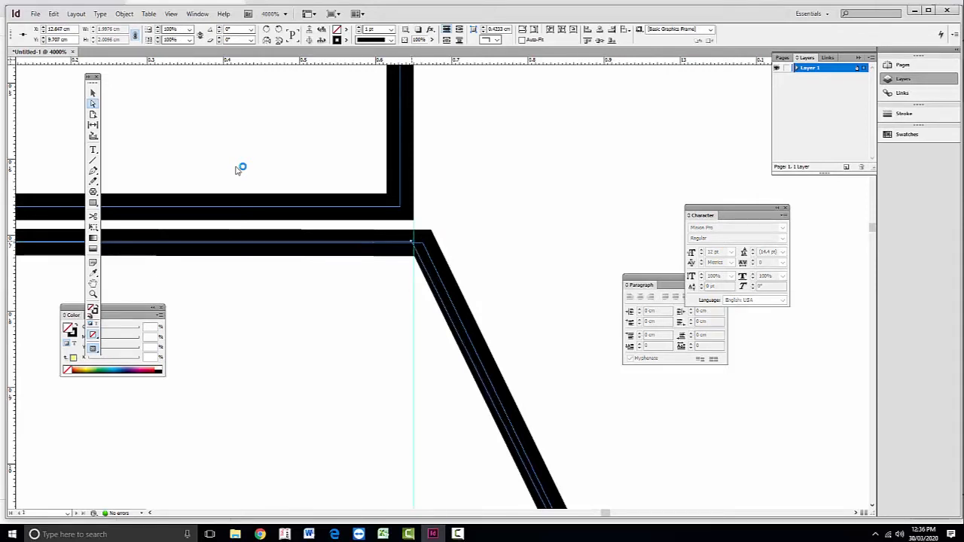
key("ctrl+z")
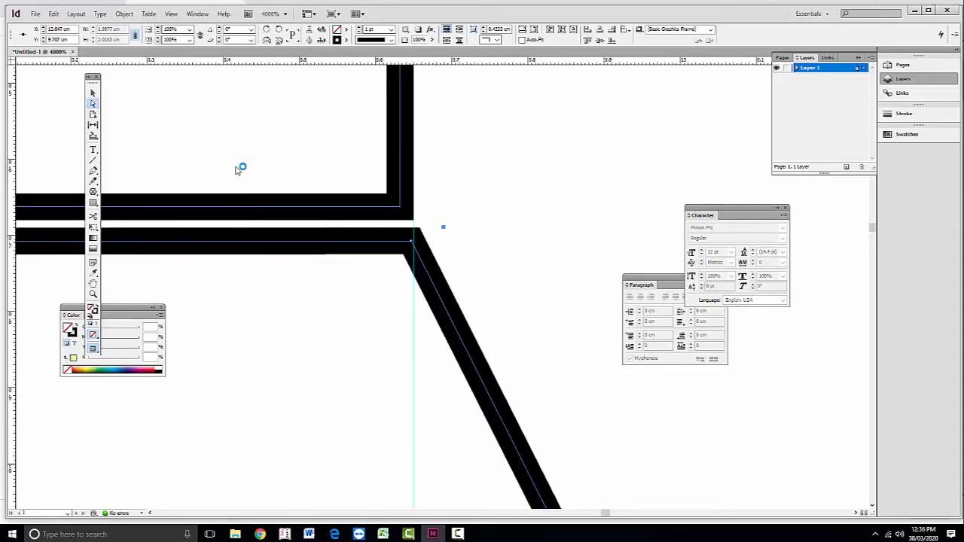
Step: Nudge the whole nib outline vertically to leave a narrow gap below the rectangle
key("ctrl+minus")
key("ctrl+minus")
key("ctrl+minus")
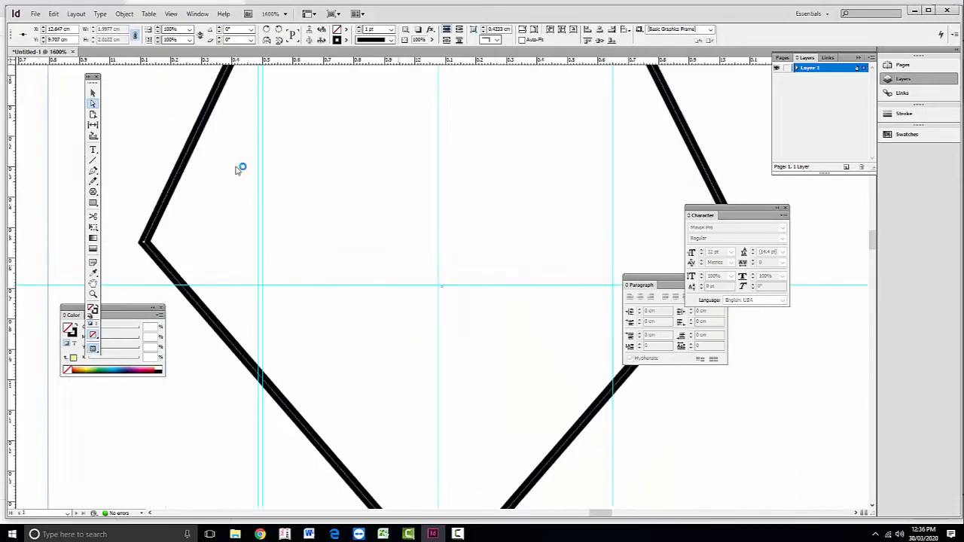
key("ctrl+minus")
key("ctrl+minus")
key("ctrl+minus")
key("ctrl+minus")
key("ctrl+minus")
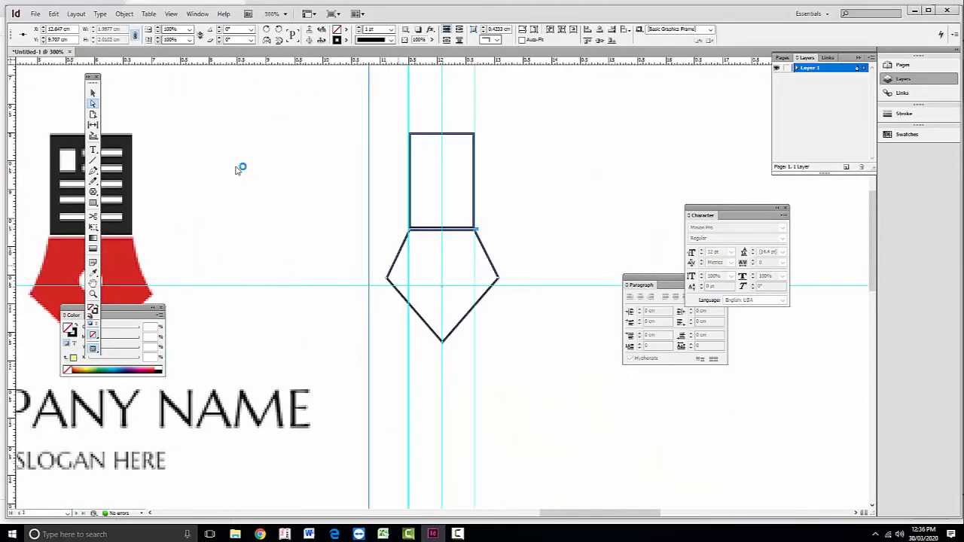
key("v")
key("Down")
key("Down")
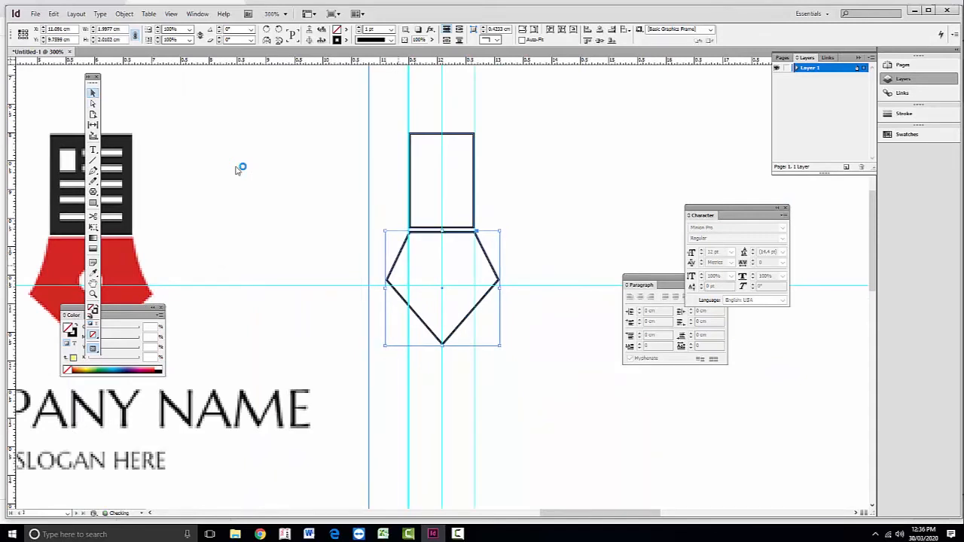
key("Up")
key("Up")
key("Down")
Step: Select the rectangle together with the nib outline and move both beside the reference logo, at about 7.8 cm across
left_click(428, 134, "shift")
mouse_move(428, 134)
left_mouse_down()
mouse_move(304, 149)
mouse_move(241, 141)
left_mouse_up()
mouse_move(242, 143)
left_mouse_down()
mouse_move(415, 140)
mouse_move(437, 130)
left_mouse_up()
left_click(236, 170)
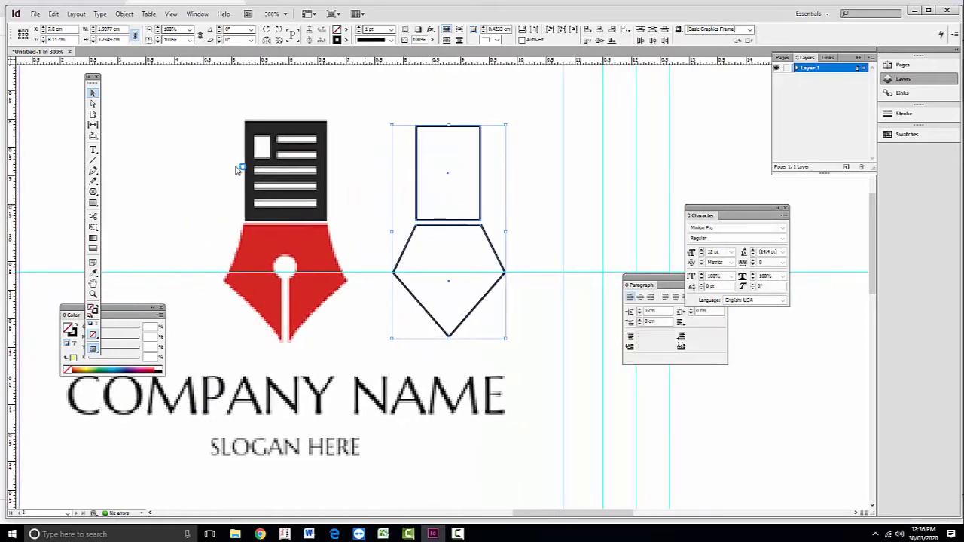
Step: Curve the nib outline's upper-left edge inward by converting its left corner point with the Convert Direction Point tool
left_click(405, 249)
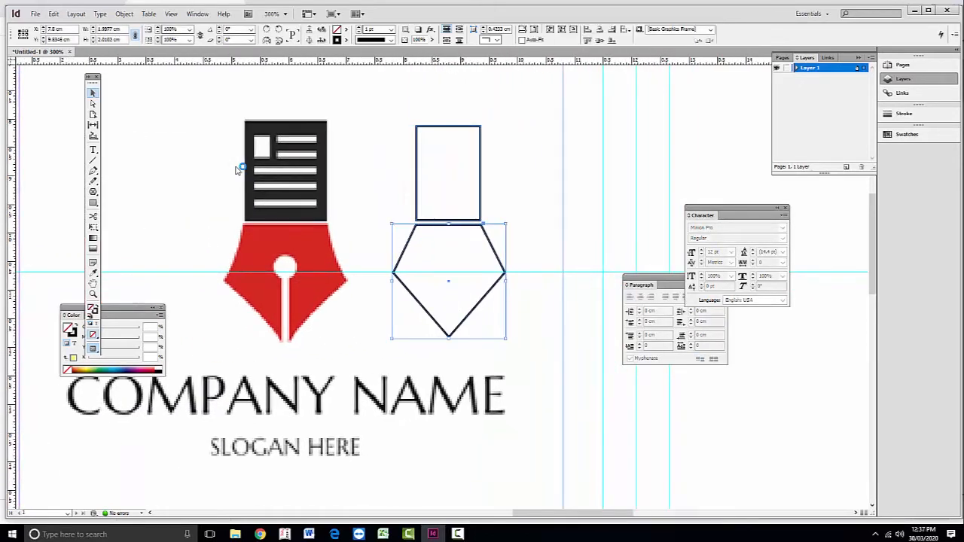
left_click(93, 171)
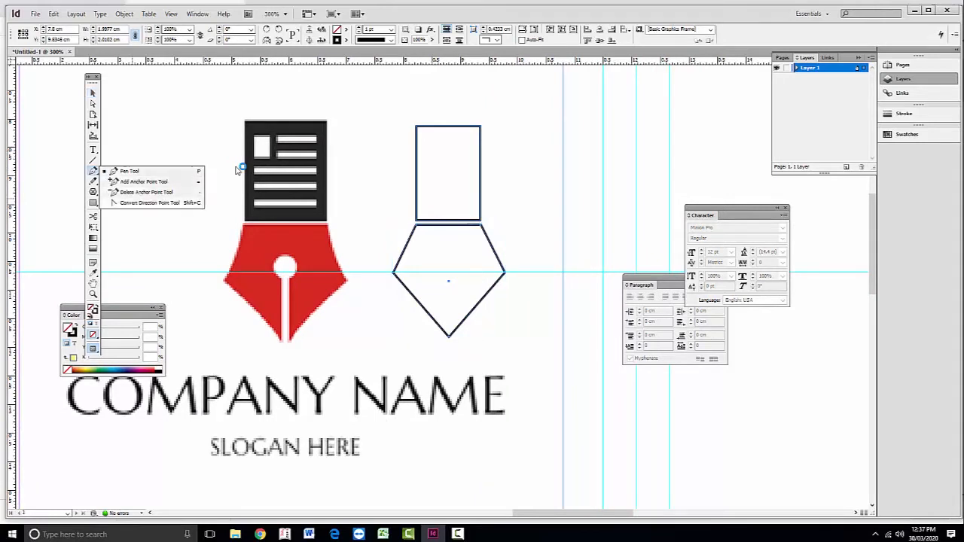
left_click(151, 202)
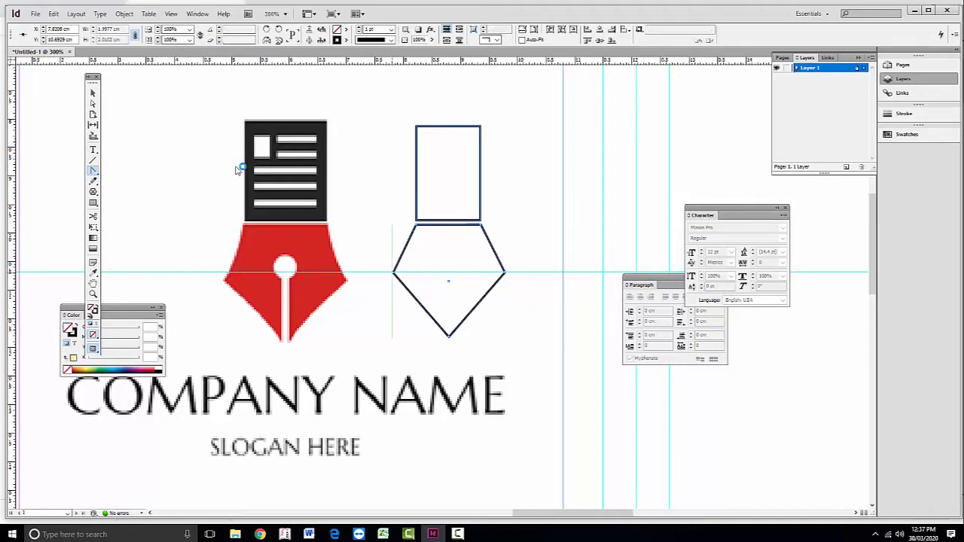
left_click_drag(393, 272, 419, 251)
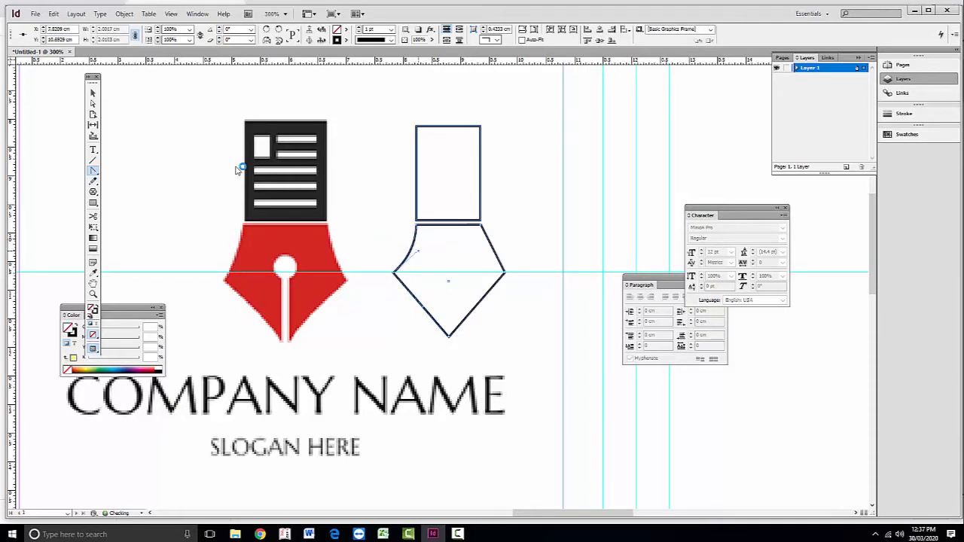
key("a")
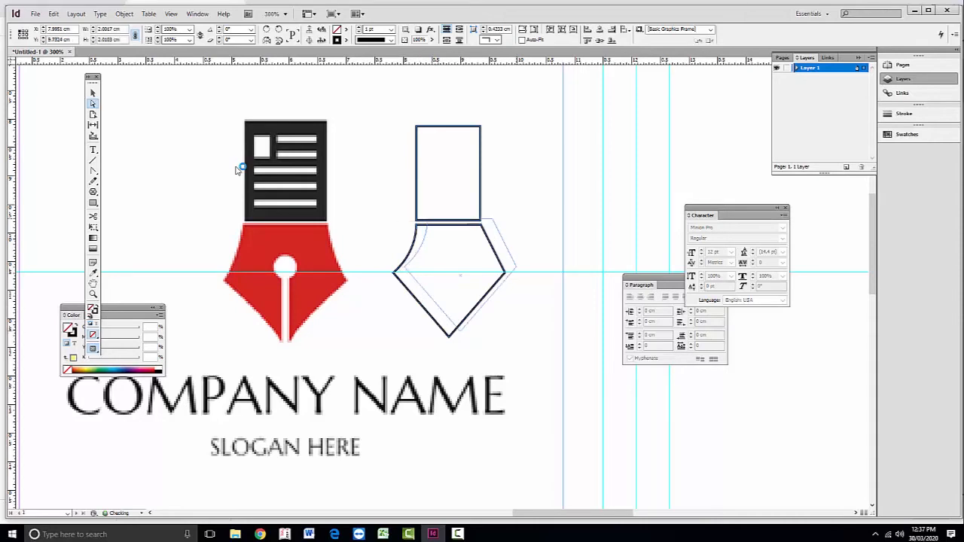
key("z")
left_click_drag(364, 241, 504, 383)
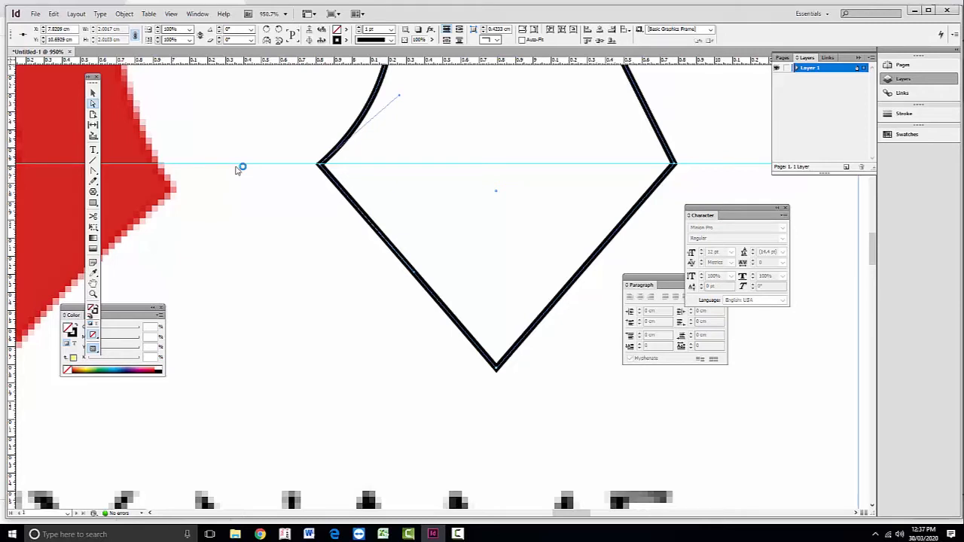
left_click_drag(496, 190, 520, 169)
key("ctrl+z")
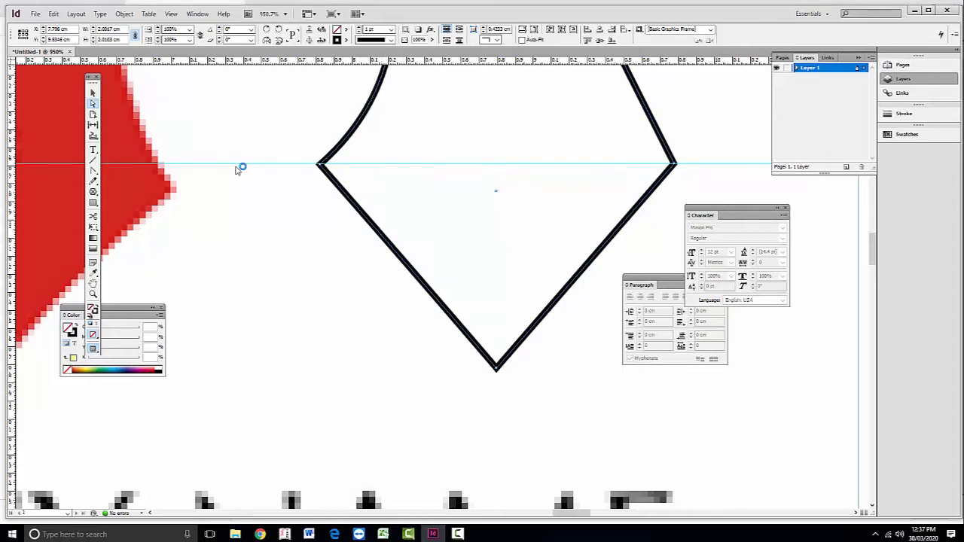
Step: Change the highlight colour of Layer 1 to Grass Green
double_click(821, 68)
left_click(458, 250)
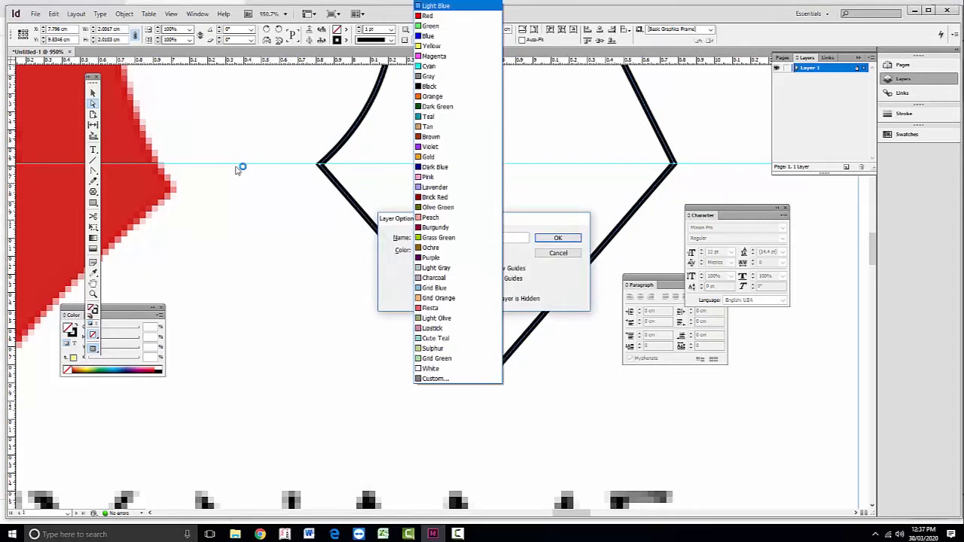
left_click(438, 237)
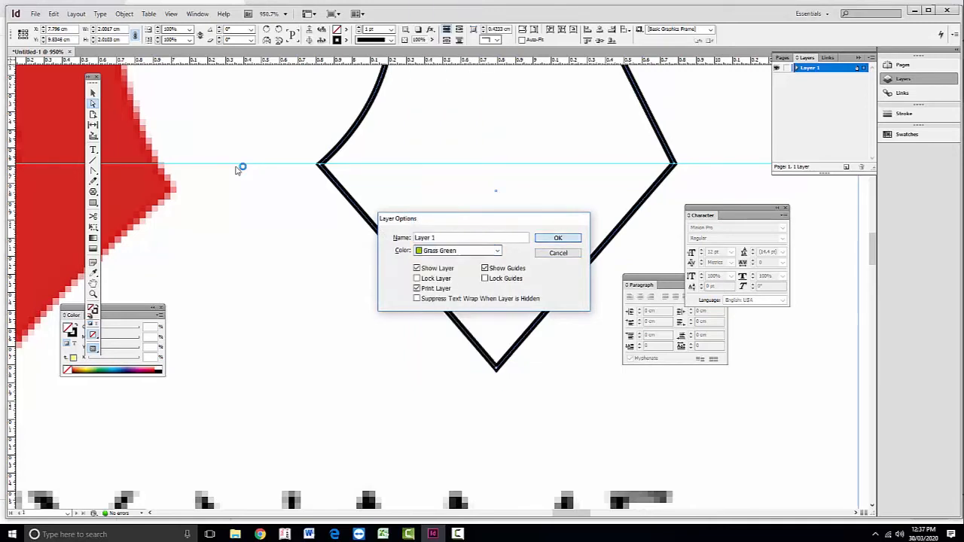
key("Return")
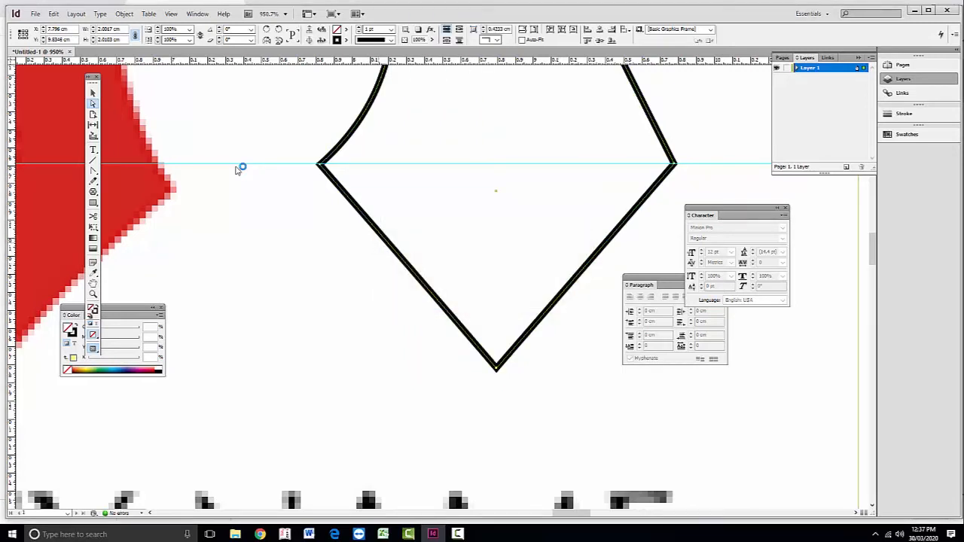
Step: Reshape the nib's left corner with separate direction handles so both its upper-left and lower-left edges curve inward
key("p")
left_click_drag(320, 164, 389, 106)
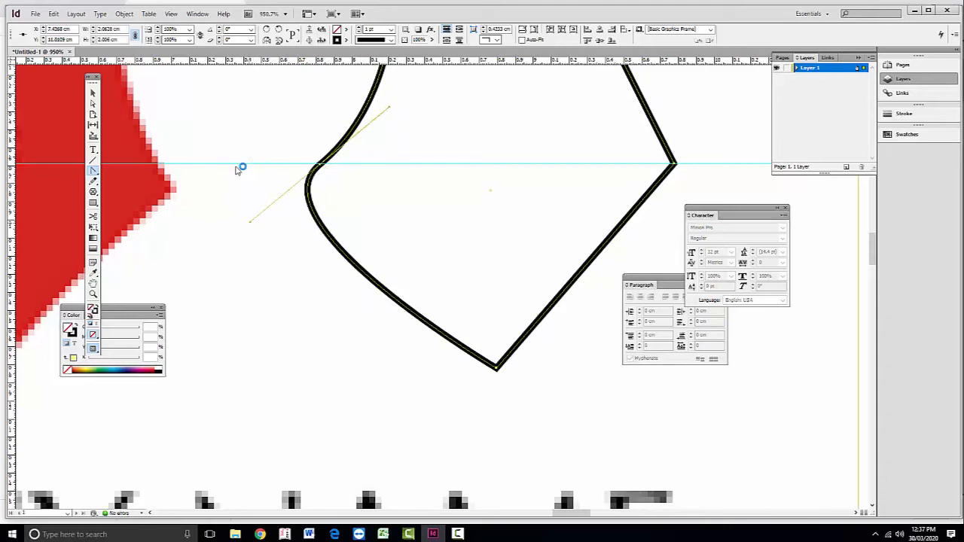
left_click_drag(250, 223, 284, 285)
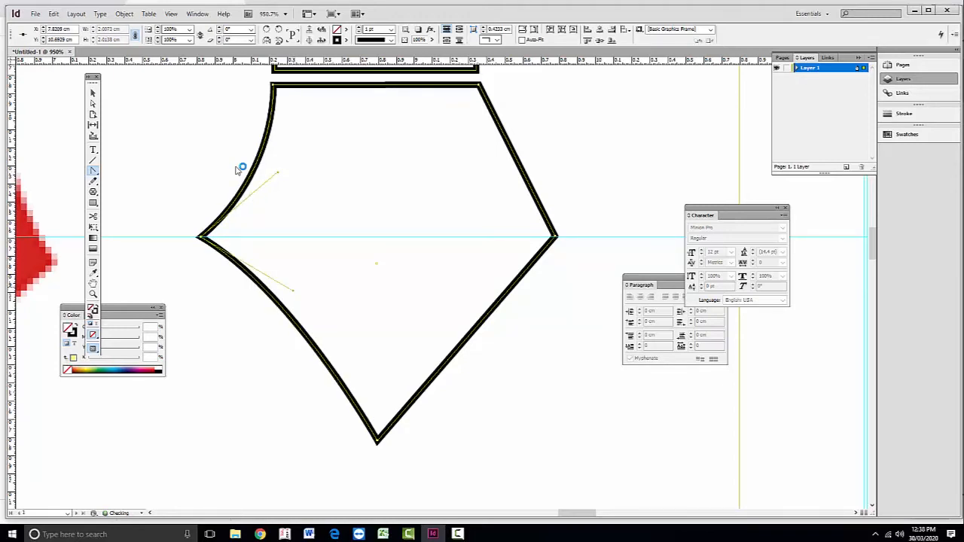
Step: Cover the nib's right half with a rectangle about 1.56 by 2.05 cm, its left edge aligned with the nib's bottom tip at about 8.78 cm
scroll(236, 170, "right", 2)
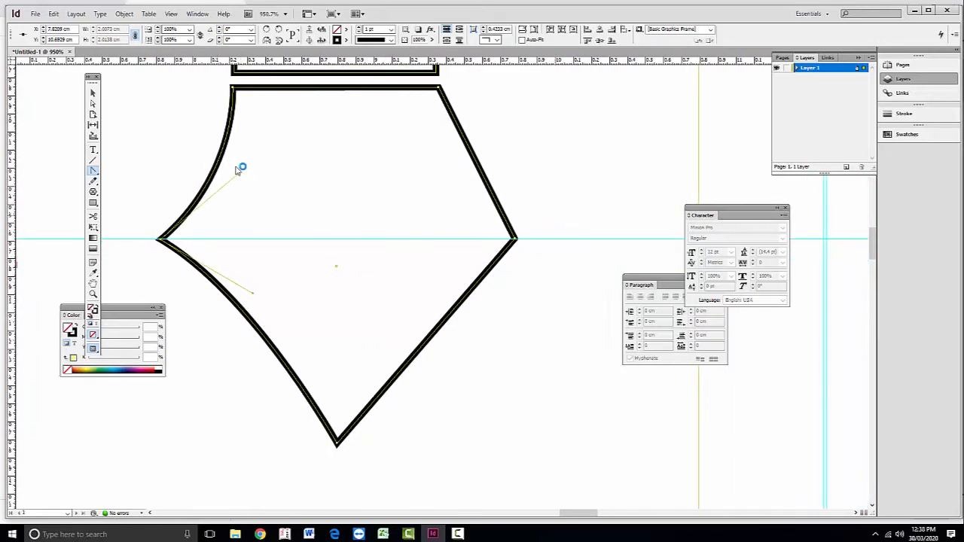
key("m")
mouse_move(610, 452)
left_mouse_down()
mouse_move(297, 147)
mouse_move(345, 87)
mouse_move(328, 88)
mouse_move(332, 66)
mouse_move(328, 113)
left_mouse_up()
key("v")
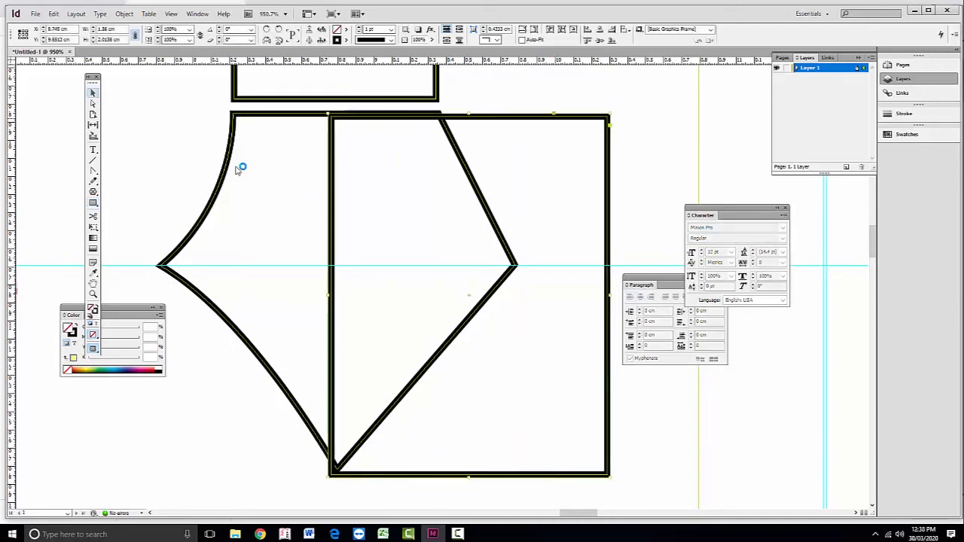
left_click_drag(468, 114, 468, 108)
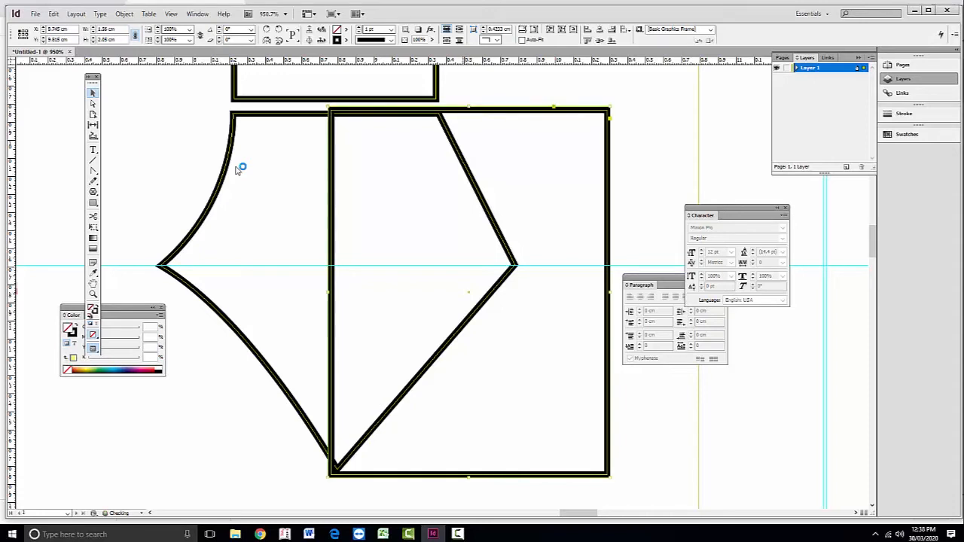
key("Right")
key("Right")
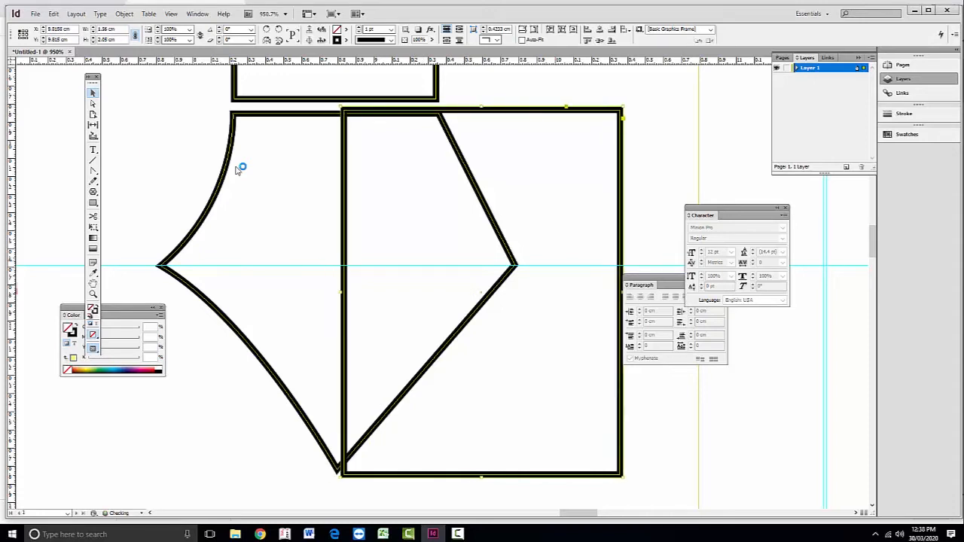
key("Left")
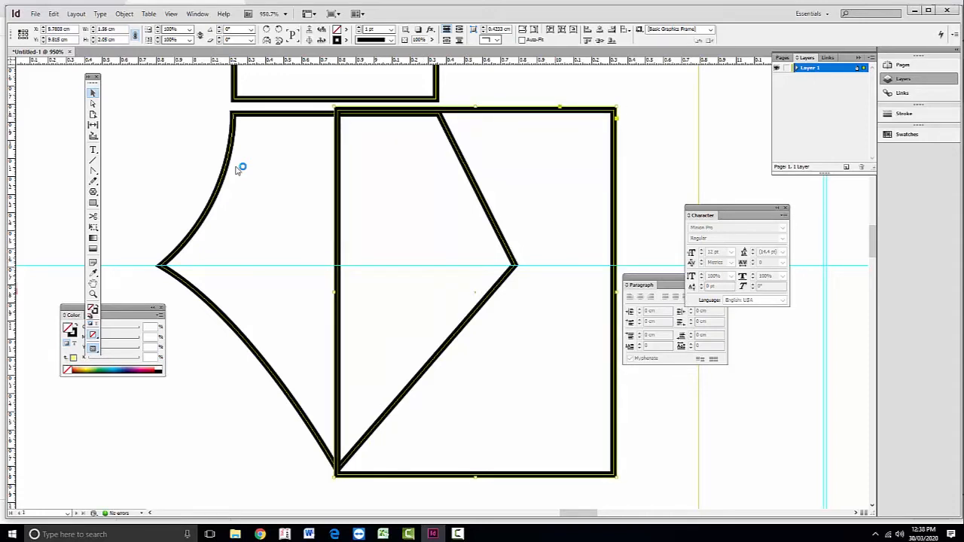
Step: Duplicate the nib outline together with the covering rectangle, placing the copies at about 10.66 cm across and 11.85 cm down
left_click(232, 170, "shift")
left_click_drag(232, 170, 580, 332)
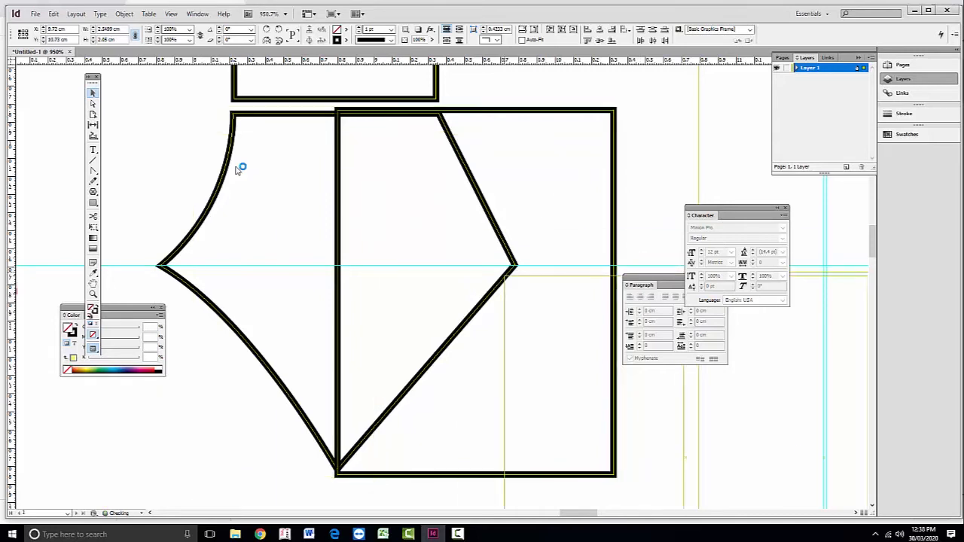
key("ctrl+z")
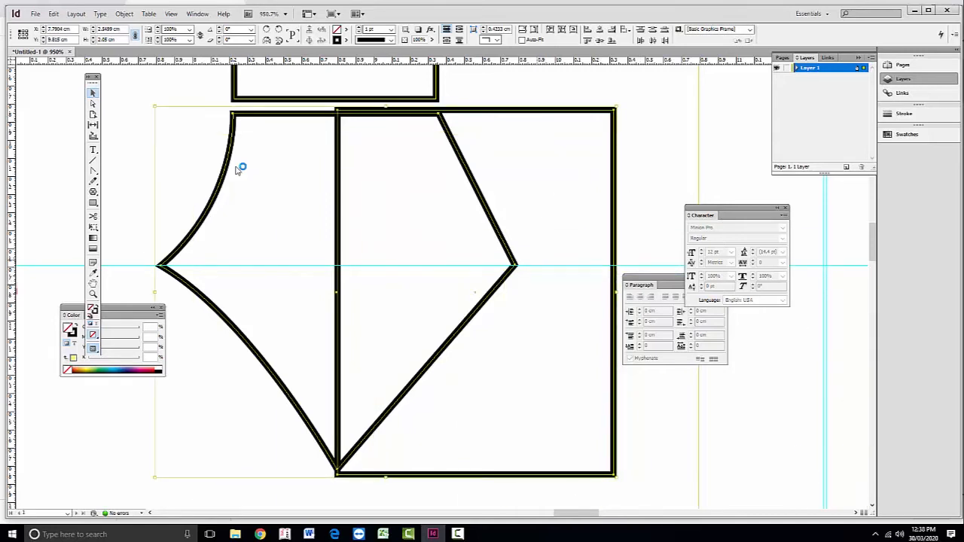
key("ctrl+minus")
key("ctrl+minus")
key("ctrl+minus")
key("ctrl+minus")
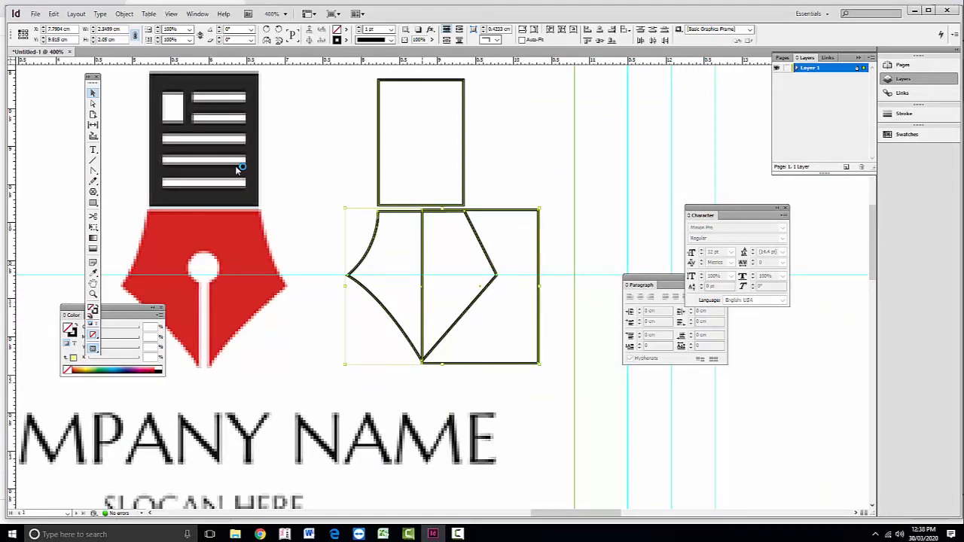
key("ctrl+alt+shift+d")
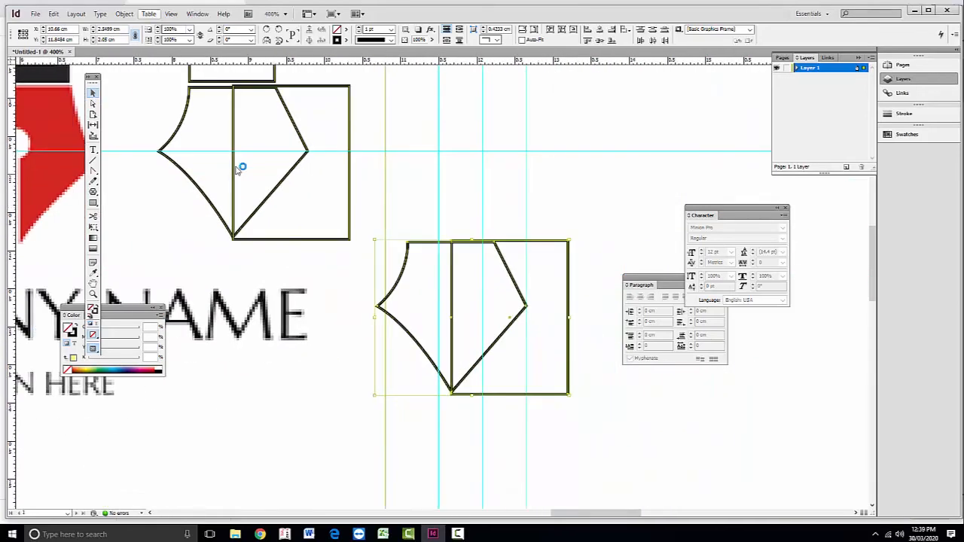
Step: Subtract the duplicated rectangle from the duplicated nib with Pathfinder, leaving only the curved left half
key("alt+o")
key("Down")
key("Down")
key("Down")
key("Down")
key("Down")
key("Down")
key("Down")
key("Down")
key("Down")
key("Down")
key("Down")
key("Down")
key("Down")
key("Down")
key("Down")
key("Down")
key("Down")
key("Down")
key("Down")
key("Down")
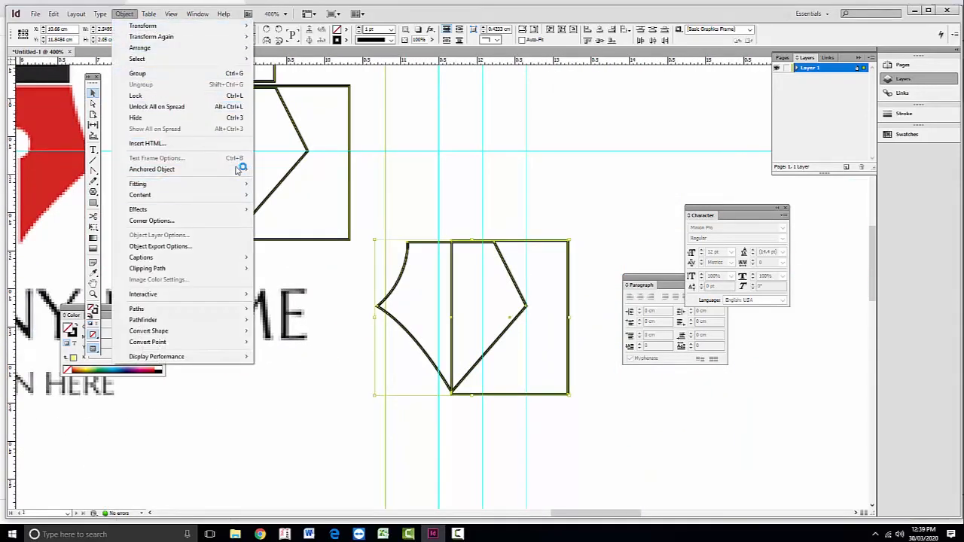
key("Right")
key("Down")
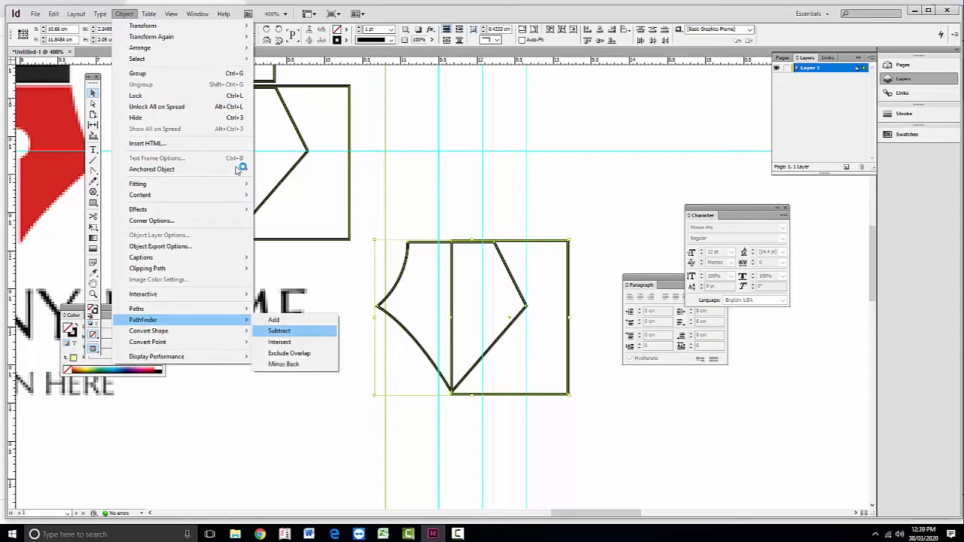
key("Return")
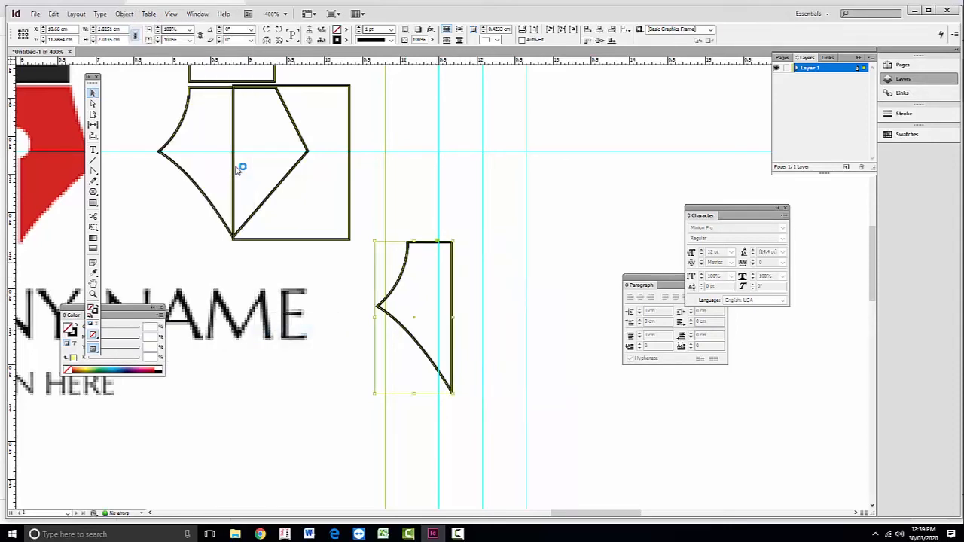
Step: Duplicate the curved half nib and flip the copy horizontally
right_click(406, 263)
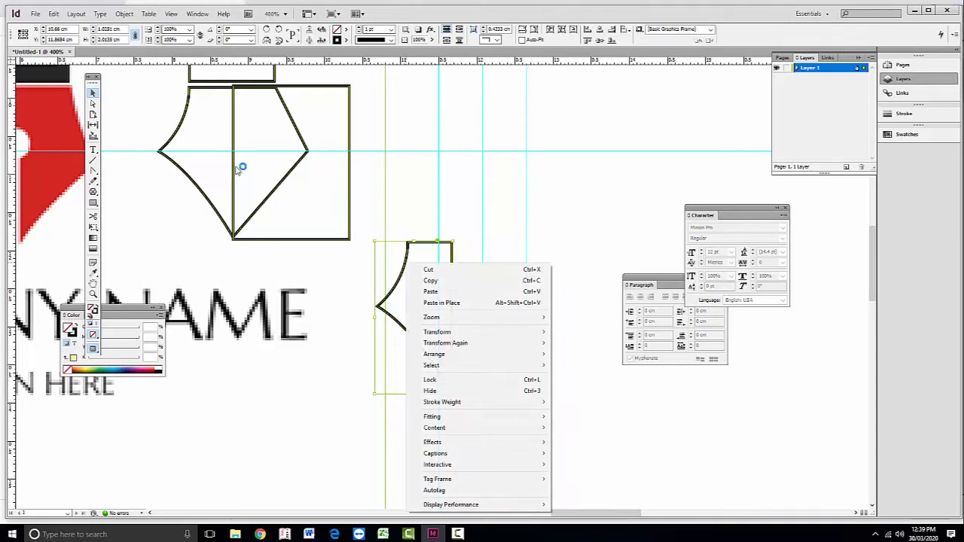
mouse_move(437, 332)
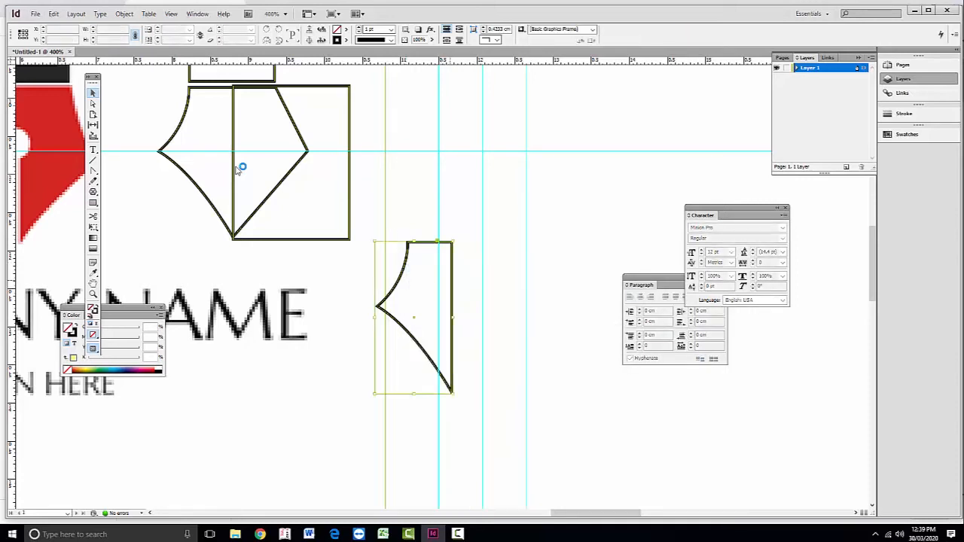
left_click_drag(449, 281, 489, 283)
right_click(489, 283)
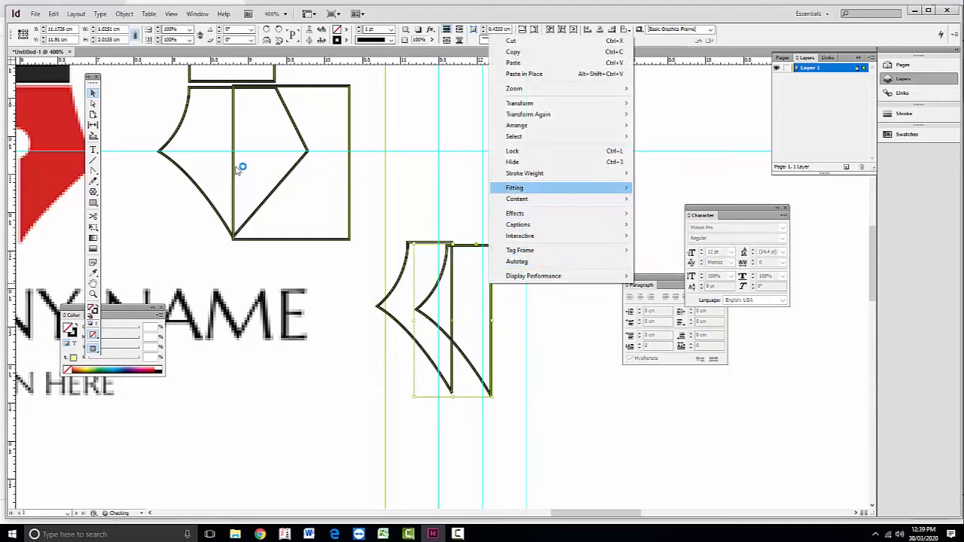
mouse_move(528, 103)
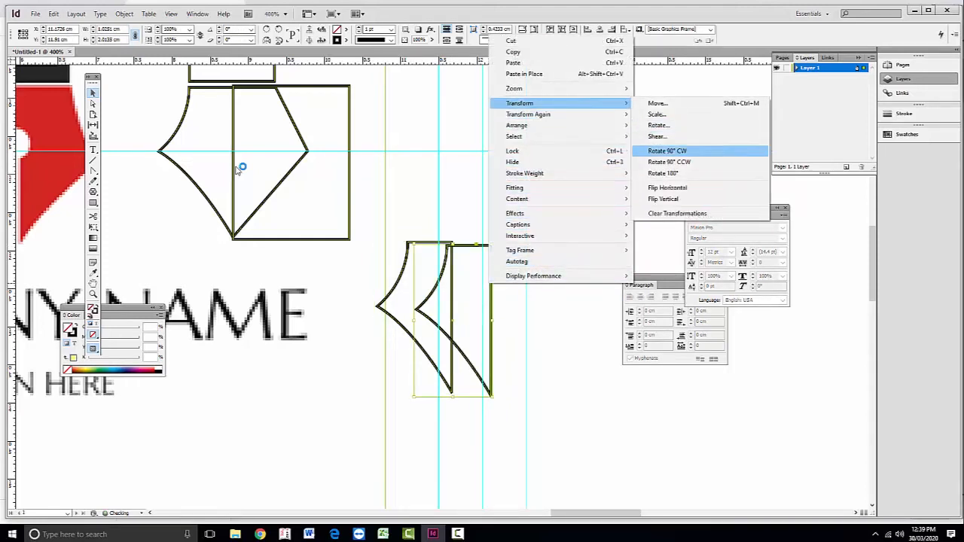
left_click(667, 188)
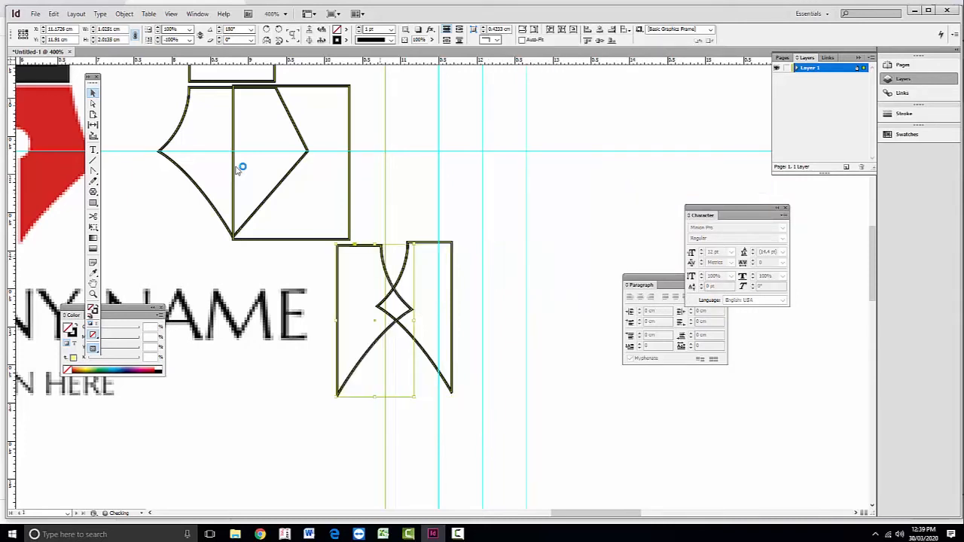
Step: Move the flipped half to the right of the original half, level with it, so their straight edges meet in a symmetrical nib
key("shift+Right")
key("shift+Right")
key("shift+Right")
key("shift+Right")
key("shift+Right")
key("shift+Right")
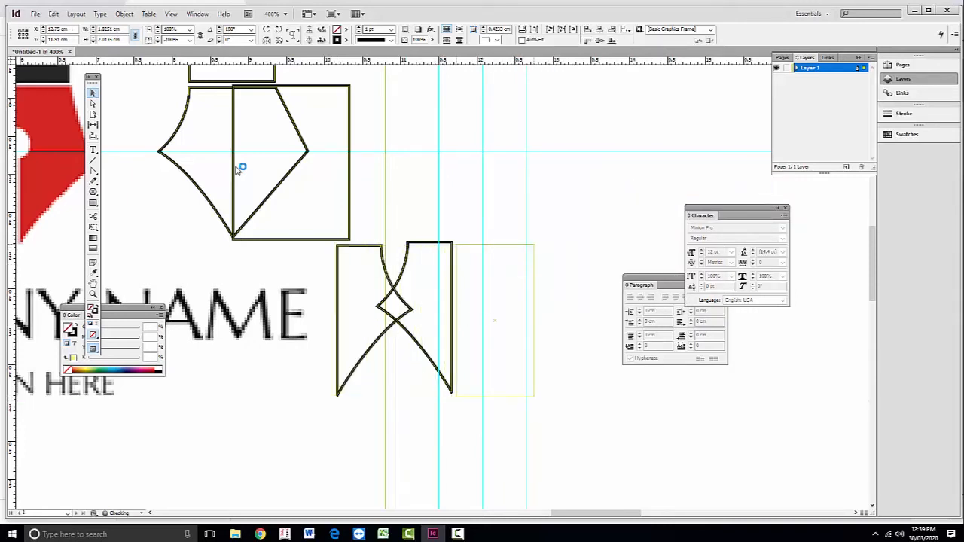
key("Left")
key("Left")
key("Left")
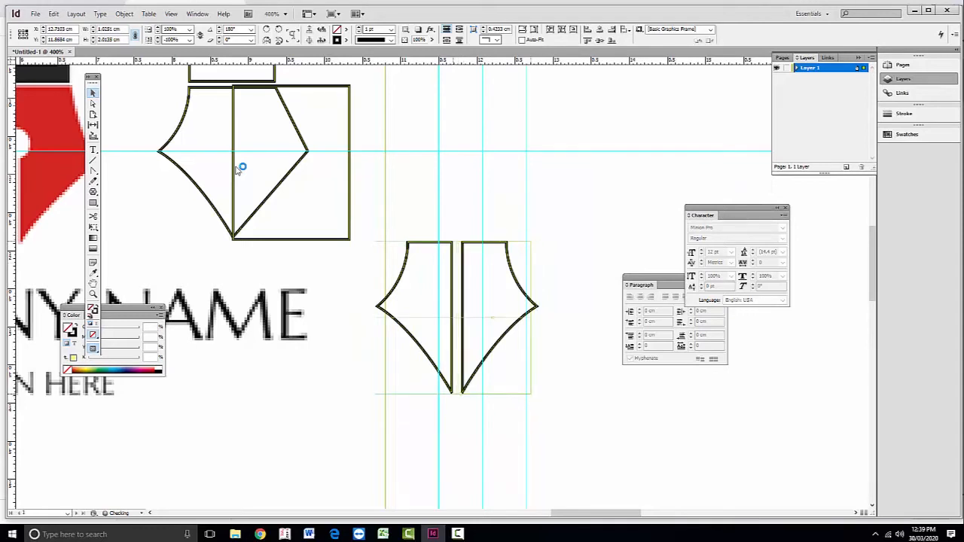
key("ctrl+shift+a")
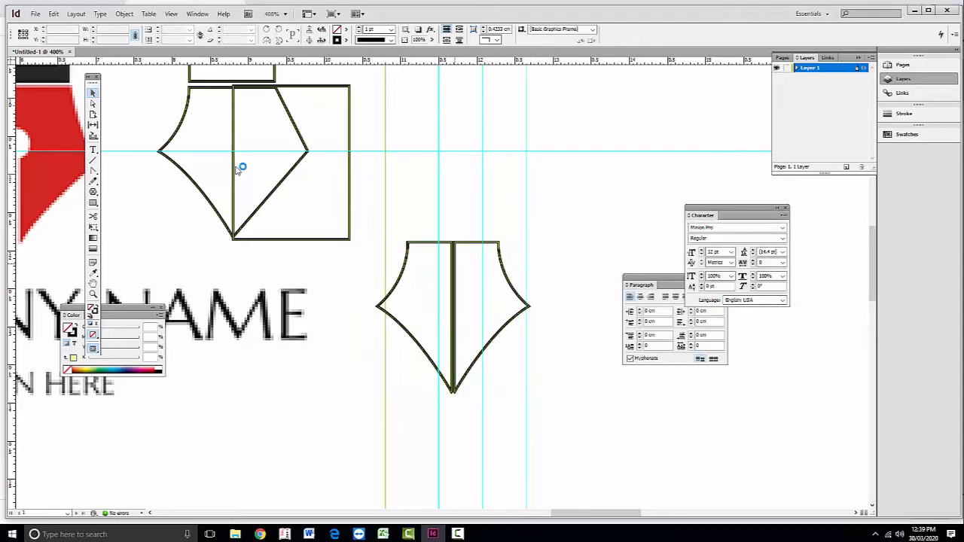
Step: Shift the flipped half left to about 12.674 cm so its straight centre edge overlaps the other half's edge
key("z")
left_click_drag(365, 220, 514, 405)
left_click_drag(478, 452, 435, 324)
left_click_drag(347, 327, 540, 467)
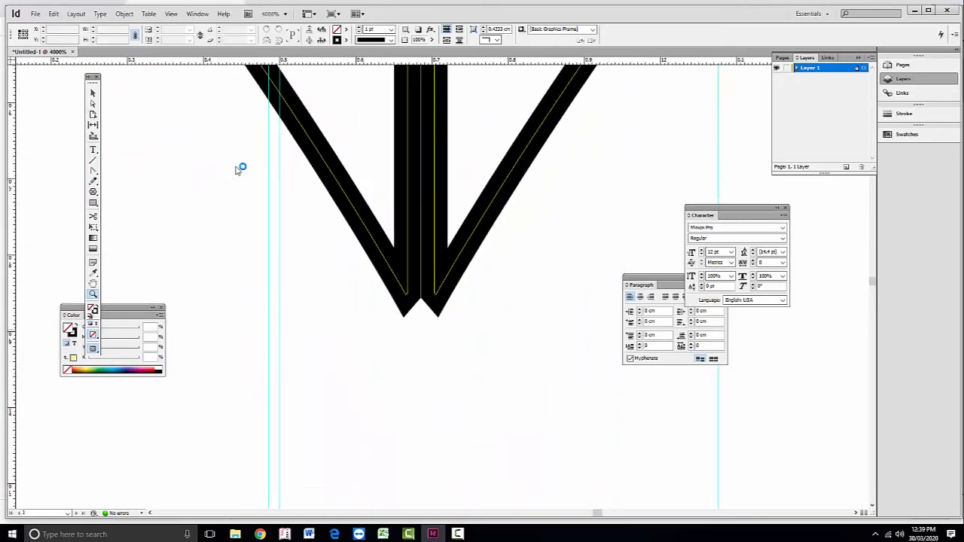
key("v")
left_click_drag(497, 196, 471, 191)
key("Down")
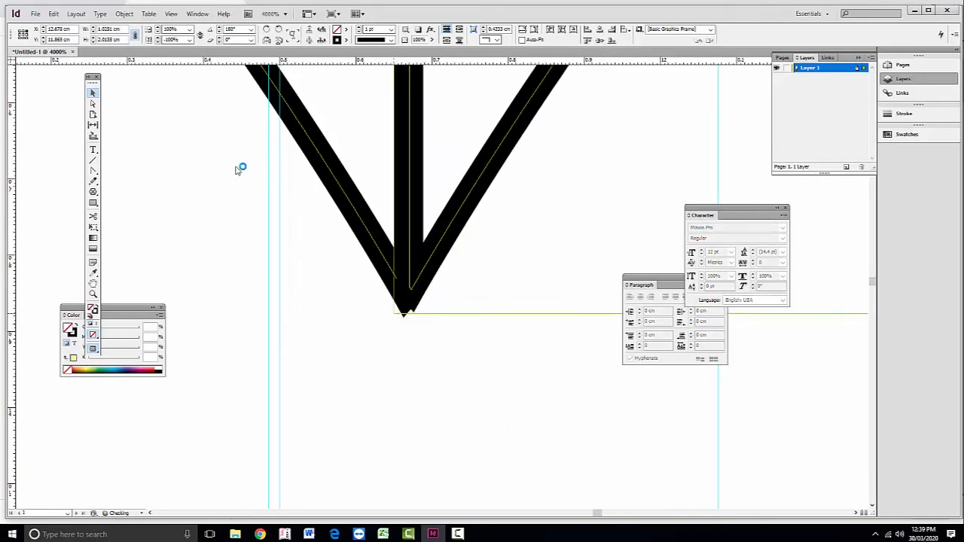
key("Left")
scroll(238, 170, "up", 4)
scroll(238, 170, "up", 4)
scroll(237, 171, "right", 2)
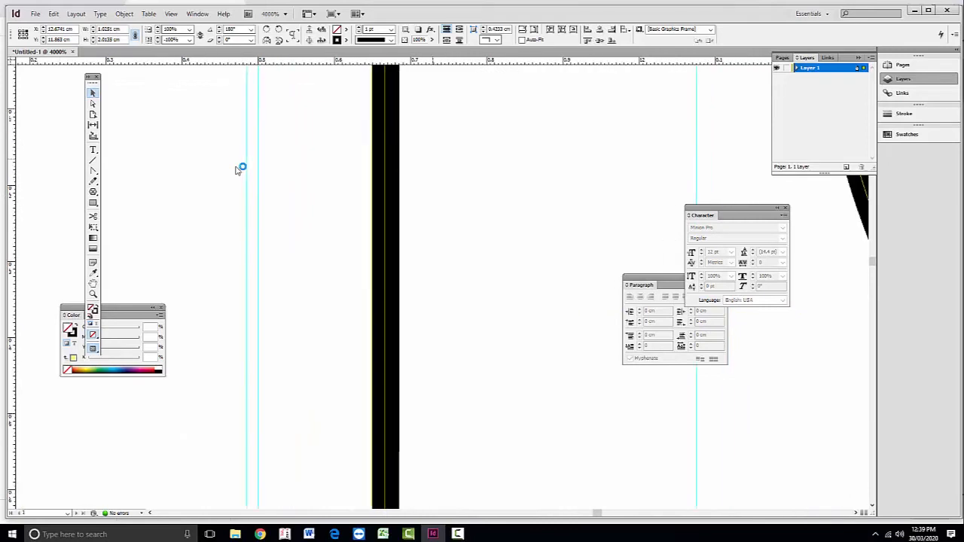
Step: Switch the stroke colour to CMYK and recolour the flipped half's outline light purple
scroll(237, 170, "down", 1)
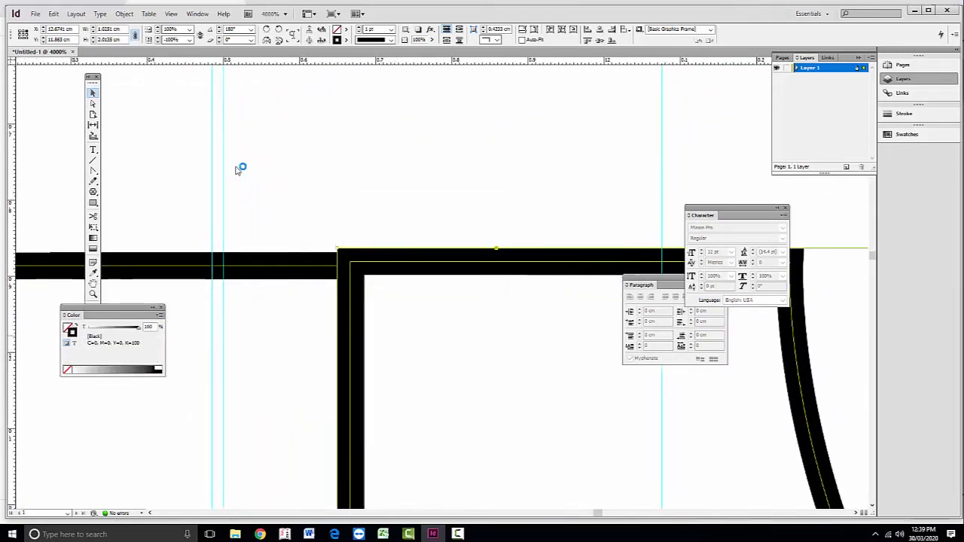
left_click(159, 315)
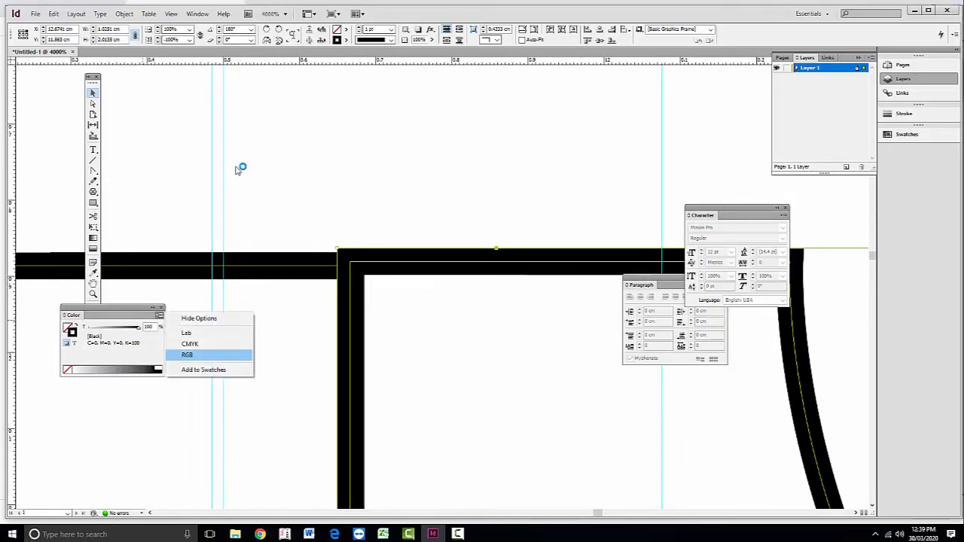
left_click(190, 344)
left_click(125, 368)
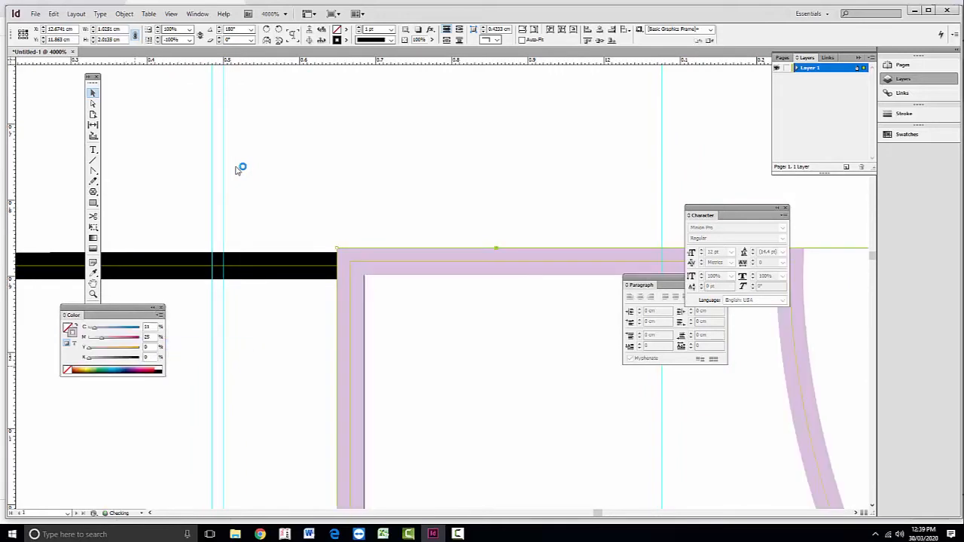
Step: Nudge the purple half down and slightly right to about X 12.679 cm, Y 11.868 cm, aligning its top edge with the black half
key("Down")
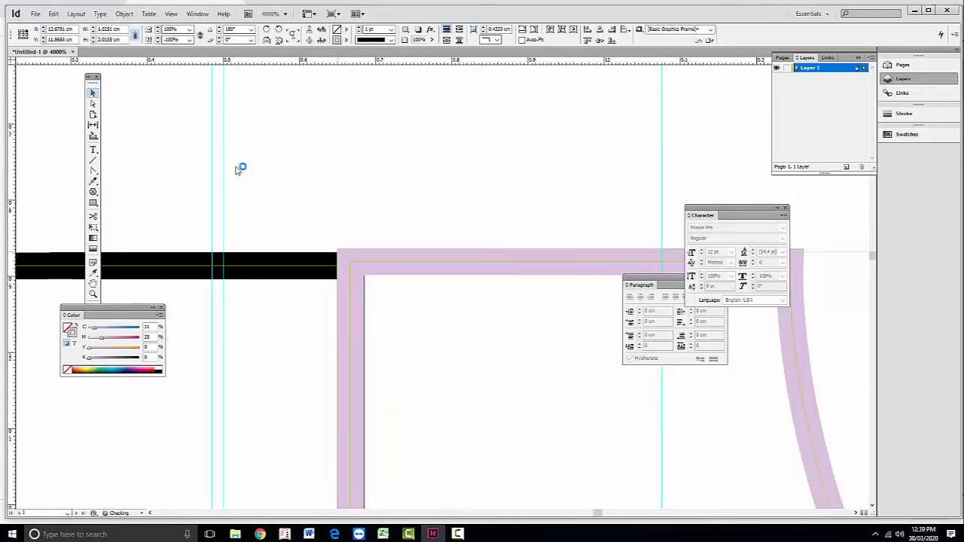
key("Right")
key("Down")
key("Right")
key("Left")
key("Left")
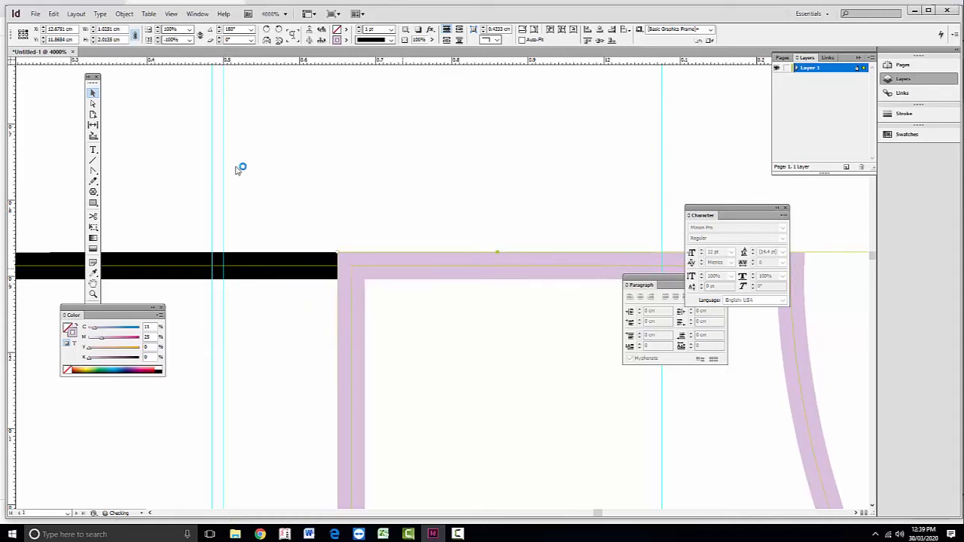
key("Escape")
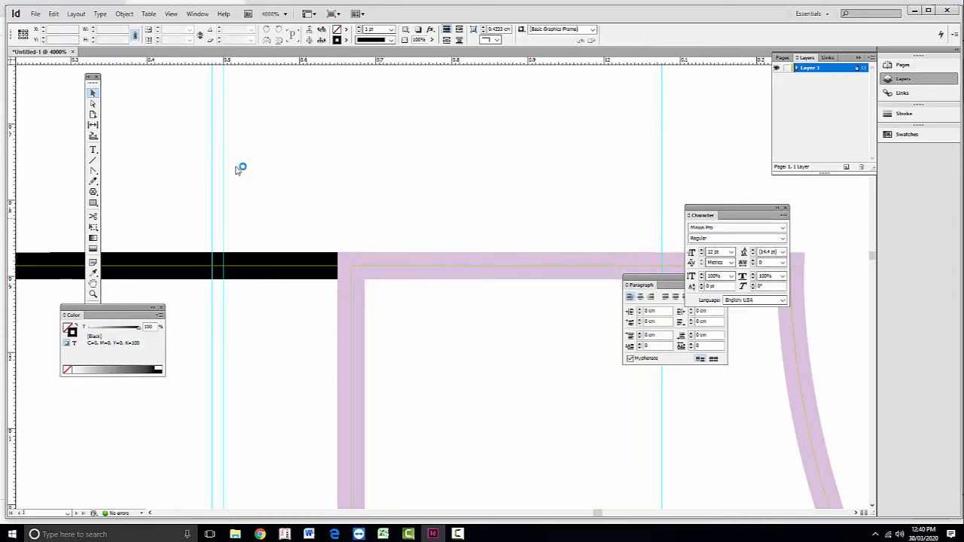
Step: Select both nib halves and combine them with Pathfinder Add
key("ctrl+minus")
key("ctrl+minus")
key("ctrl+minus")
key("ctrl+minus")
key("ctrl+minus")
key("ctrl+minus")
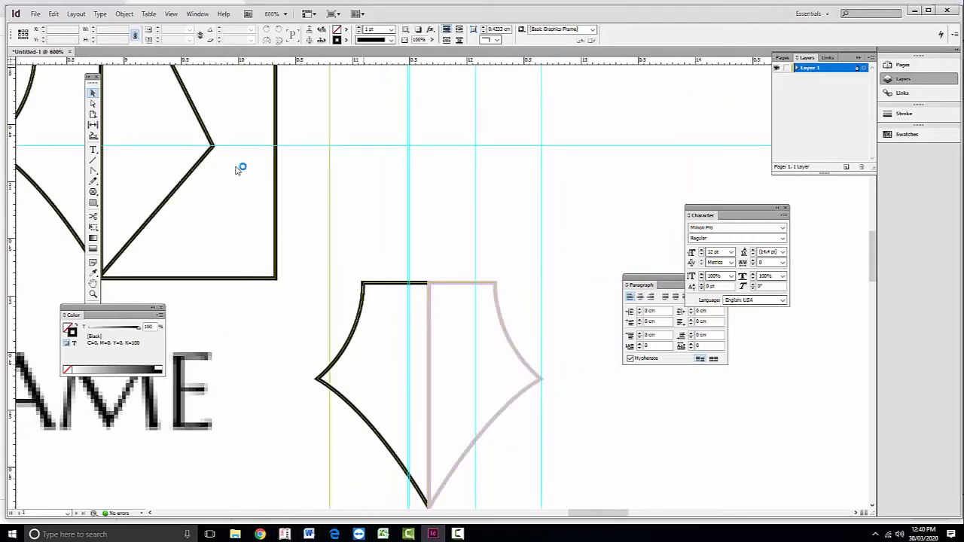
key("ctrl+z")
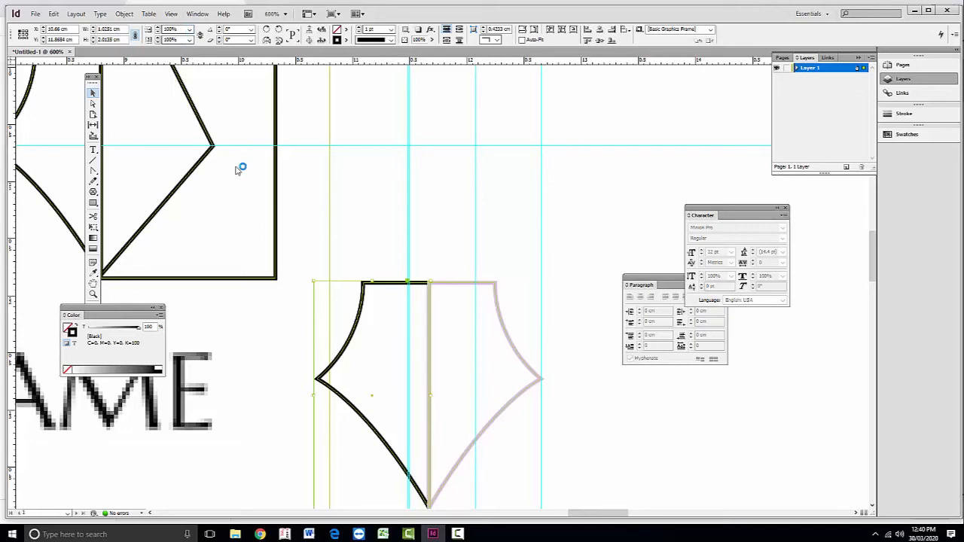
left_click(124, 14)
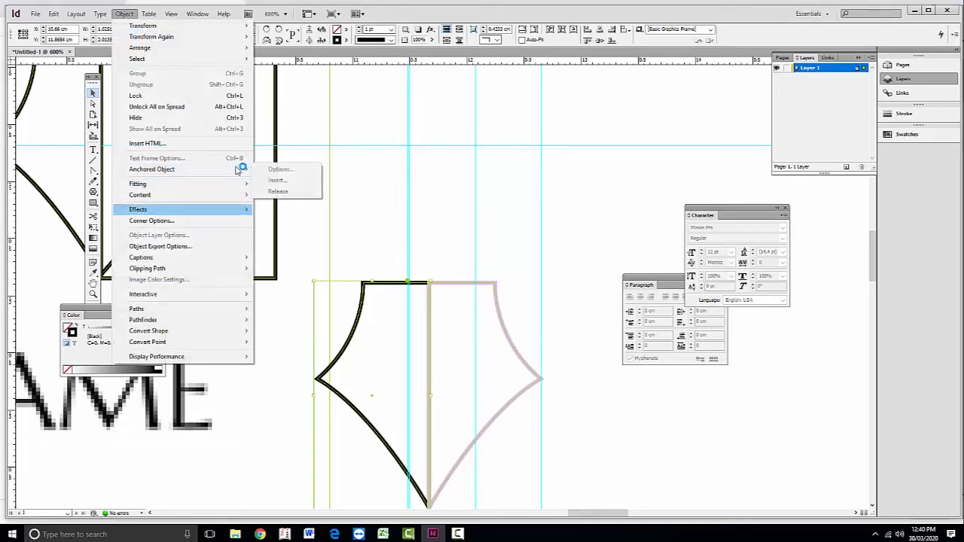
mouse_move(189, 320)
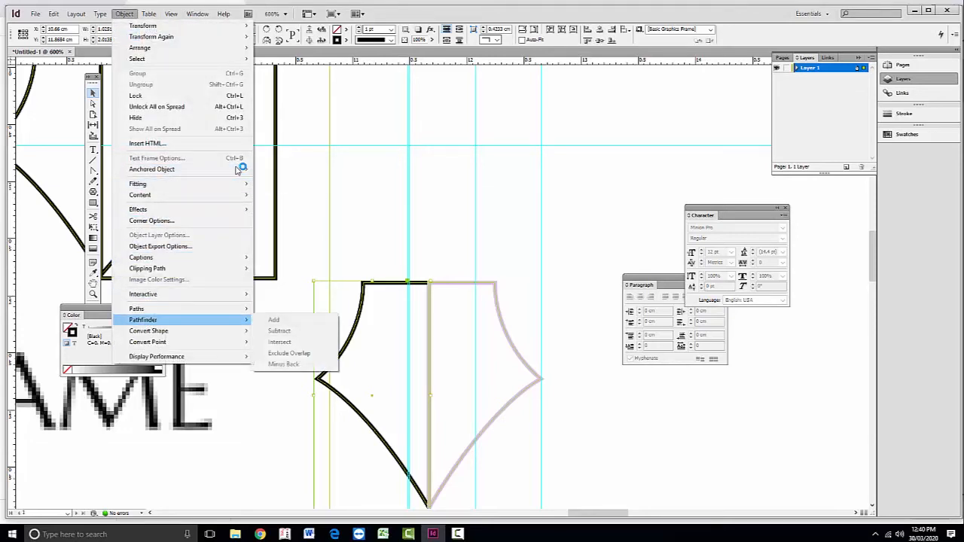
left_click(236, 170)
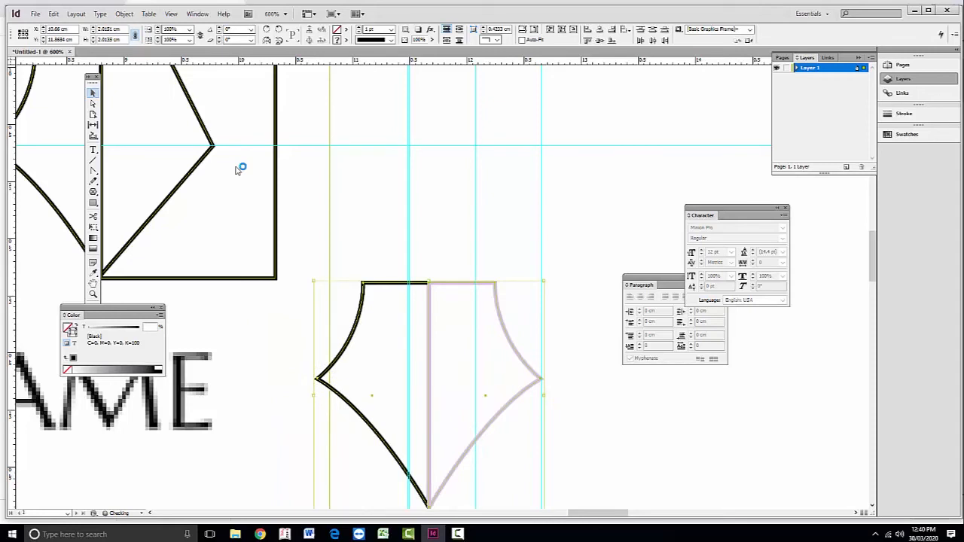
left_click(123, 14)
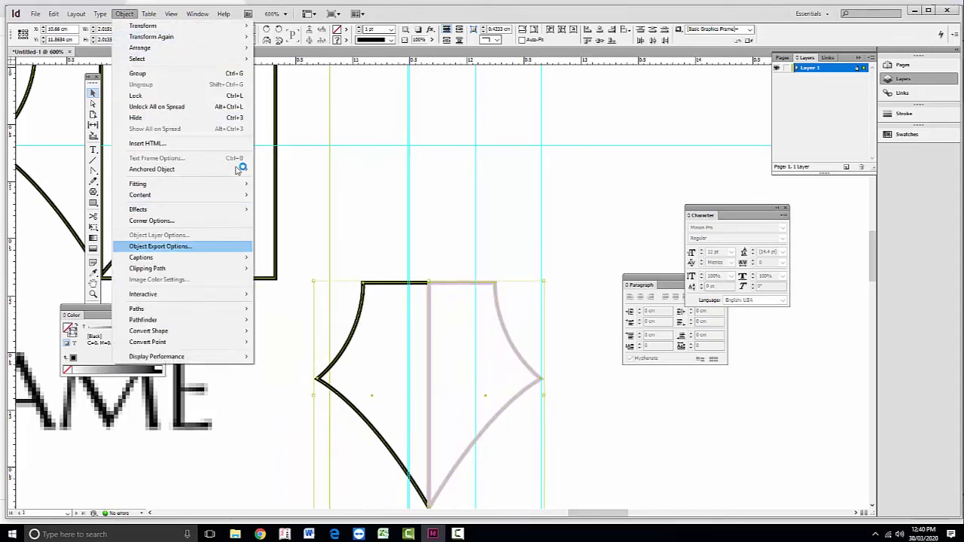
mouse_move(143, 320)
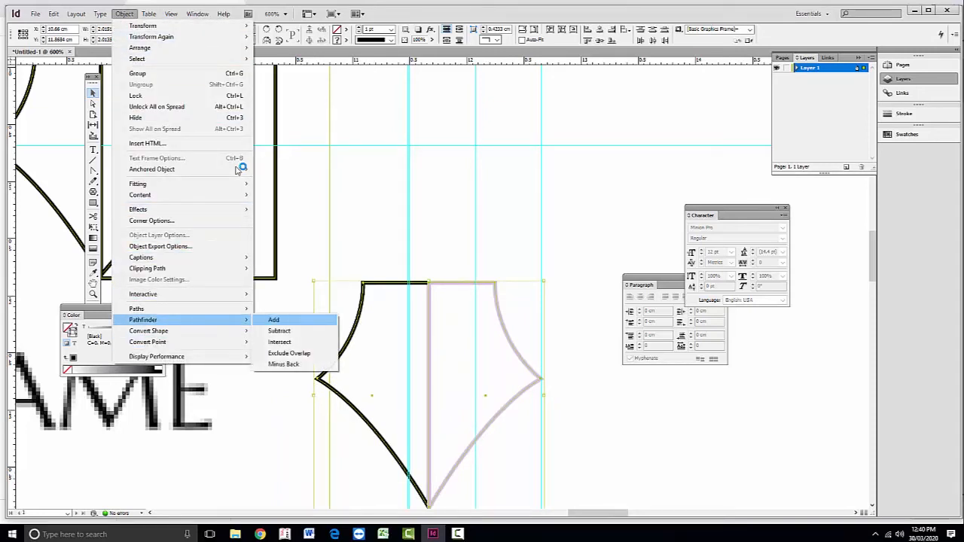
key("Return")
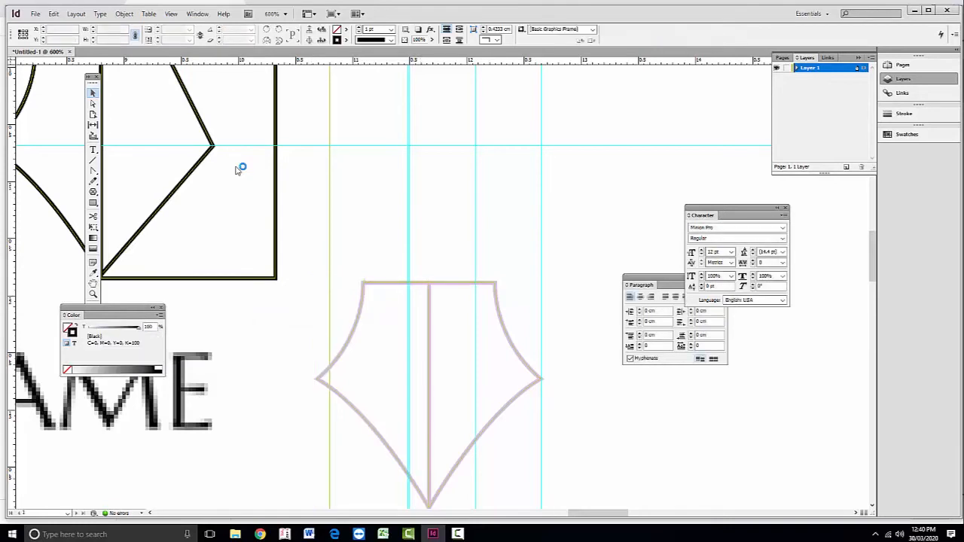
Step: Move the combined nib down to the empty area beneath the company name, beside the slogan
key("ctrl+z")
key("ctrl+z")
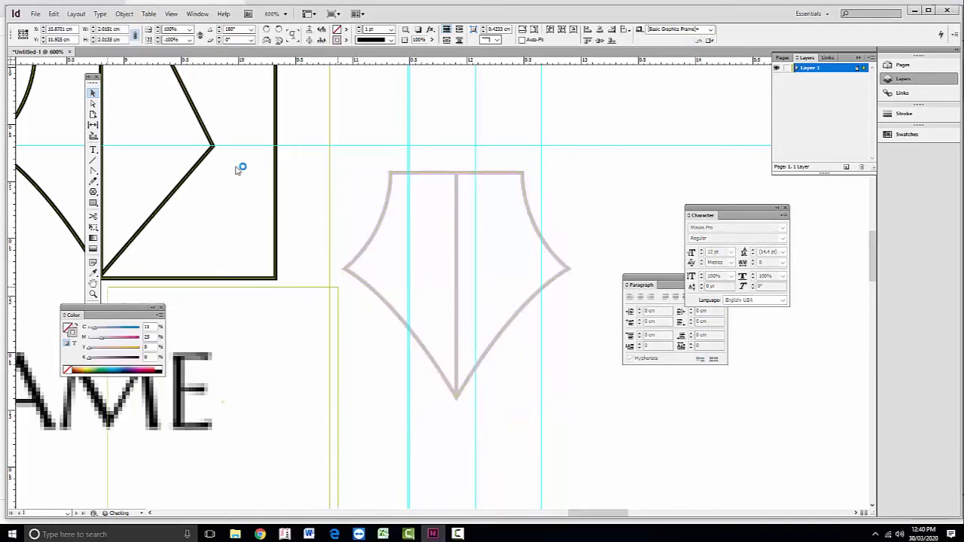
left_click_drag(236, 171, 522, 65)
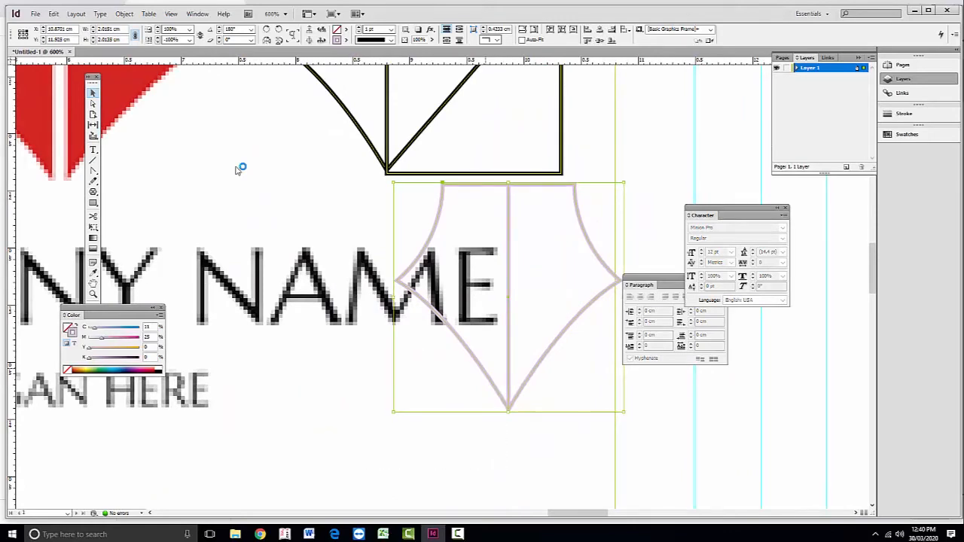
left_click_drag(509, 296, 424, 332)
key("z")
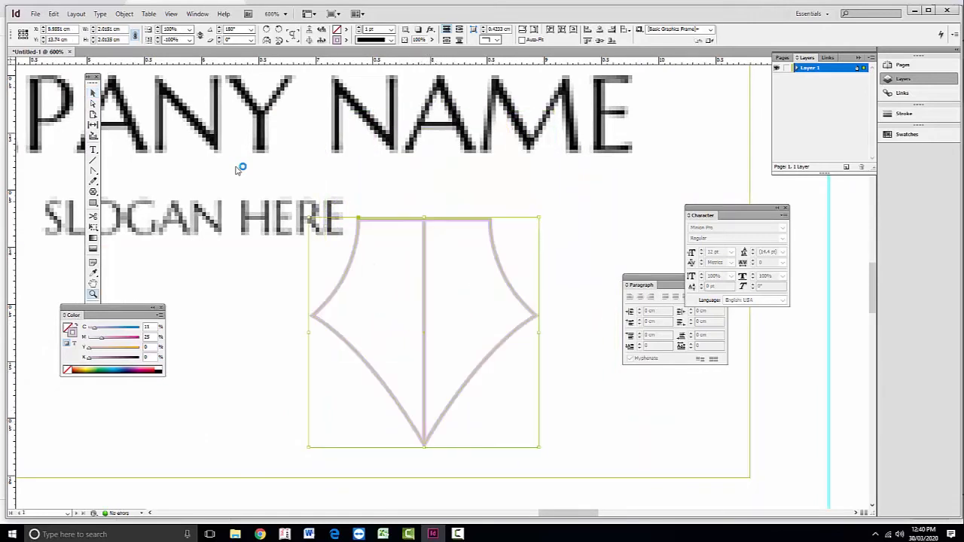
Step: Try pulling the left half's top centre anchor point away from the seam, and undo the move
left_click_drag(364, 186, 489, 337)
key("a")
key("ctrl+shift+a")
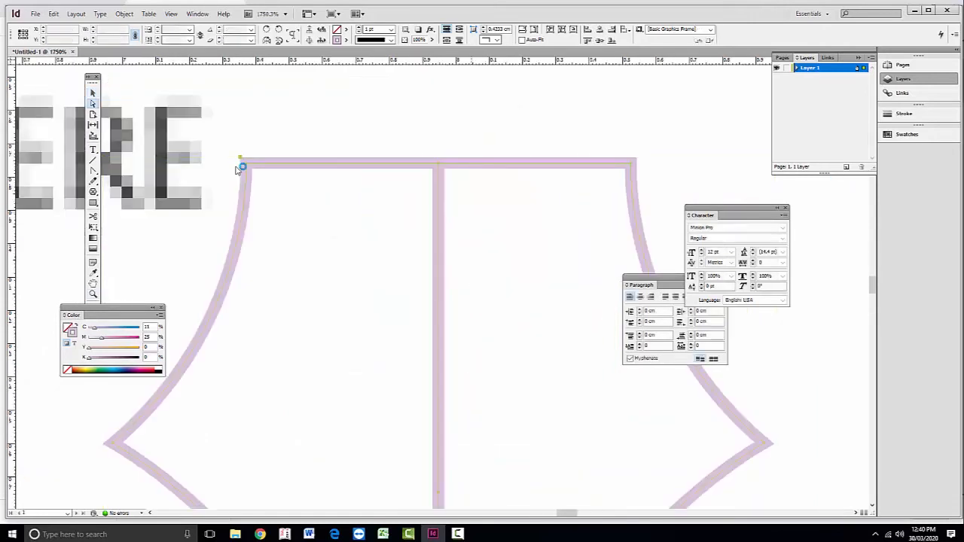
left_click(238, 170)
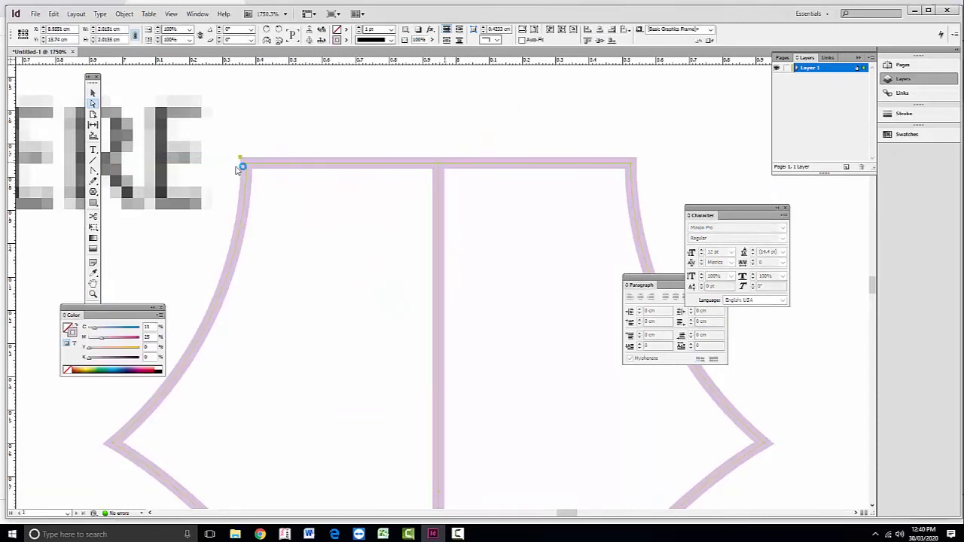
left_click_drag(439, 163, 452, 201)
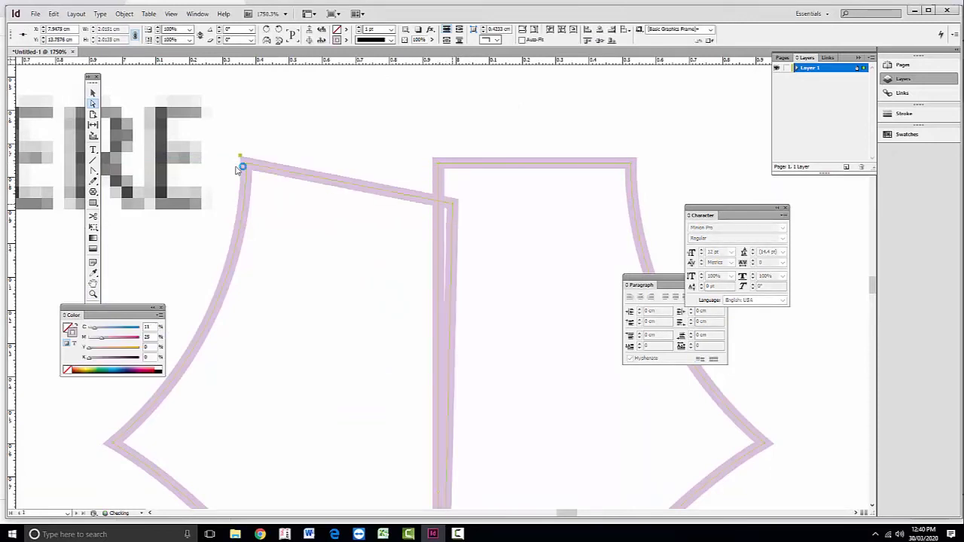
key("ctrl+z")
Step: Fill the whole nib with light green and remove its stroke
key("v")
key("ctrl+shift+a")
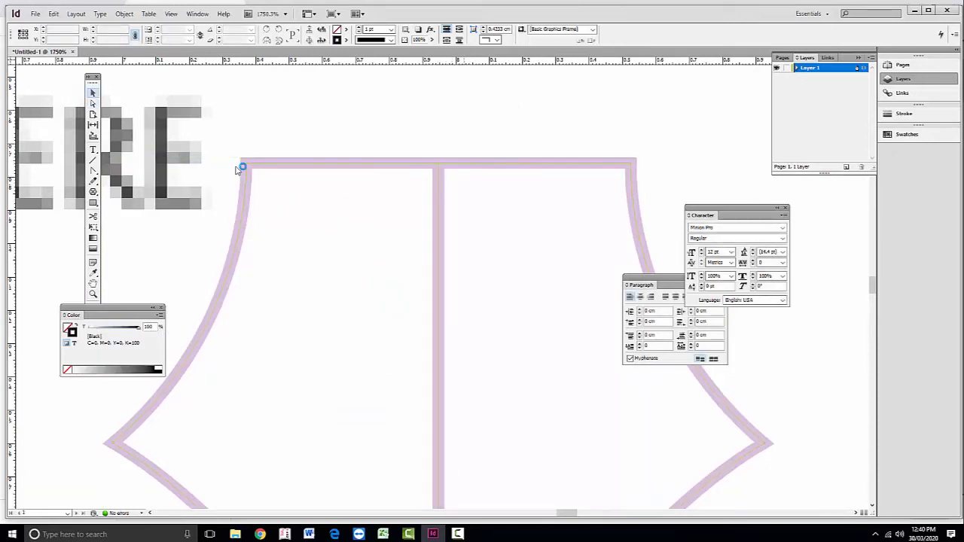
left_click_drag(238, 169, 305, 232)
key("ctrl+z")
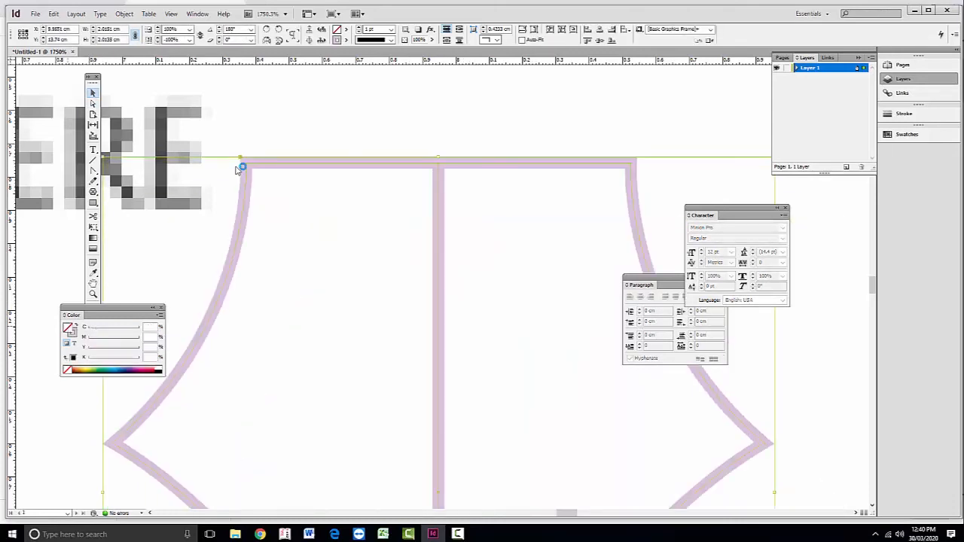
key("ctrl+z")
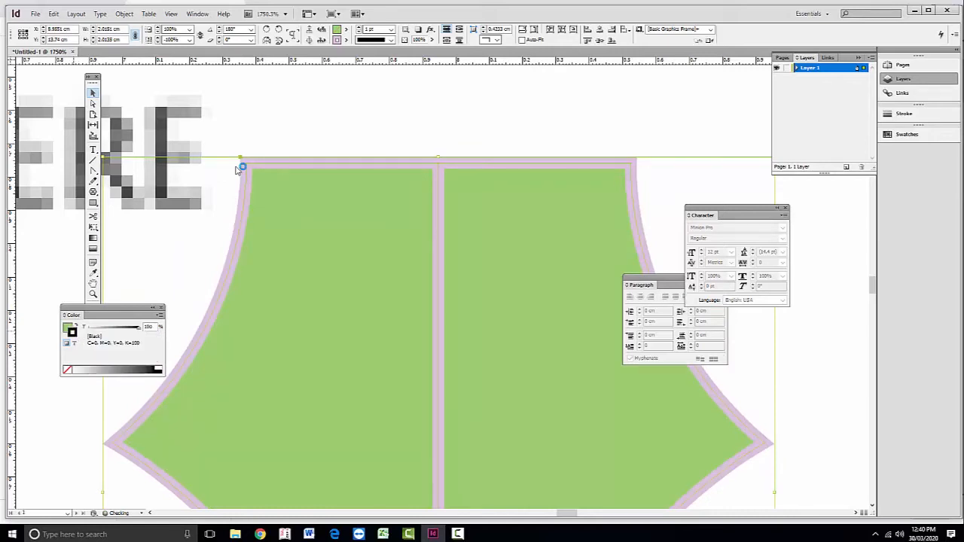
key("ctrl+z")
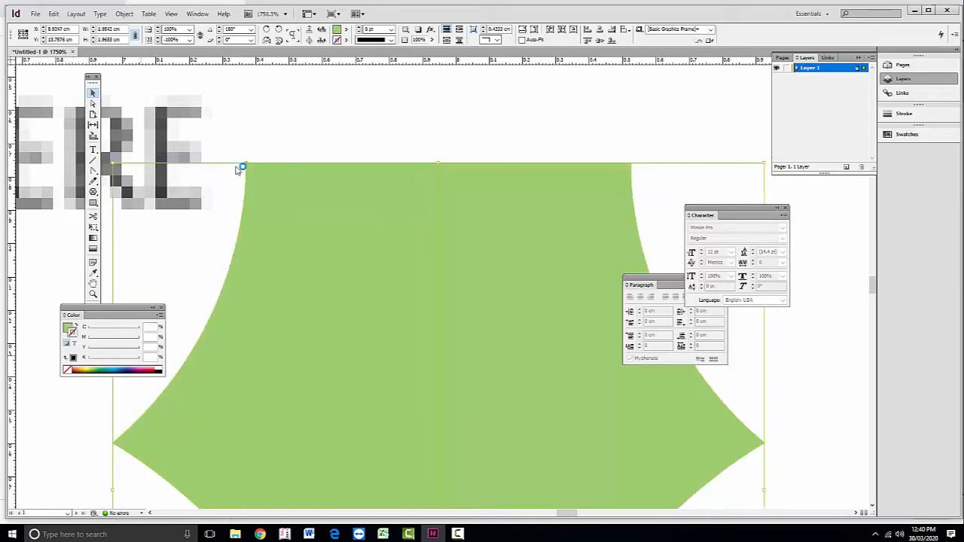
Step: Delete the construction rectangle and old nib outline, and move the green nib into their place just beneath the document shape
key("ctrl+0")
key("z")
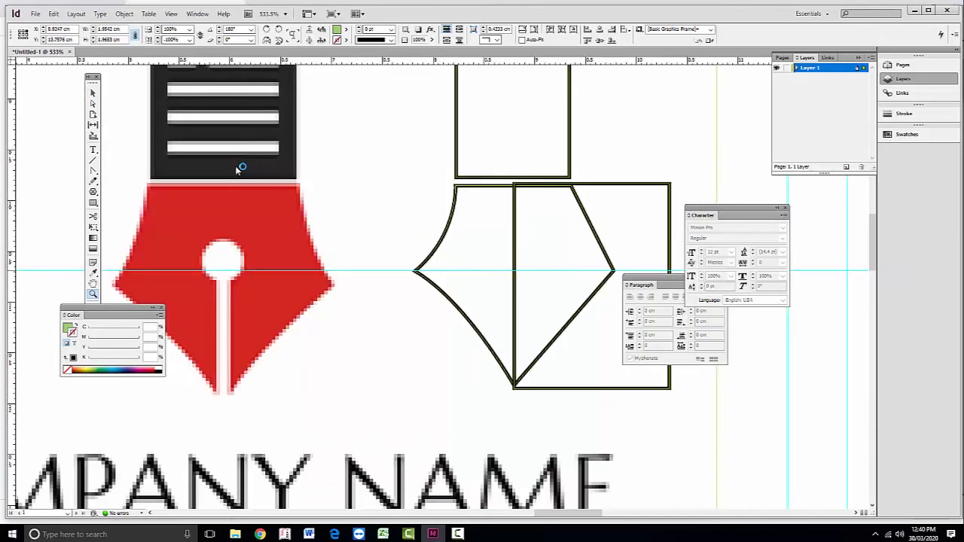
key("b")
key("v")
key("Delete")
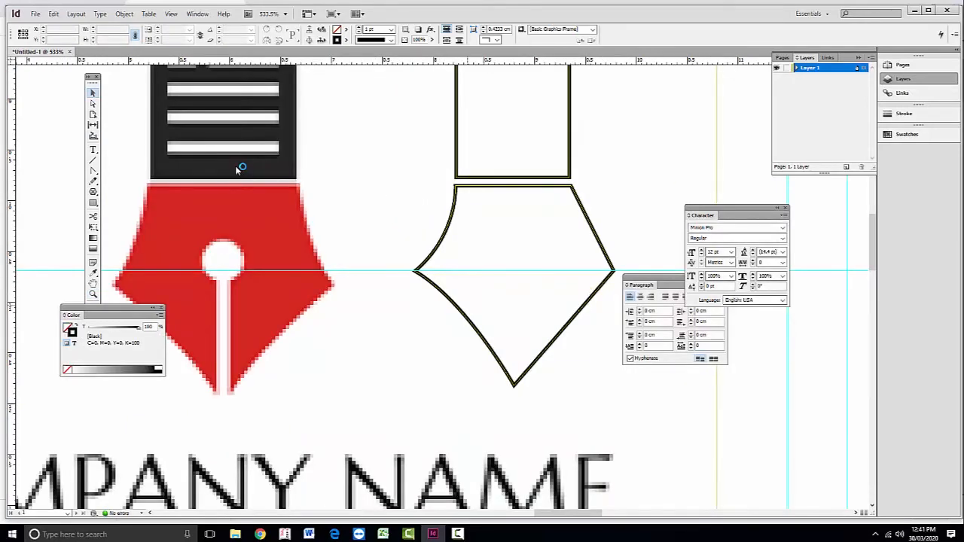
key("Delete")
key("ctrl+v")
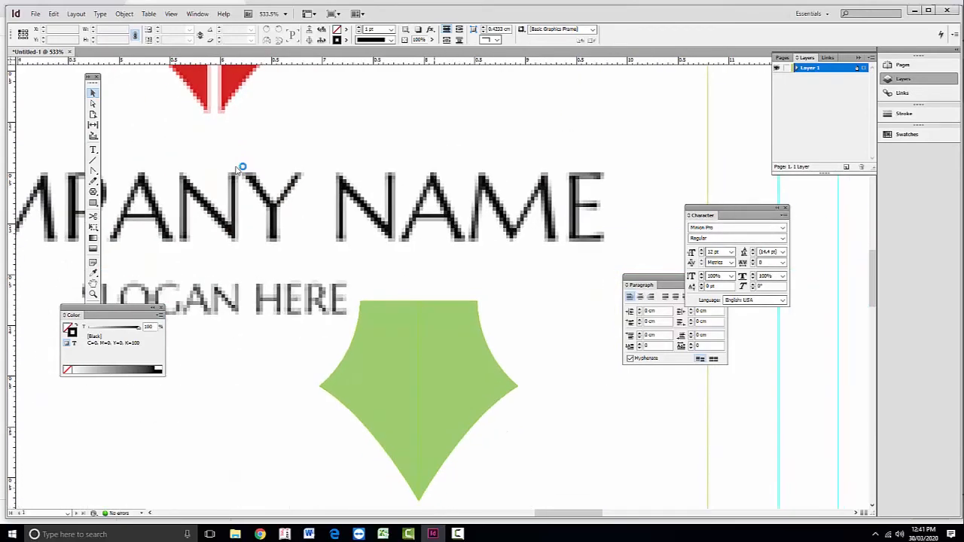
left_click_drag(440, 429, 499, 288)
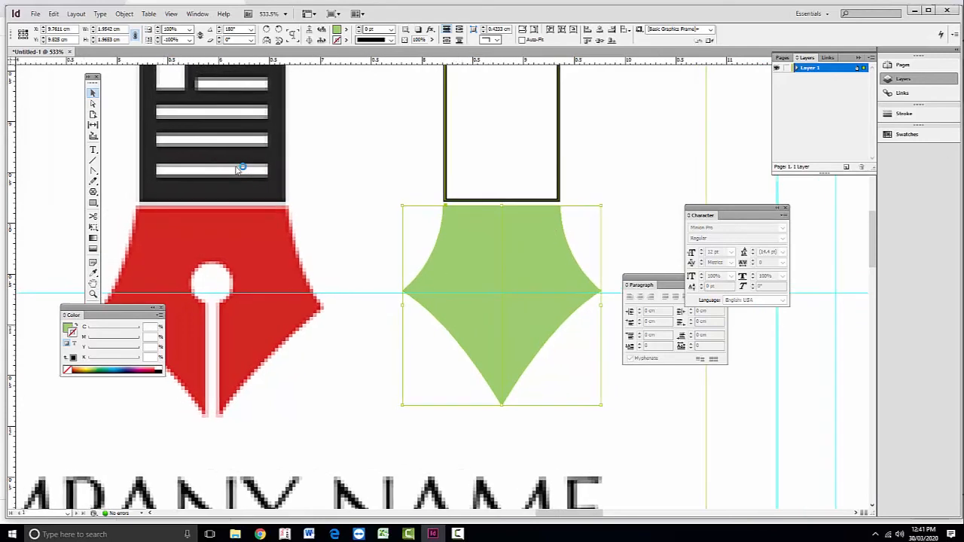
Step: Draw a circle with the Ellipse tool in the nib's centre and resize it to about 0.385 cm across
left_click(93, 203)
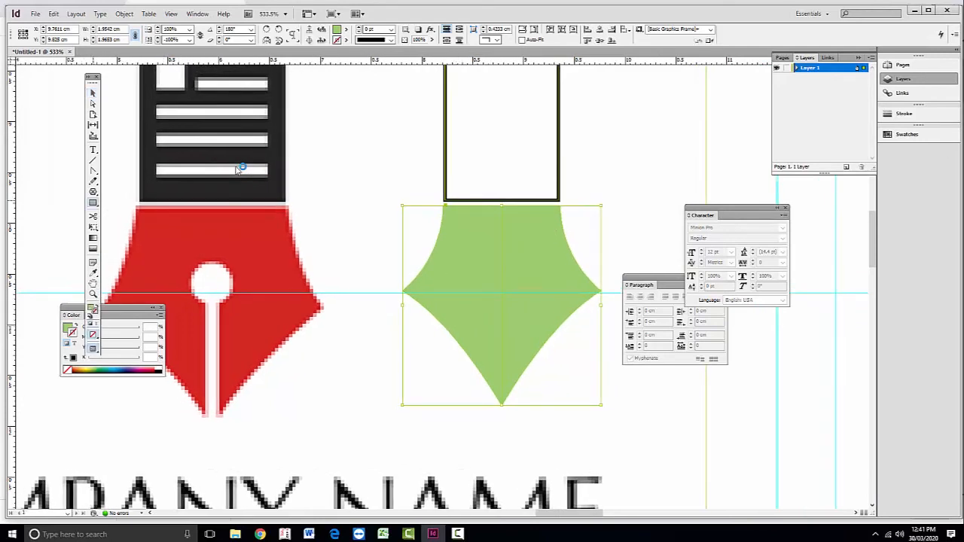
left_click(127, 214)
left_click_drag(493, 270, 517, 294)
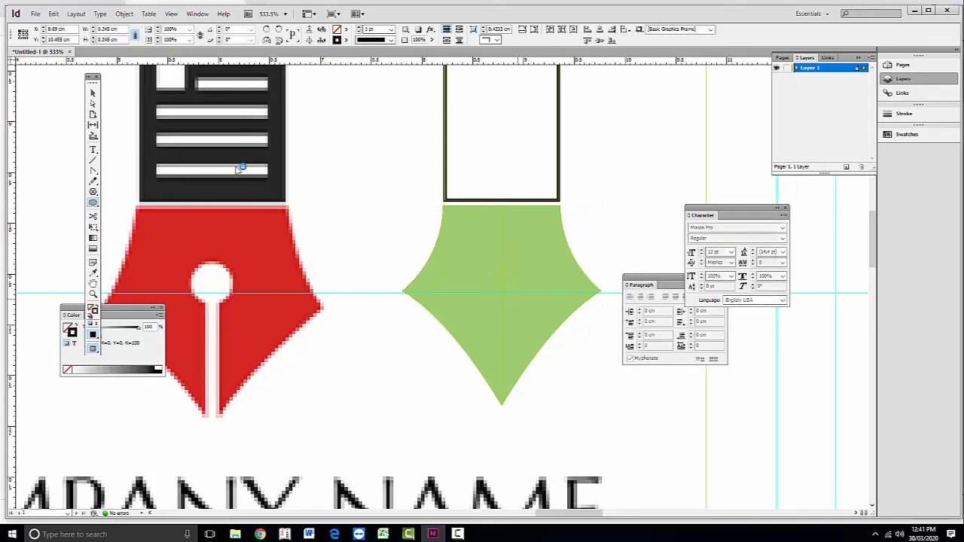
key("v")
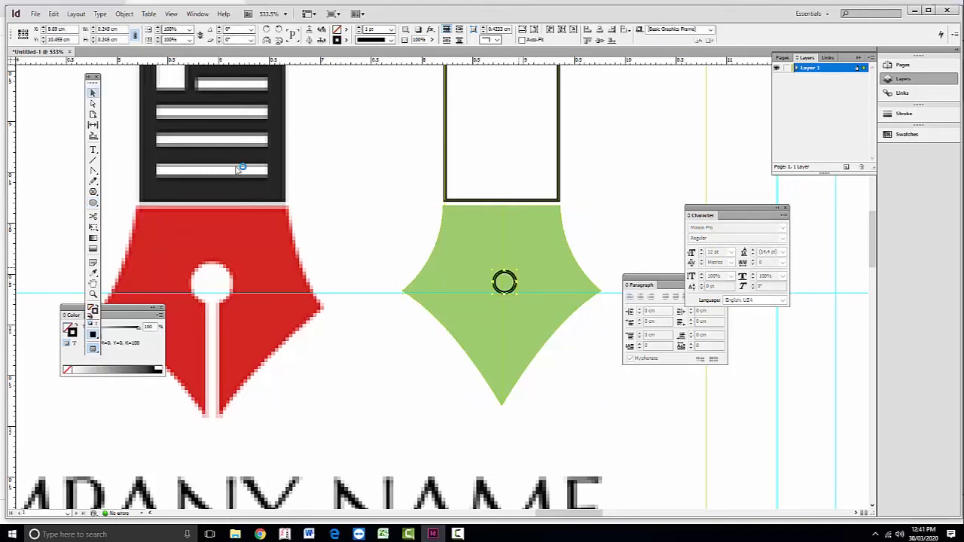
left_click_drag(526, 262, 527, 260)
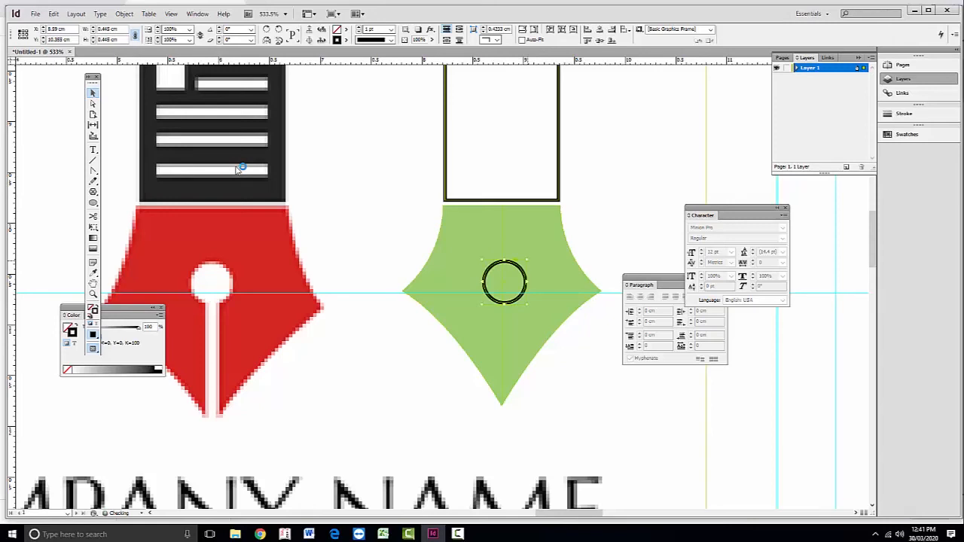
left_click_drag(527, 303, 507, 280)
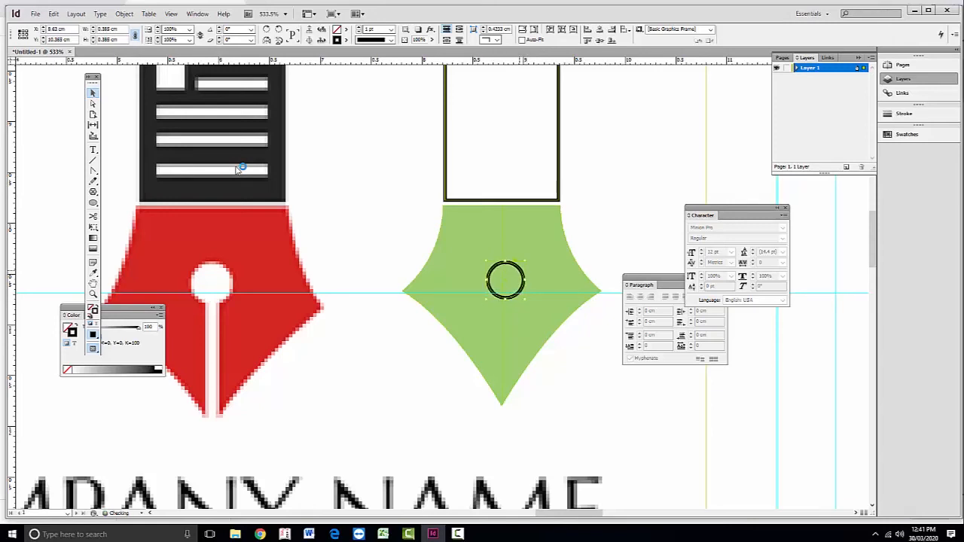
Step: Give the circle a white fill and no stroke with the Eyedropper, and switch to the Pen tool
key("i")
left_click(238, 170)
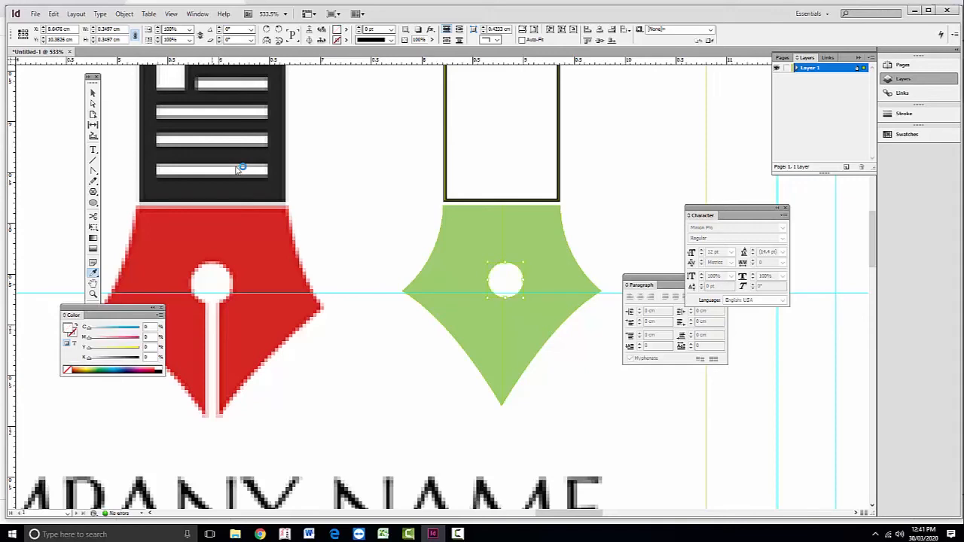
key("p")
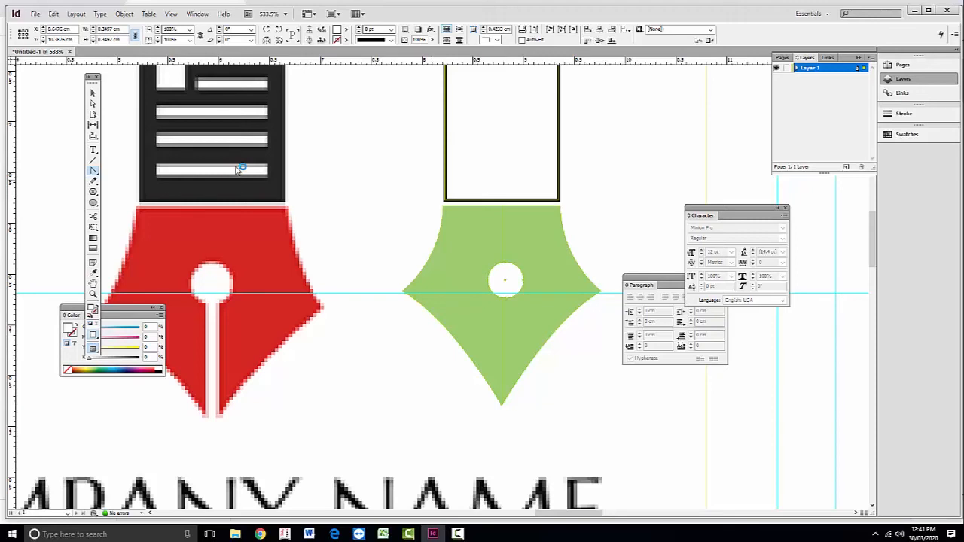
Step: Draw a vertical line about 1.13 cm long from the nib's circle to its tip, and centre the circle on it
key("backslash")
left_click_drag(501, 291, 502, 405)
key("v")
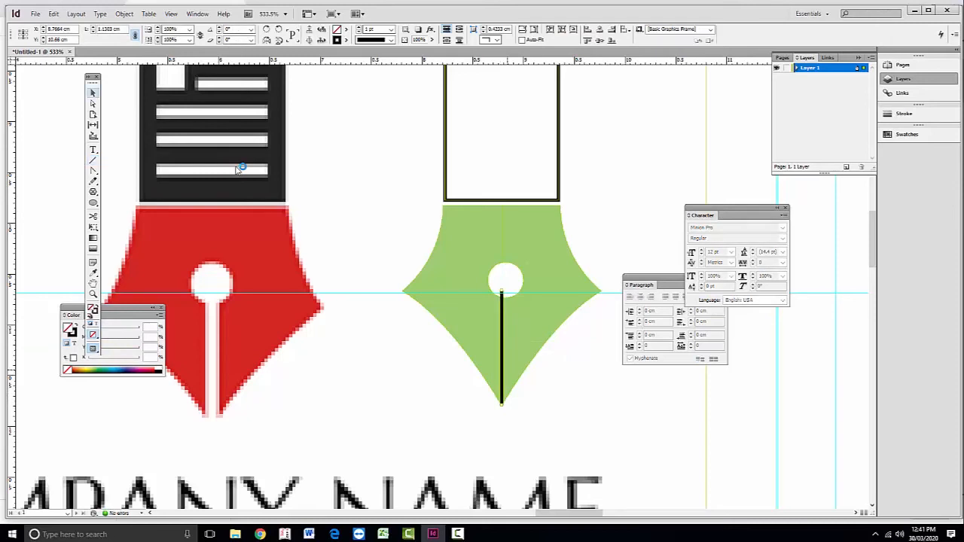
left_click_drag(502, 349, 502, 348)
left_click_drag(505, 280, 502, 281)
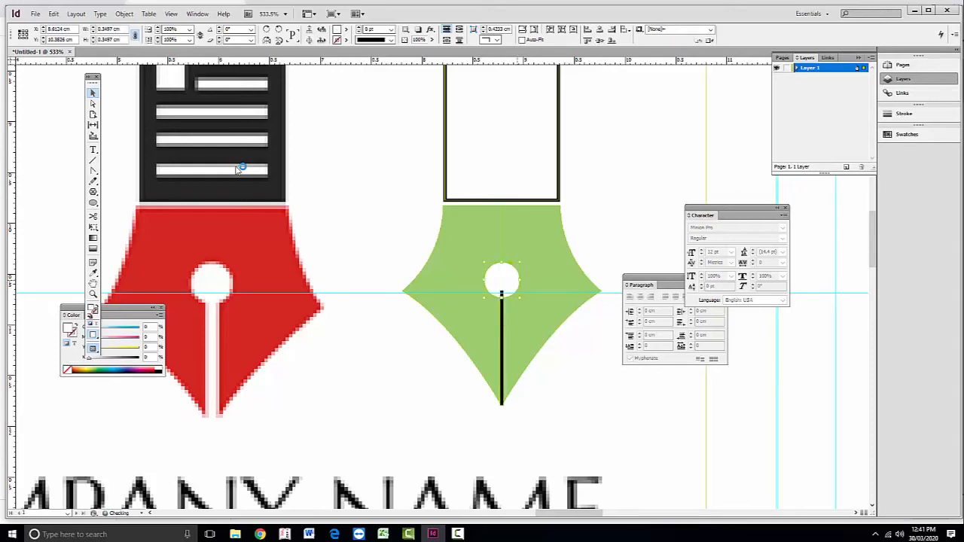
Step: Give the nib's slit line a 2 pt stroke in the white [Paper] colour
left_click(503, 346)
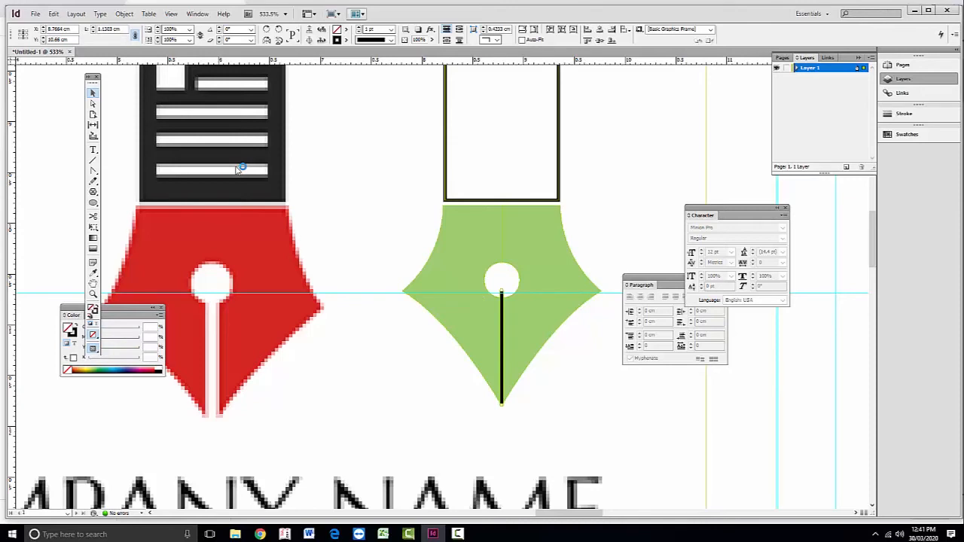
left_click(358, 27)
left_click(391, 39)
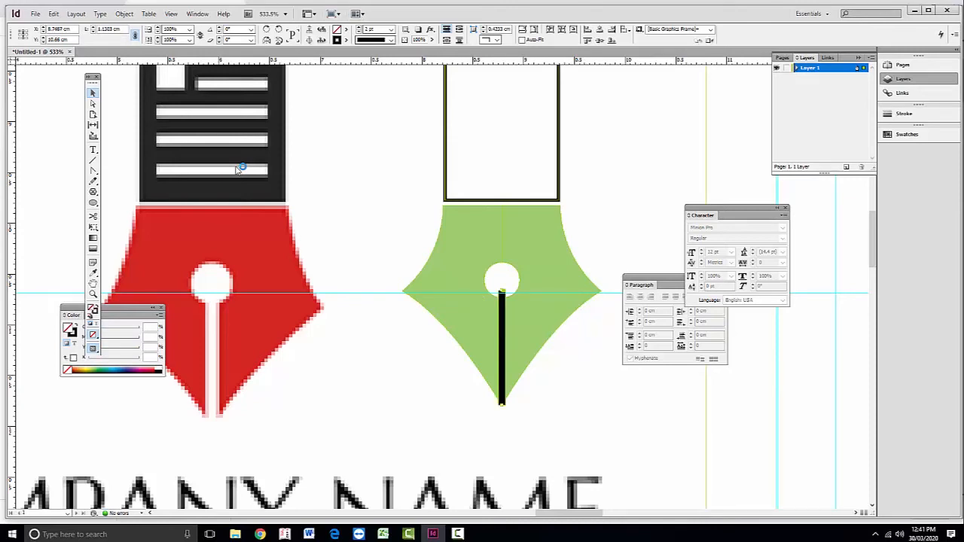
left_click(389, 48)
left_click(346, 39)
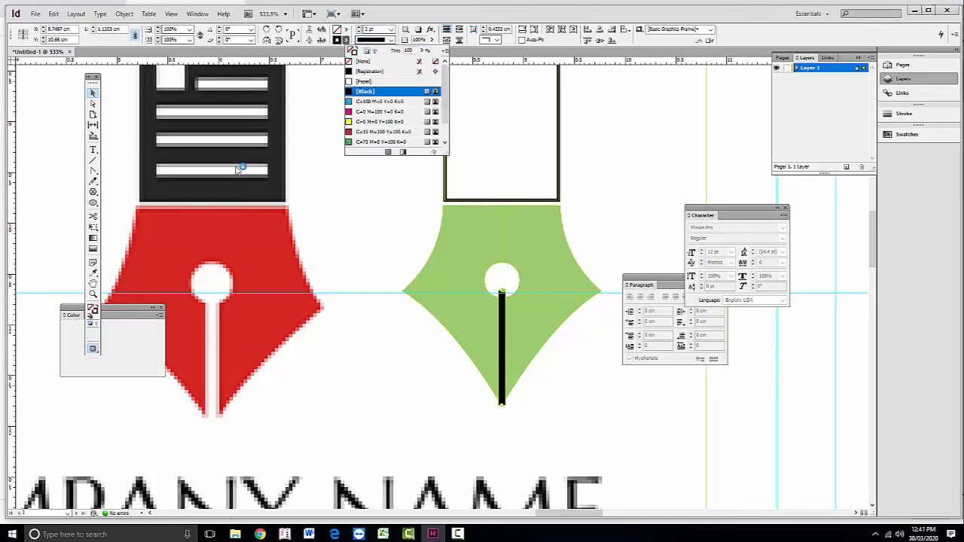
left_click(366, 81)
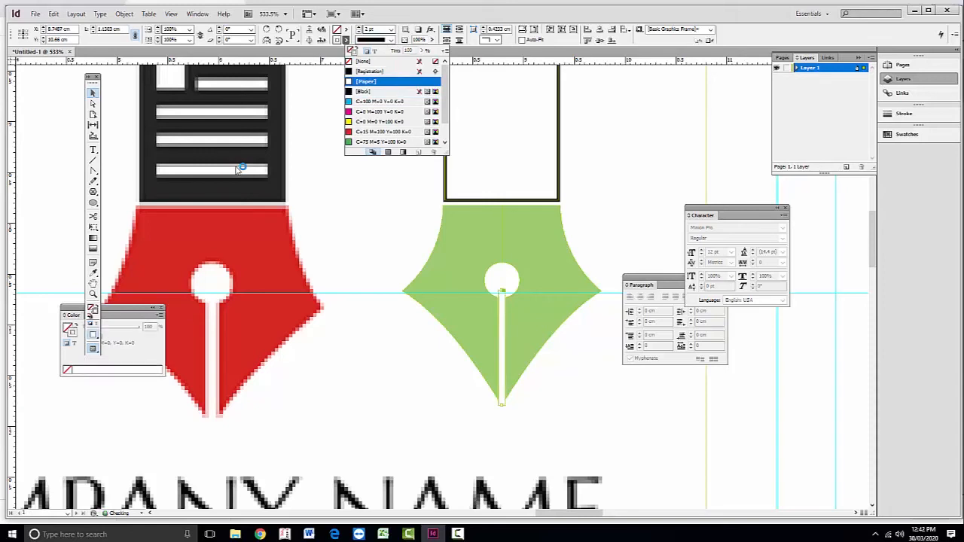
Step: Enlarge the nib's white circle from its centre to about 0.45 cm across
left_click(501, 279)
left_click_drag(520, 298, 524, 302)
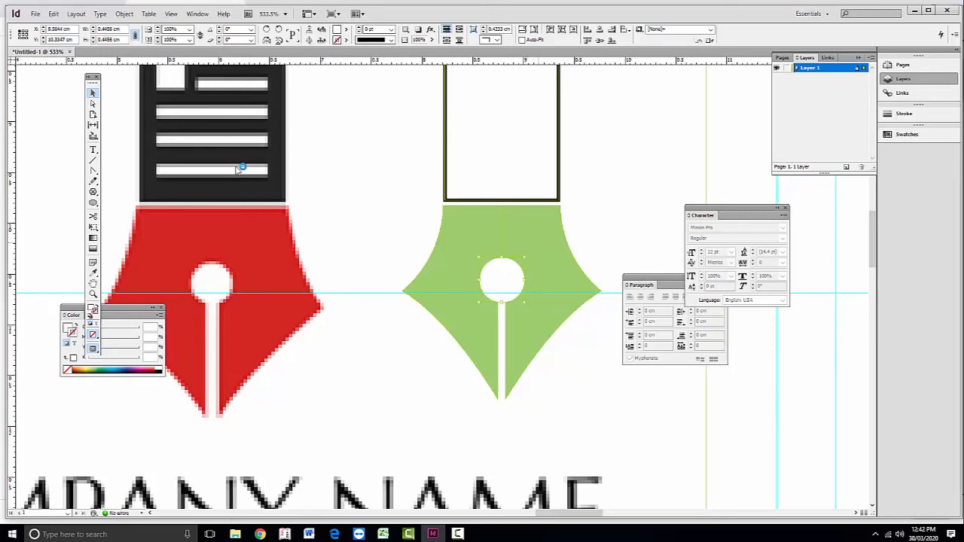
Step: Try to recolour the green nib with a colour sampled by the Eyedropper, and undo the changes
left_click(550, 301)
key("i")
left_click(237, 171)
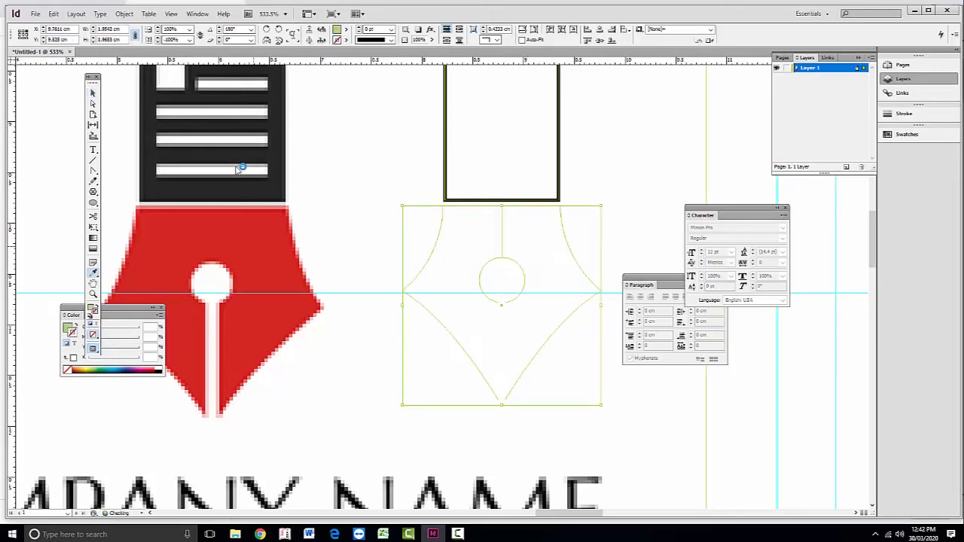
key("ctrl+z")
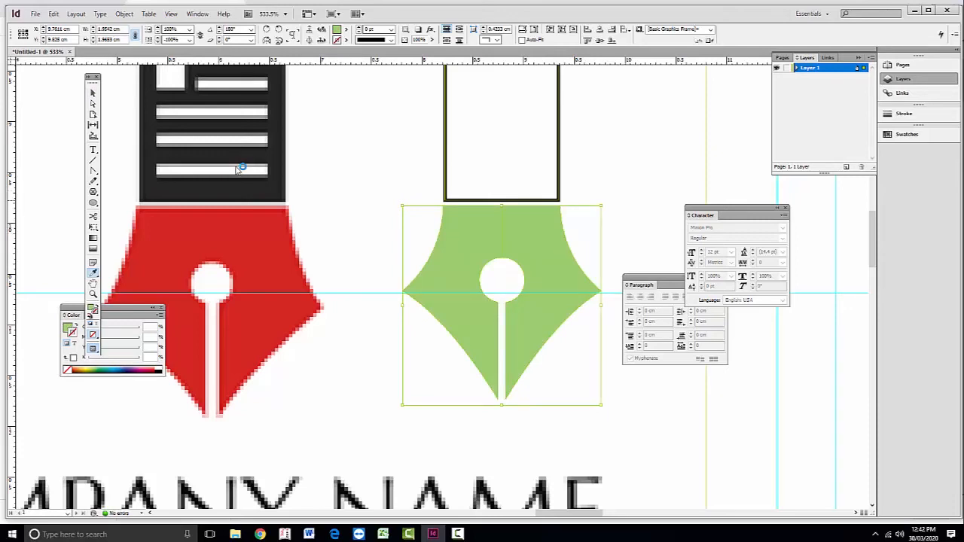
left_click(93, 182)
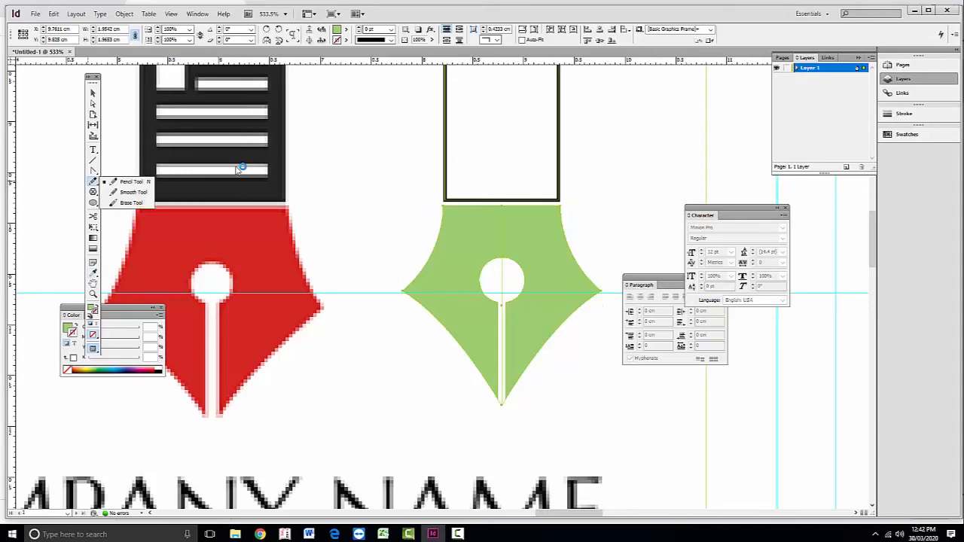
left_click(93, 273)
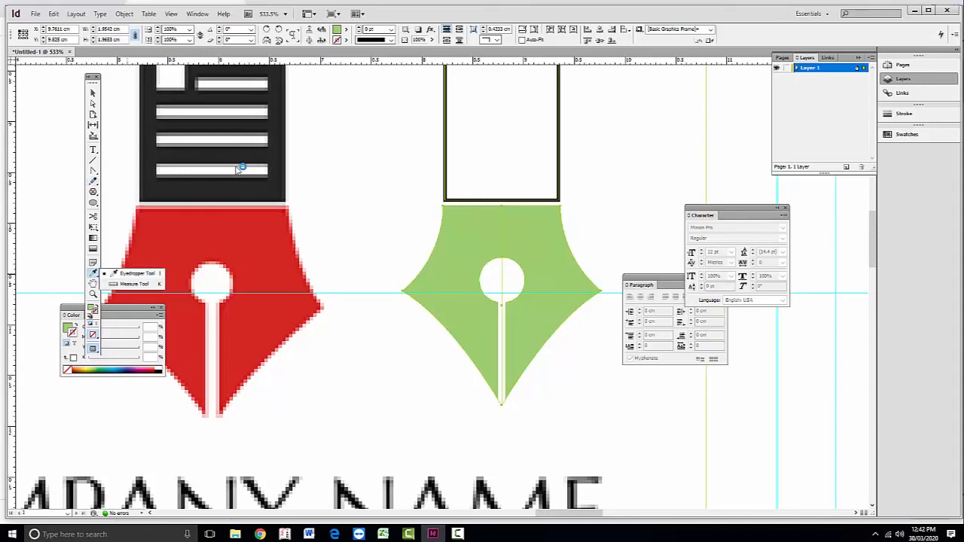
left_click(236, 170)
key("ctrl+z")
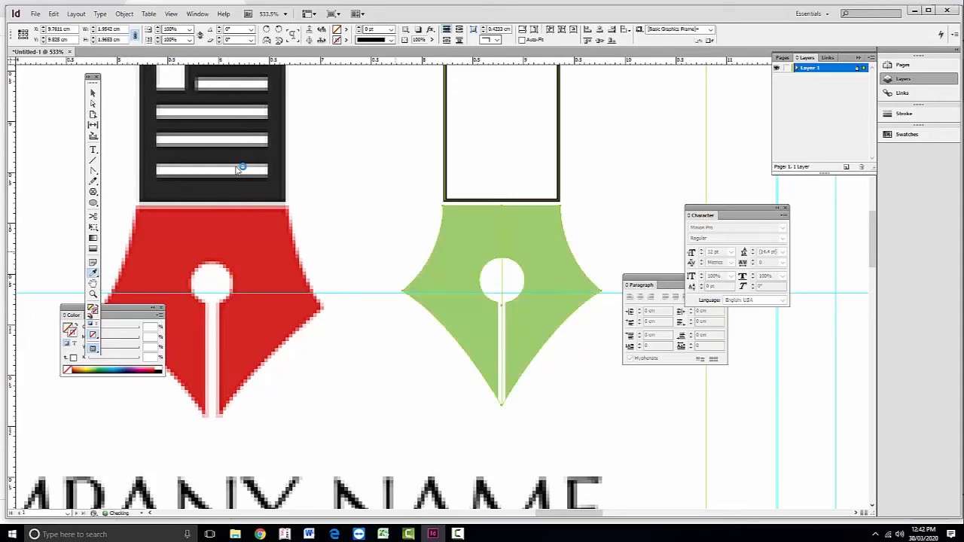
Step: Deselect the nib and try to pick up a colour with the Eyedropper while nothing is selected
key("v")
left_click(395, 314)
left_click(430, 294)
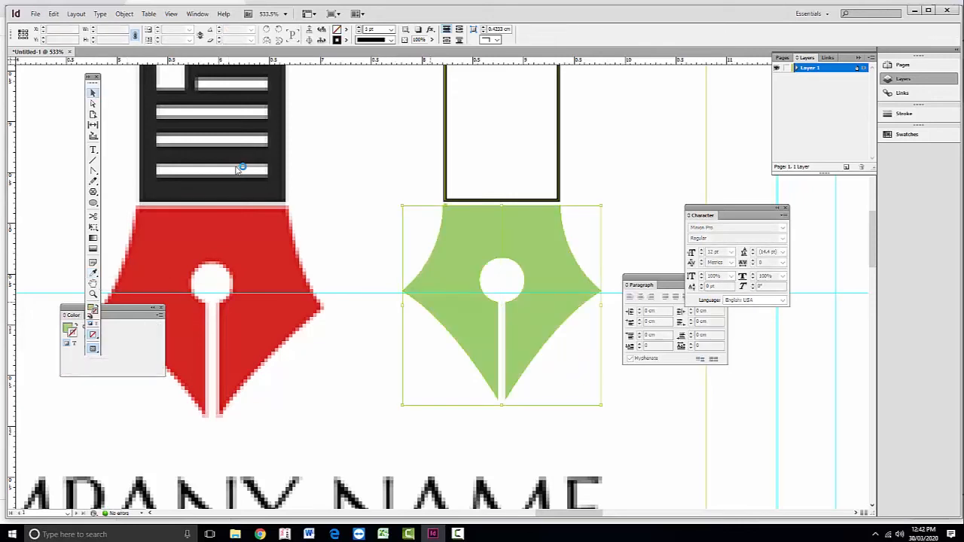
key("ctrl+shift+a")
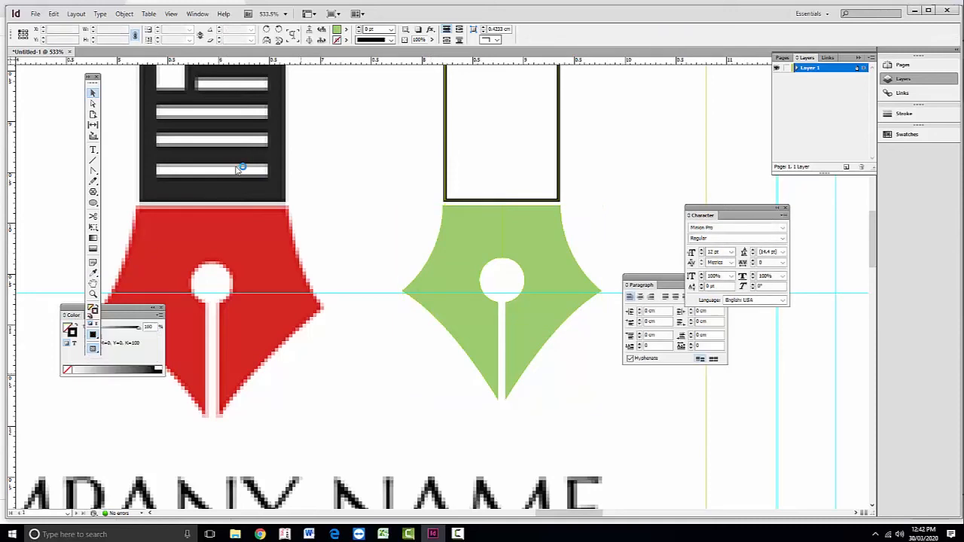
key("i")
key("slash")
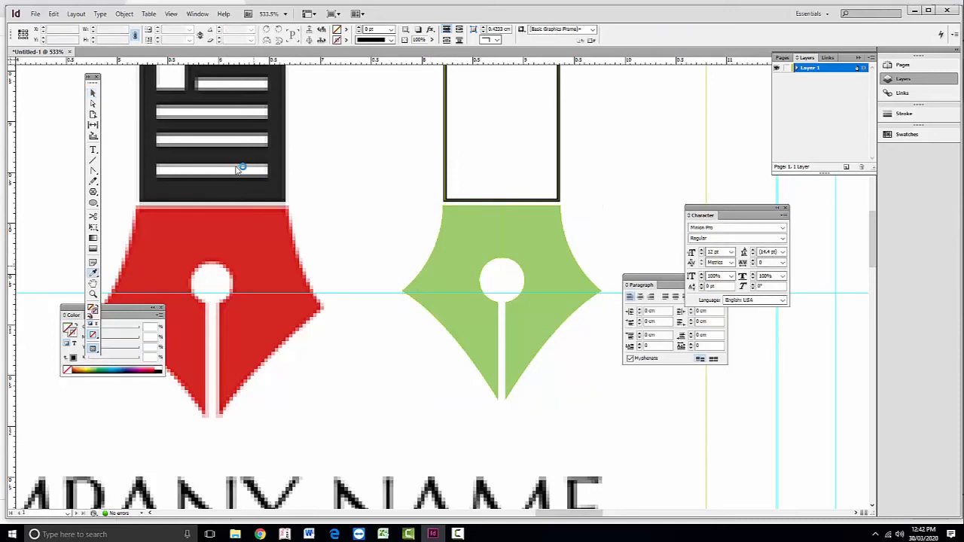
key("comma")
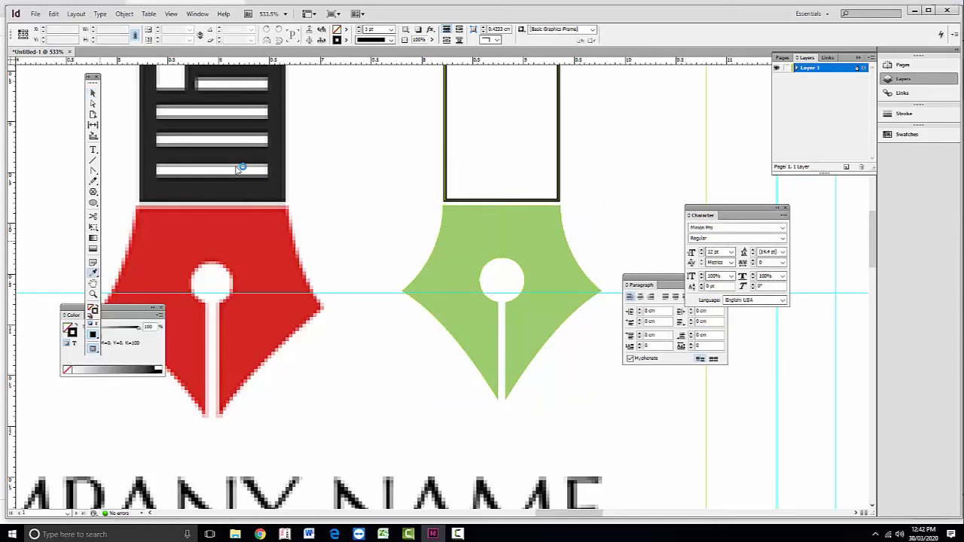
Step: Try to apply a sampled colour to the outlined document rectangle with the Eyedropper, and undo it
scroll(236, 170, "up", 5)
scroll(236, 170, "right", 3)
scroll(236, 170, "left", 2)
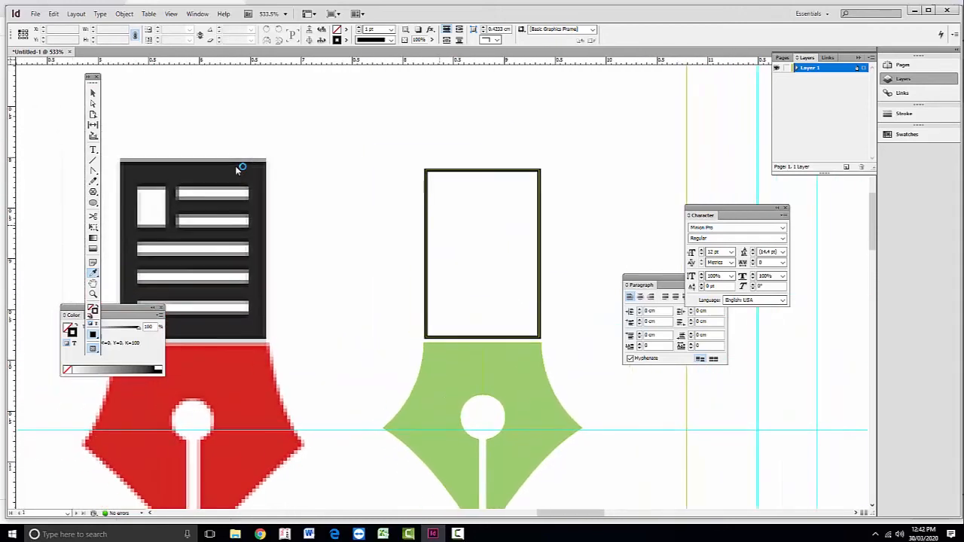
key("c")
key("v")
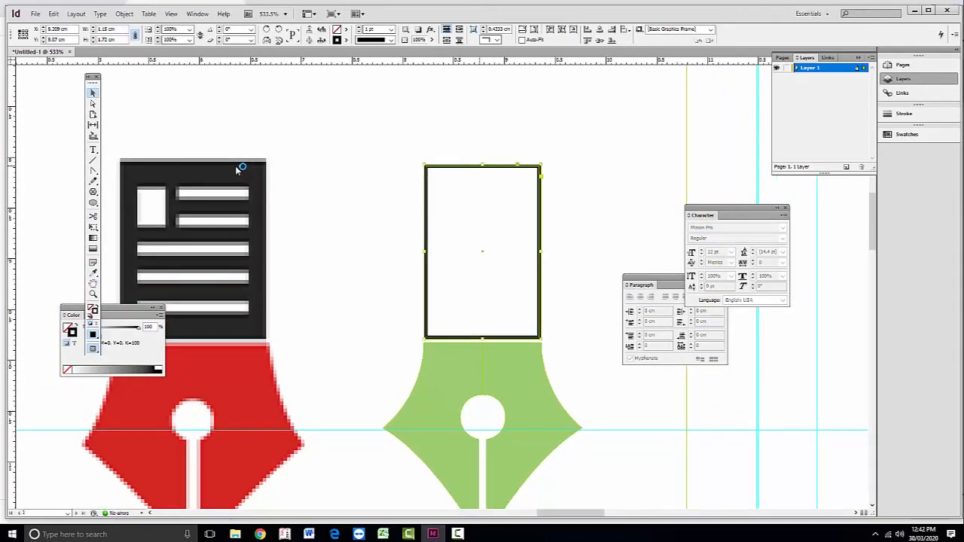
key("i")
left_click(237, 170)
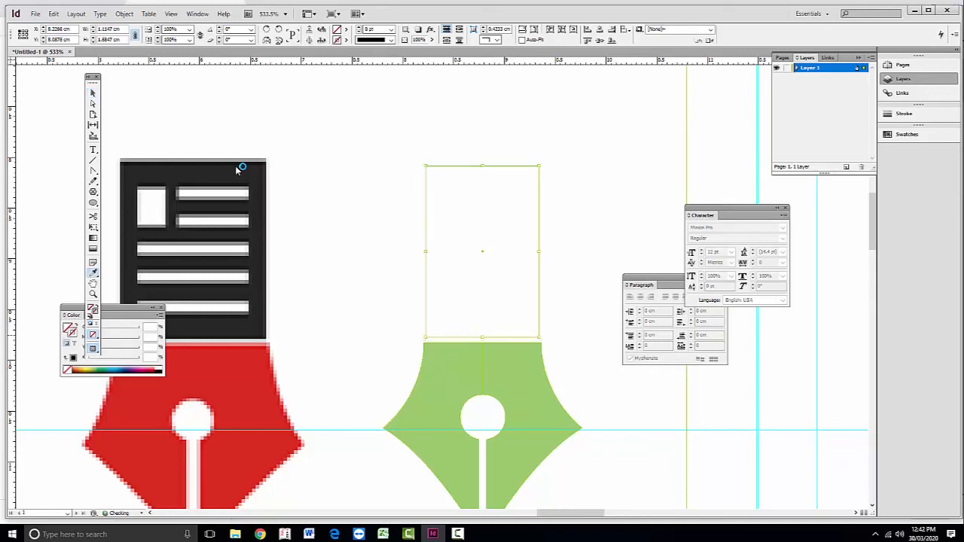
key("c")
key("v")
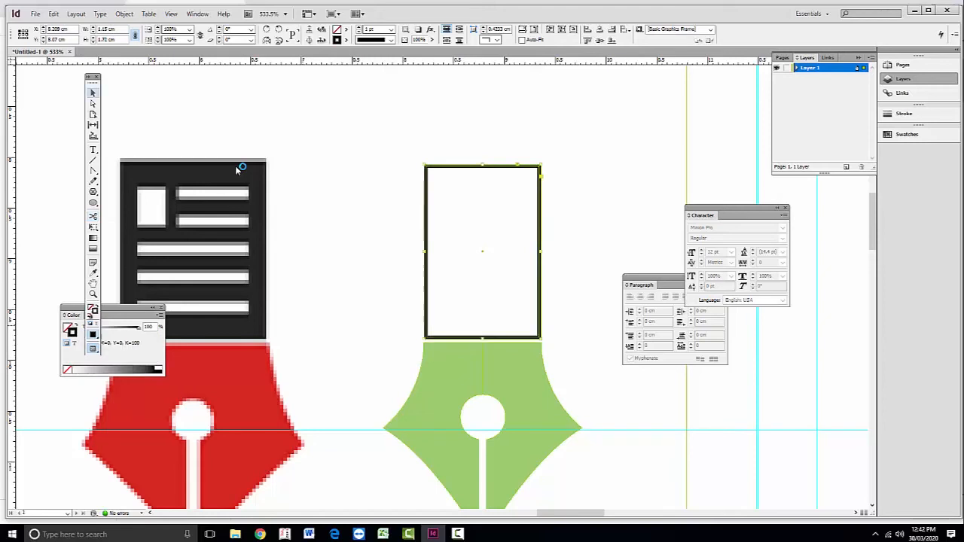
Step: Fill the document rectangle above the nib with solid black and remove its stroke
left_click(236, 170)
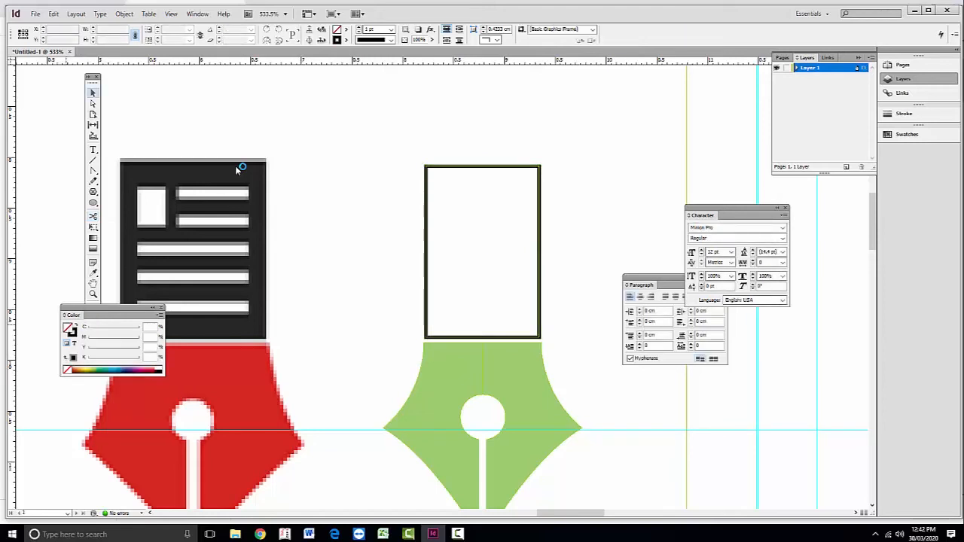
key("i")
left_click(237, 170)
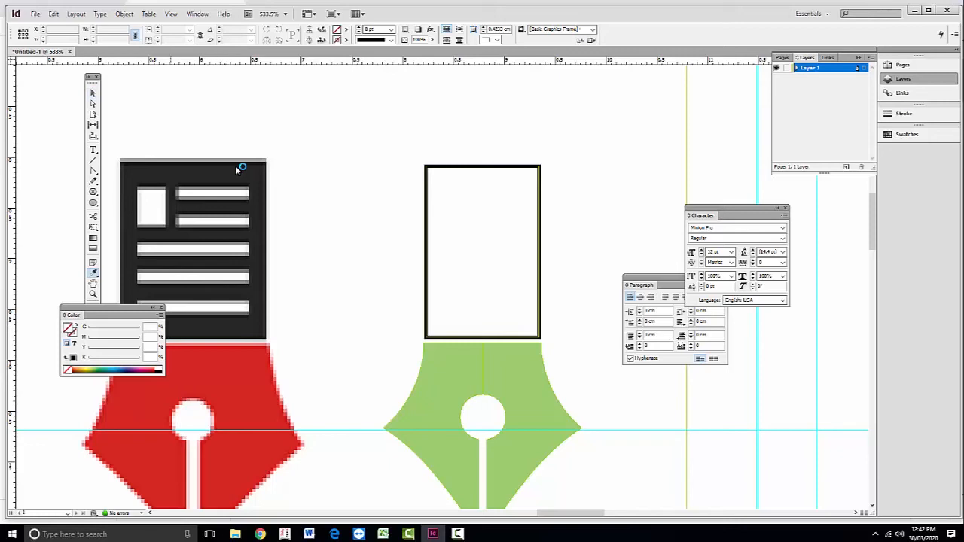
left_click(236, 170)
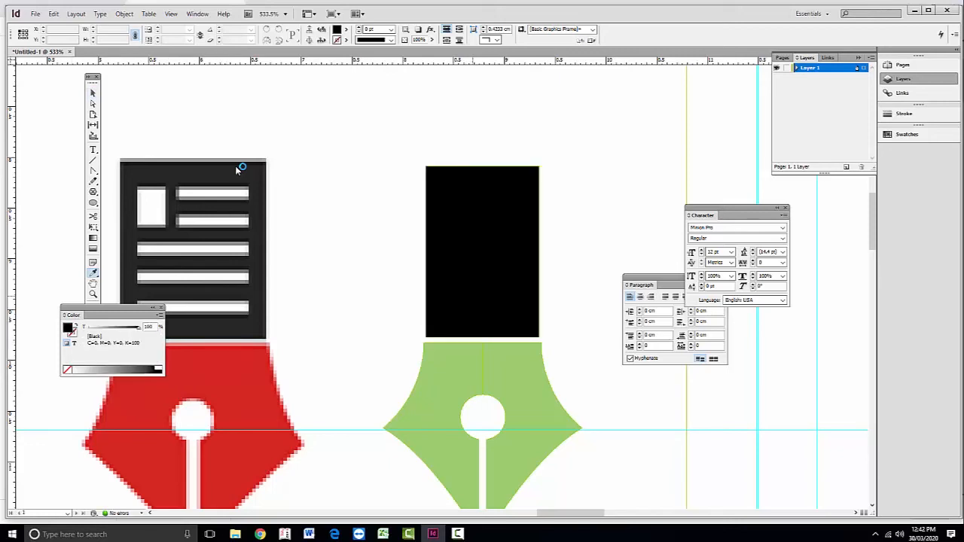
Step: Fill the whole nib with red at C=0, M=98, Y=100, K=0
key("v")
key("i")
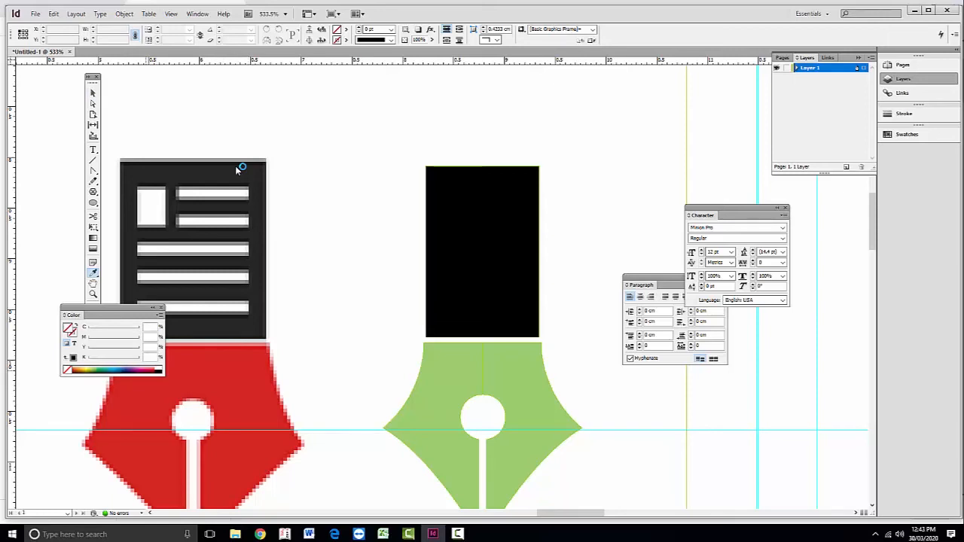
left_click(236, 169)
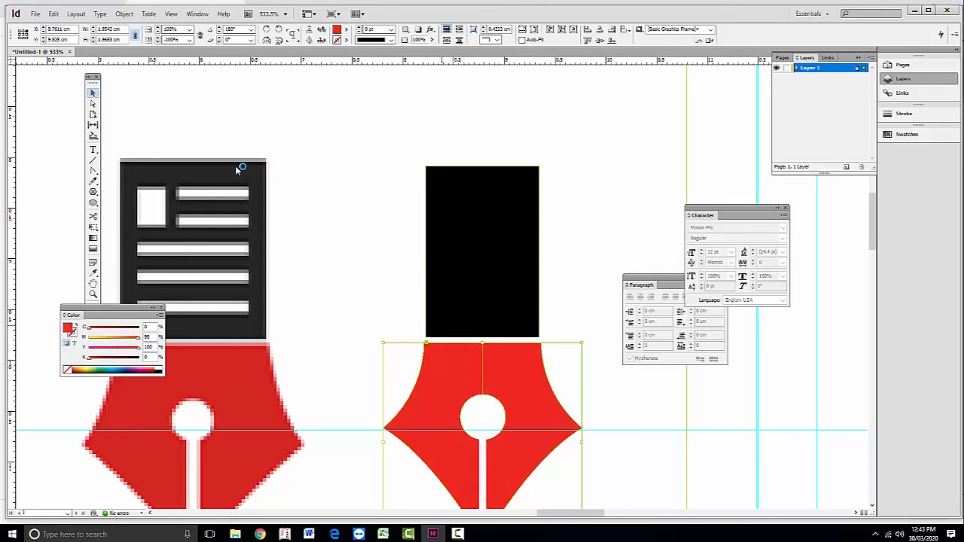
Step: Draw a white 1 pt horizontal line 0.6 cm long near the black document's upper edge and duplicate it downward into six evenly spaced lines
scroll(236, 170, "up", 2)
scroll(236, 170, "right", 2)
scroll(236, 170, "left", 3)
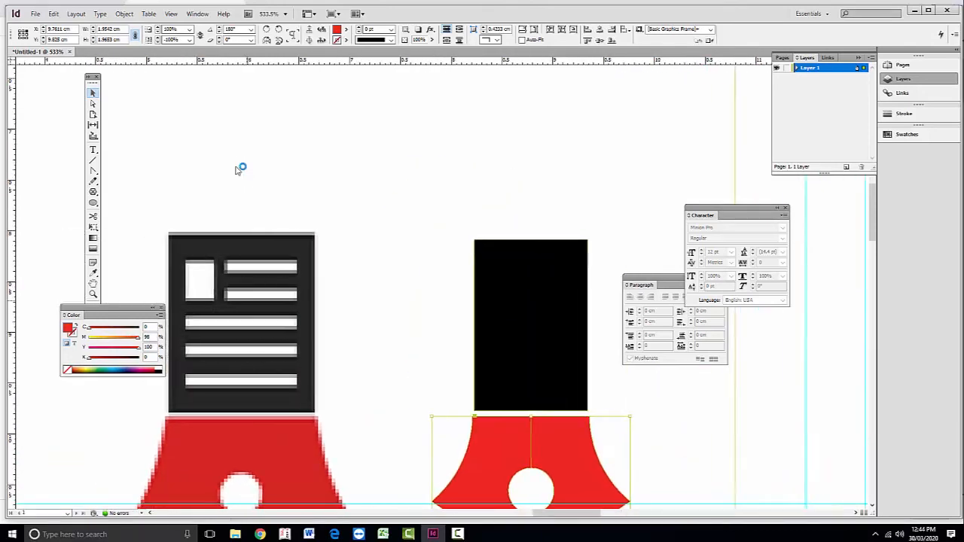
scroll(236, 170, "right", 2)
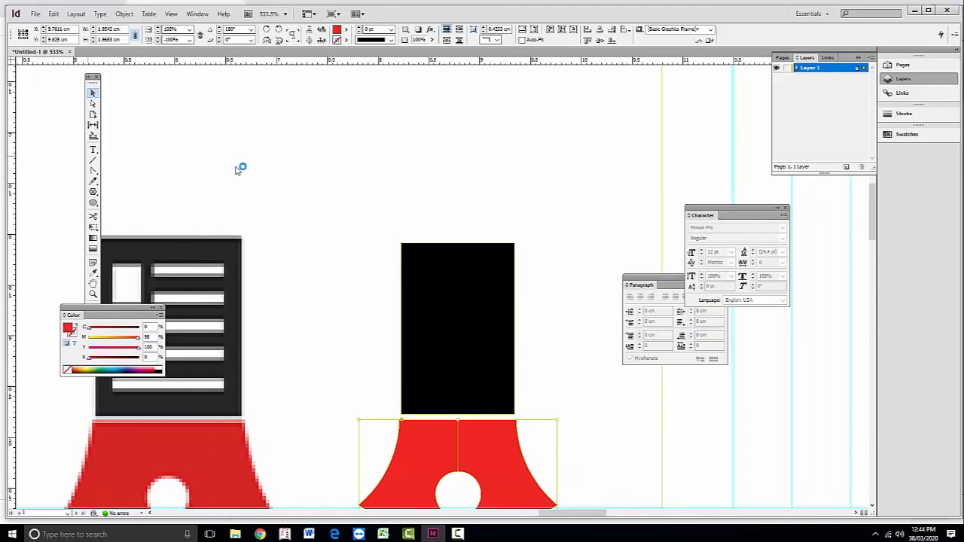
key("backslash")
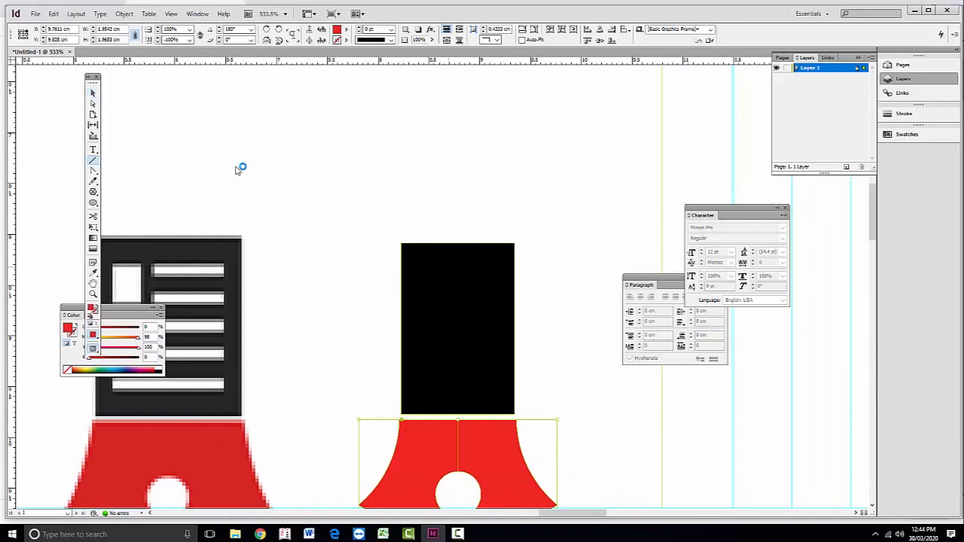
left_click_drag(446, 267, 508, 267)
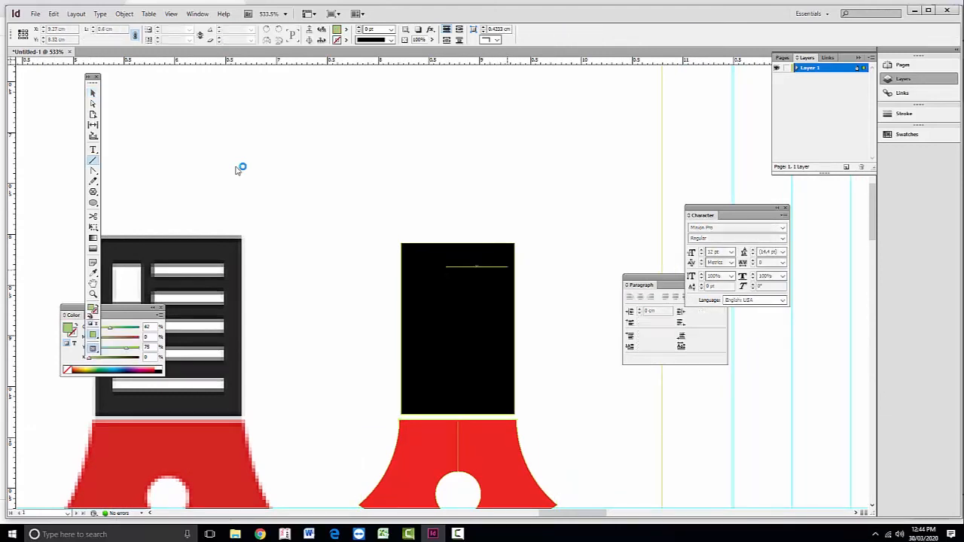
key("v")
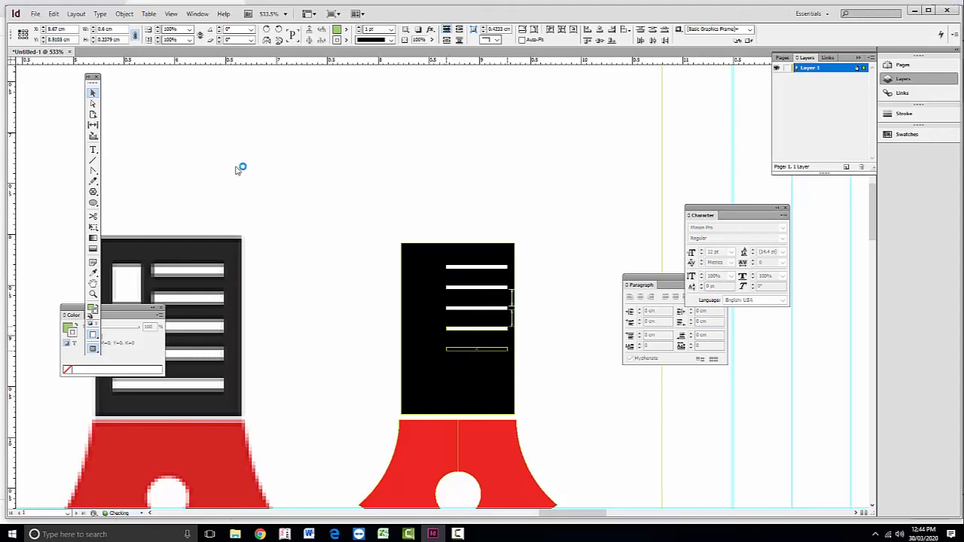
key("ctrl+shift+a")
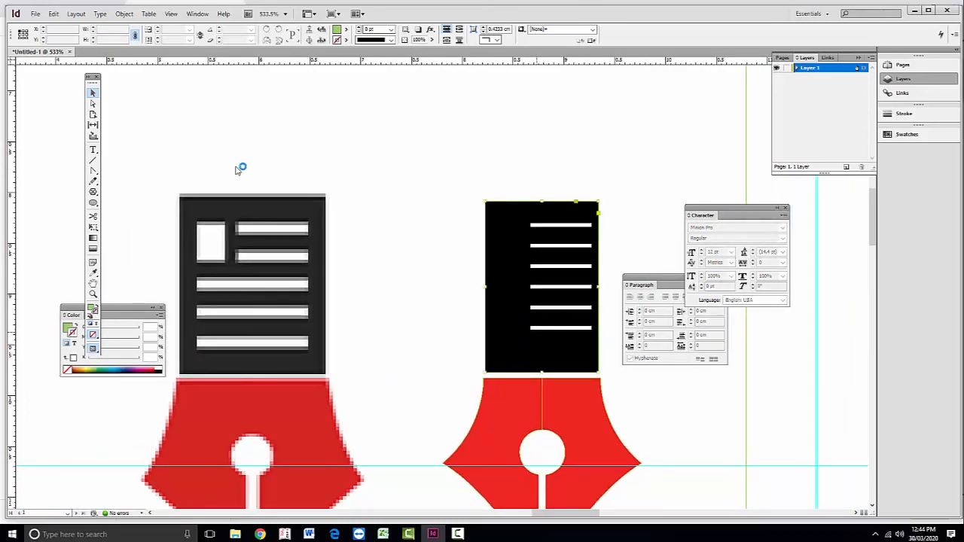
Step: Extend the lowest white line leftward to about 0.84 cm and the three lines above it to about 0.87 cm
left_click_drag(530, 328, 505, 328)
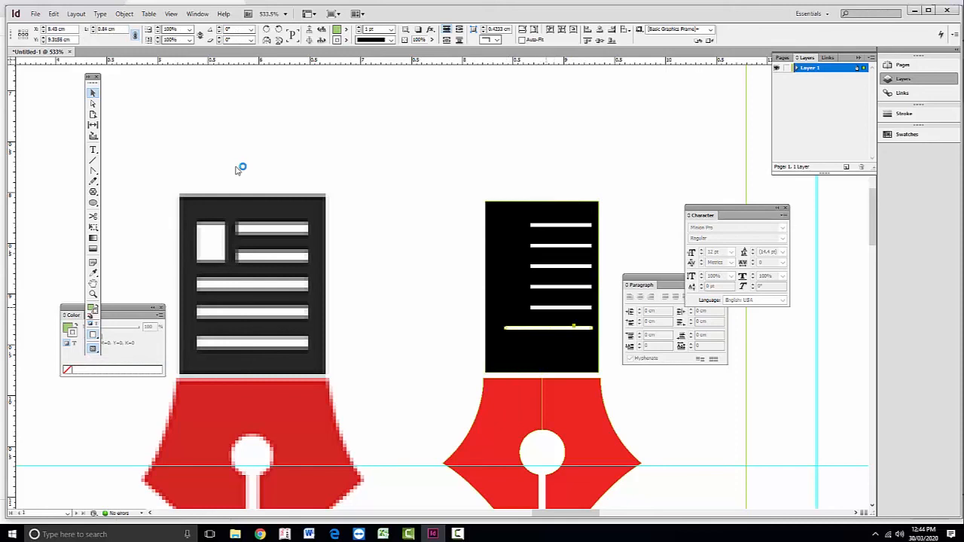
left_click(560, 307)
left_click(555, 286, "shift")
left_click(555, 266, "shift")
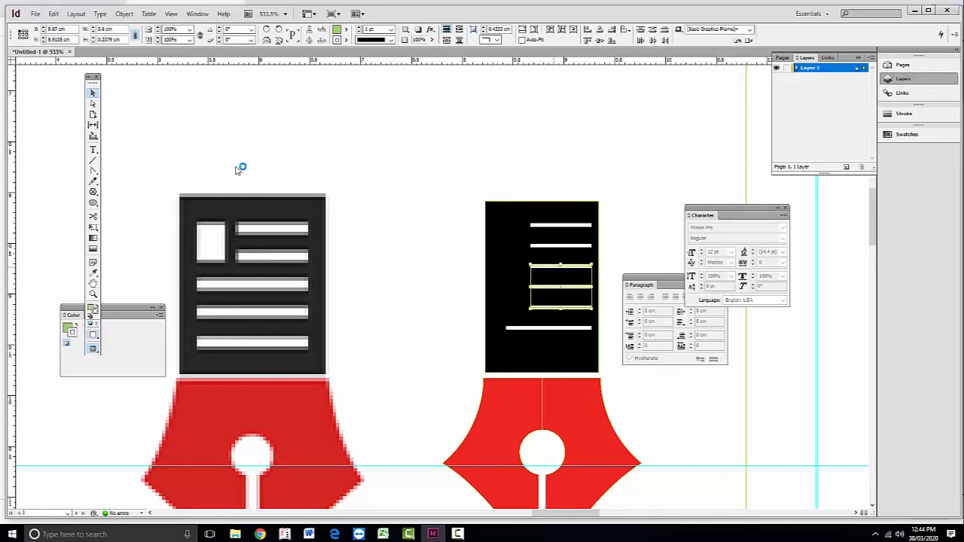
left_click_drag(530, 287, 503, 286)
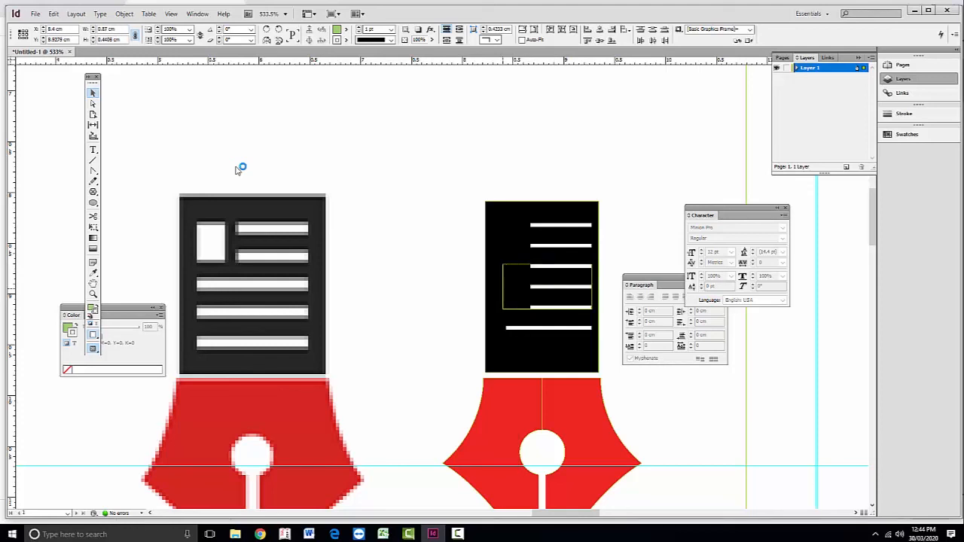
key("ctrl+shift+a")
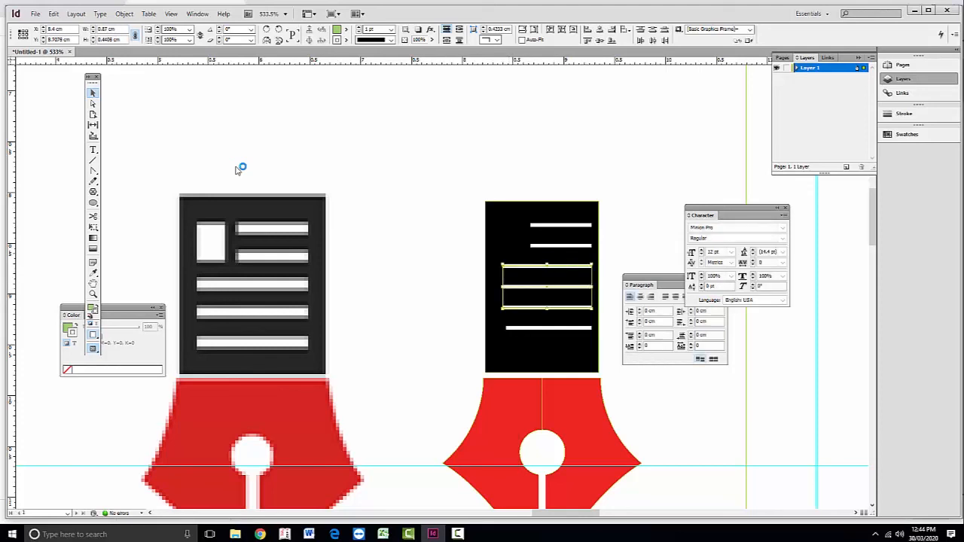
Step: Extend the lowest white line leftward to 0.87 cm, flush with the three lines above it
key("z")
left_click_drag(437, 241, 631, 387)
key("v")
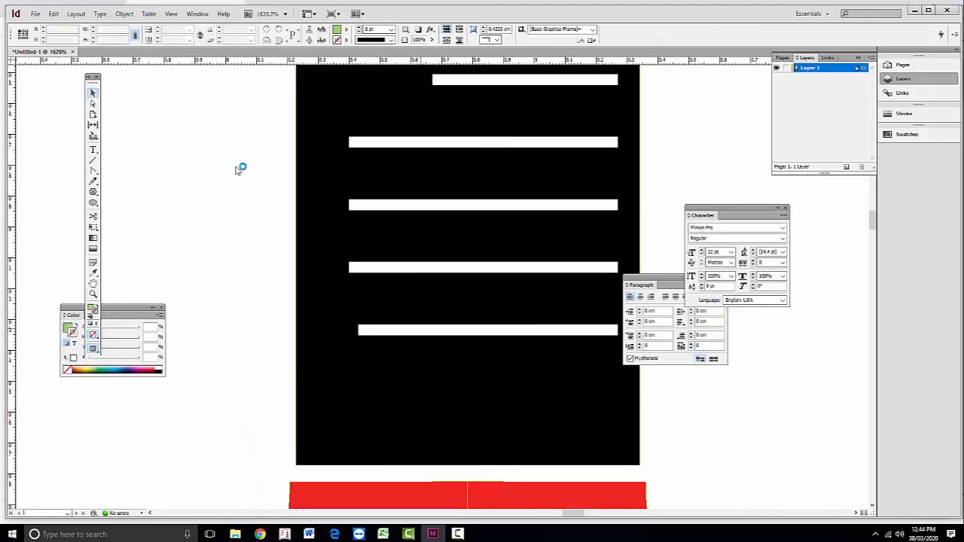
left_click(487, 329)
left_click_drag(358, 329, 349, 329)
Step: Draw a rectangle about 0.29 cm wide and 0.39 cm high beside the two short white lines
scroll(475, 286, "up", 3)
scroll(474, 287, "up", 2)
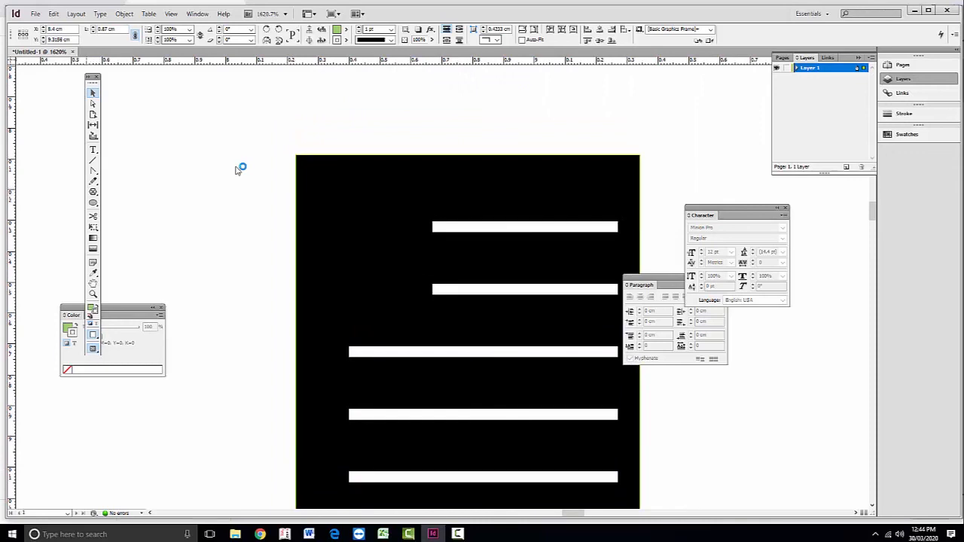
left_click(92, 203)
key("m")
left_click_drag(329, 208, 419, 329)
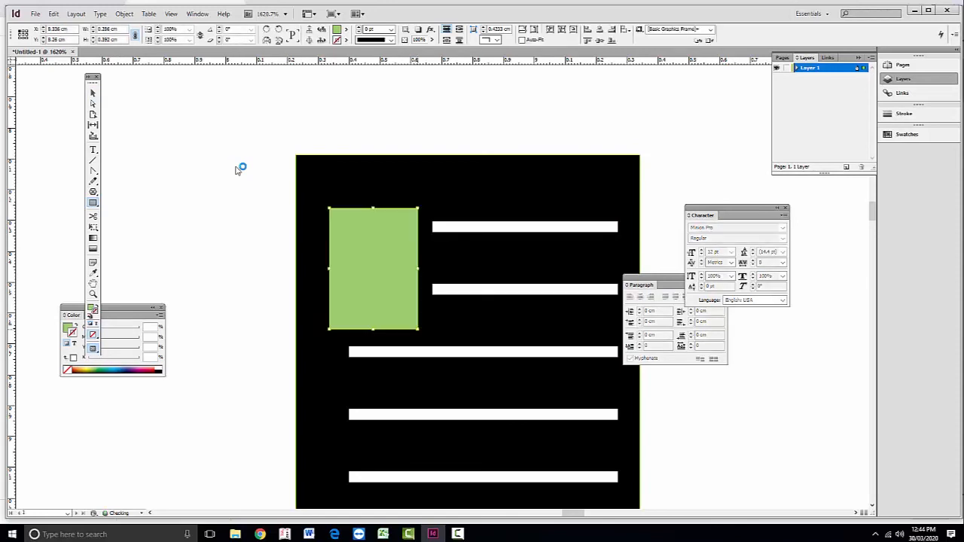
Step: Resize the new rectangle to about 0.24 by 0.36 cm, aligning its left edge with the longer white lines
key("v")
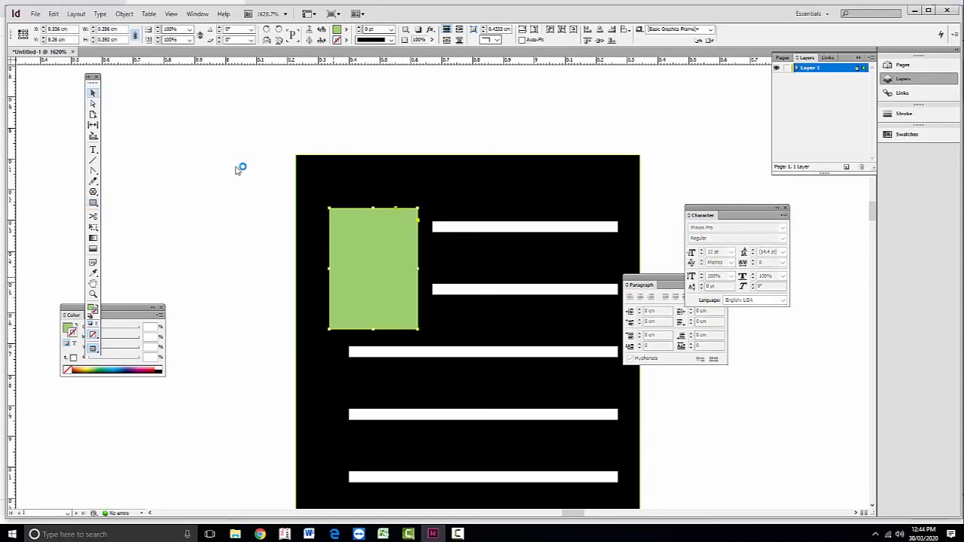
left_click_drag(329, 269, 349, 268)
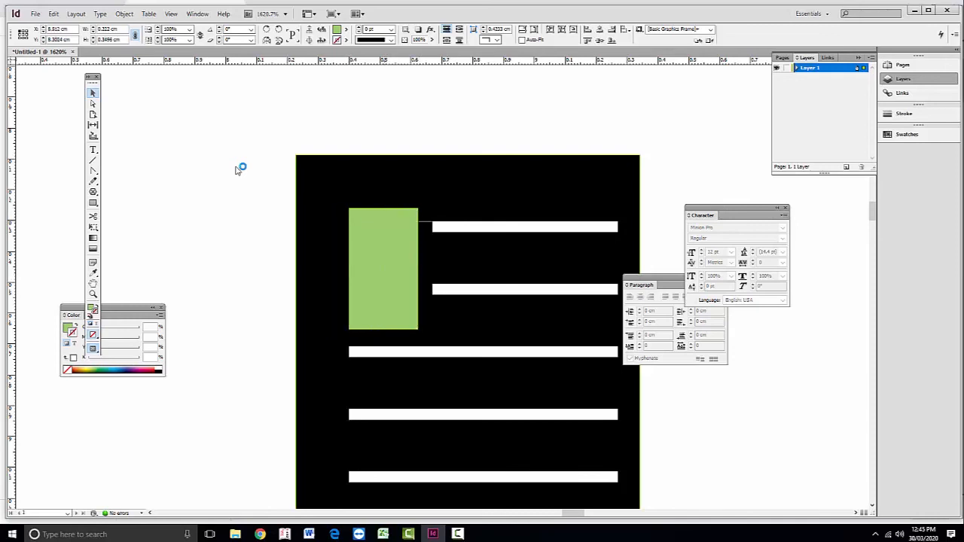
left_click_drag(384, 208, 384, 218)
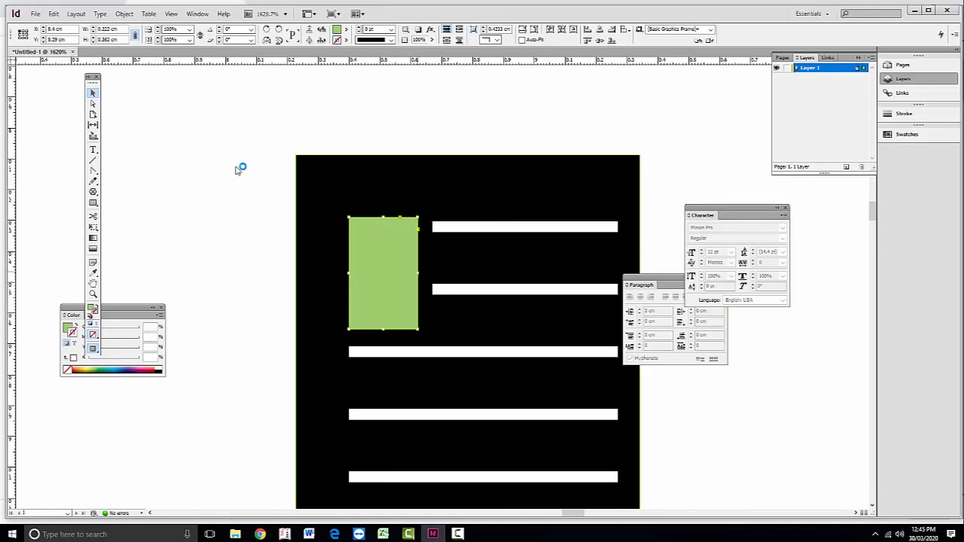
left_click_drag(418, 272, 424, 273)
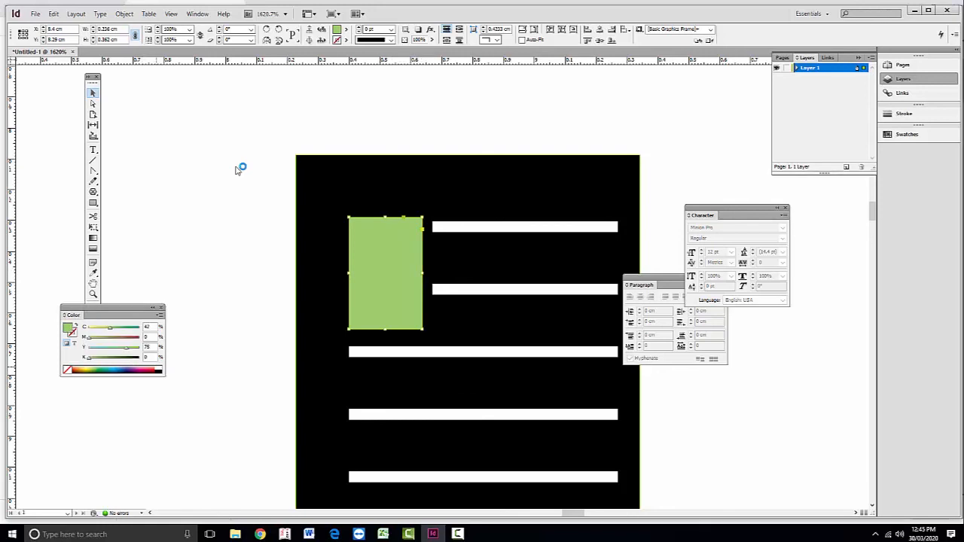
Step: Fill the small rectangle beside the short lines with white and deselect it
left_click(158, 367)
left_click(236, 170)
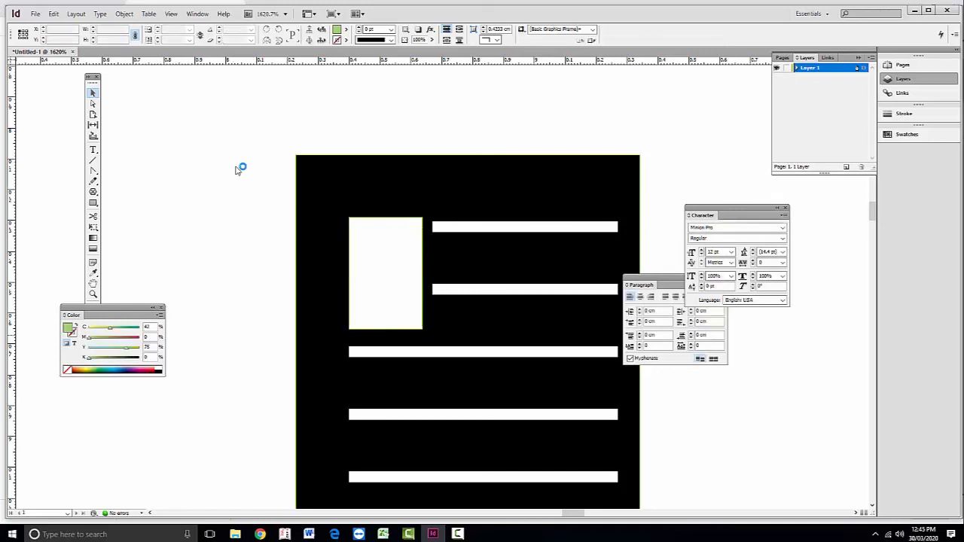
key("ctrl+minus")
key("ctrl+minus")
key("ctrl+minus")
key("ctrl+minus")
key("ctrl+minus")
key("ctrl+minus")
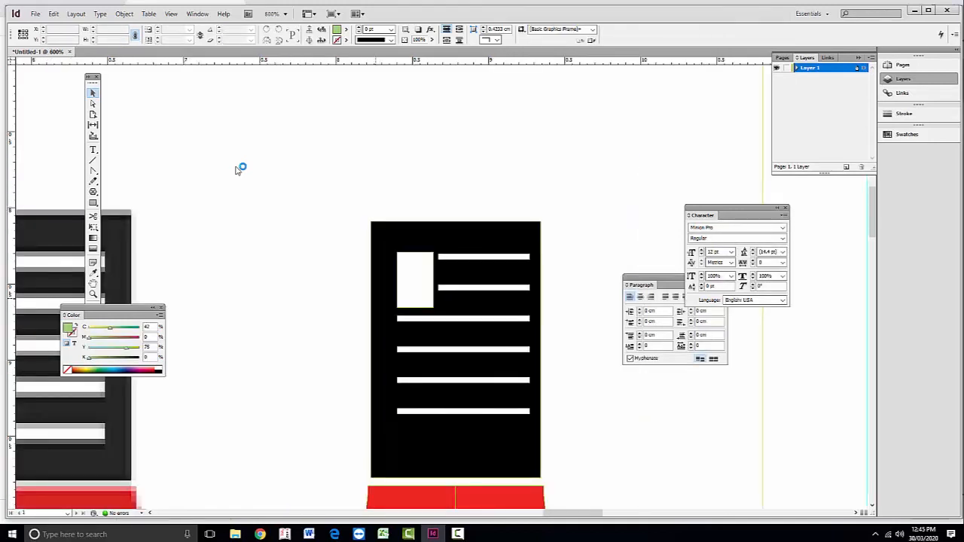